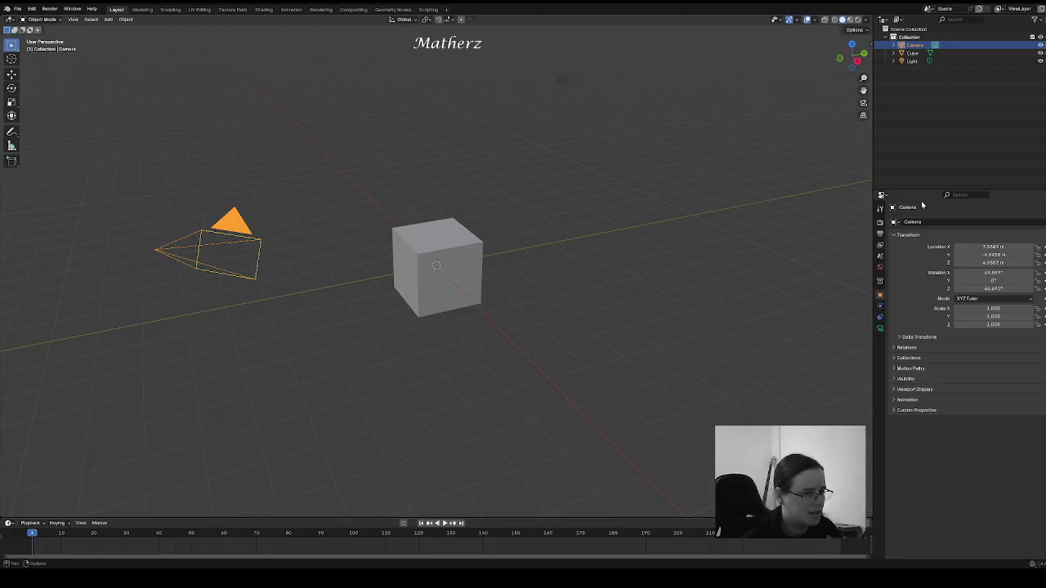
Step: Set the scene's render engine to Cycles
{"action": "left_click", "coordinate": [880, 222]}
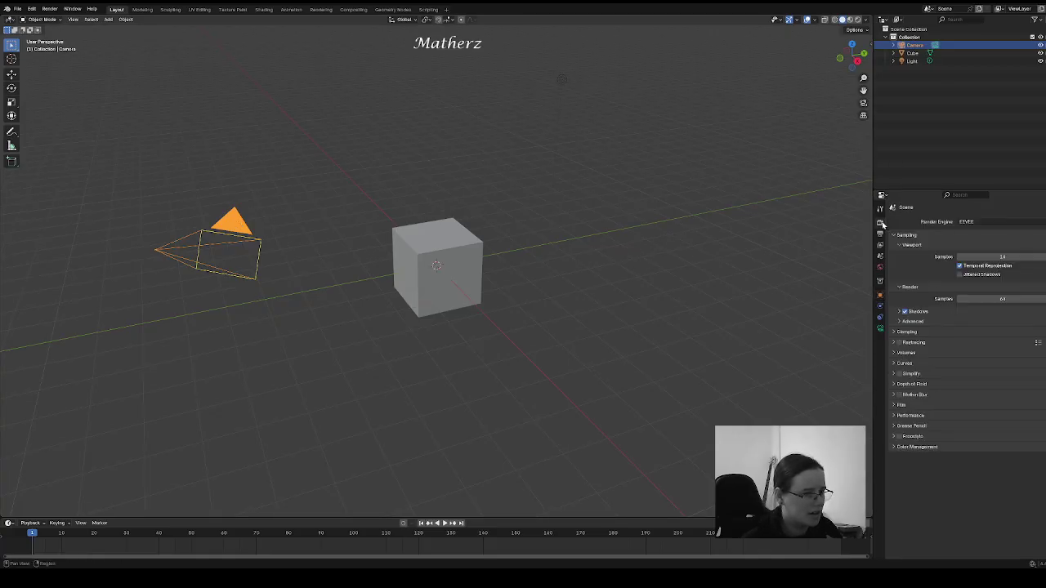
{"action": "left_click", "coordinate": [1005, 222]}
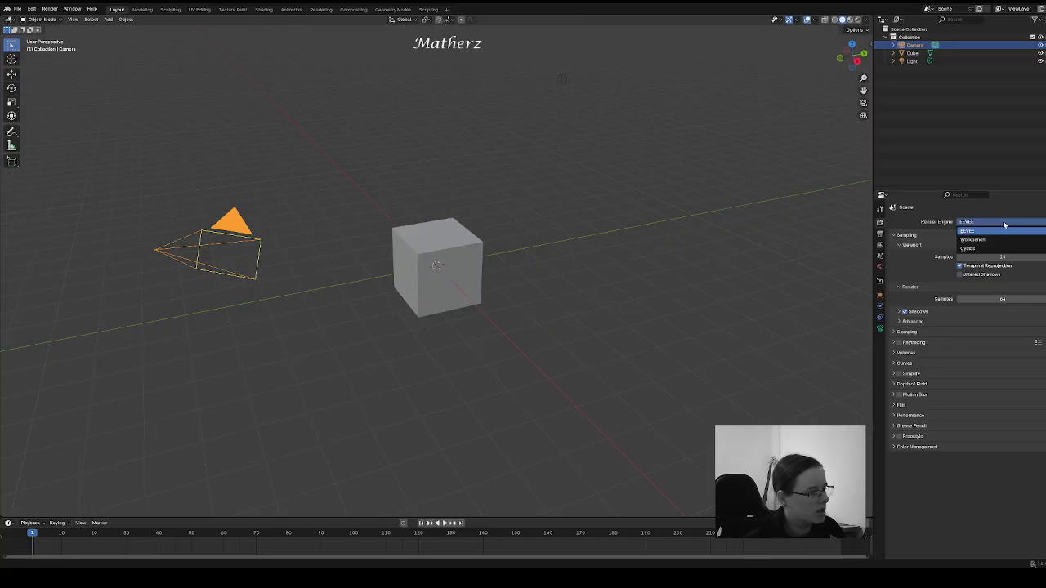
{"action": "left_click", "coordinate": [993, 224]}
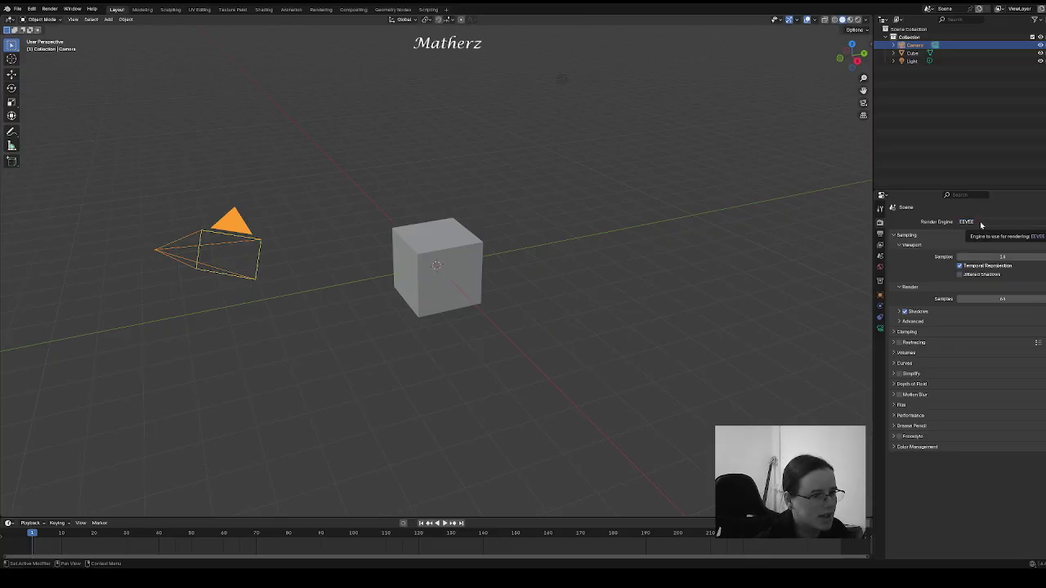
{"action": "left_click", "coordinate": [981, 223]}
{"action": "left_click", "coordinate": [982, 250]}
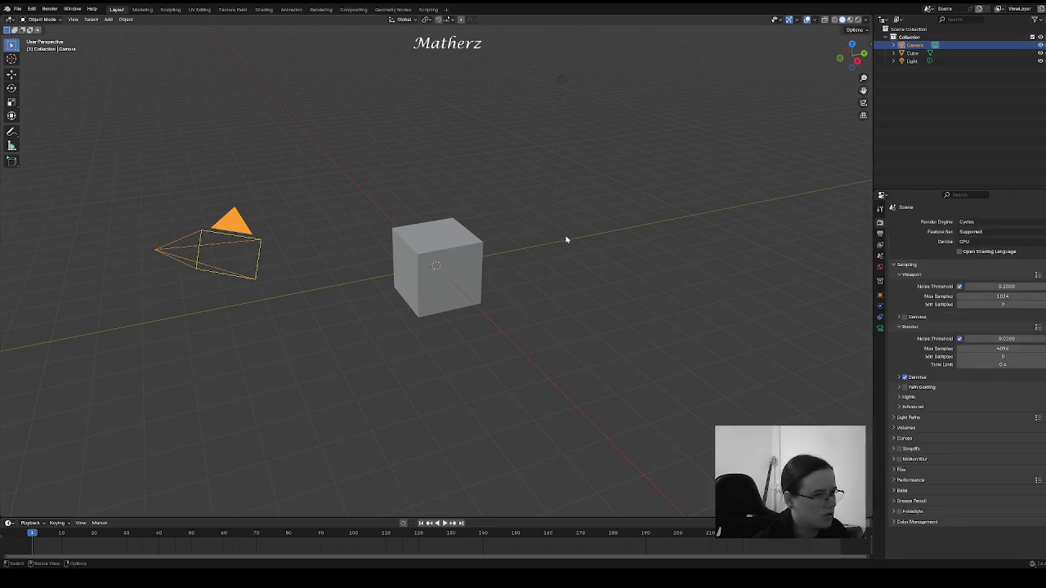
Step: Set the output resolution to 1440 px in X and 3088 px in Y
{"action": "left_click", "coordinate": [880, 233]}
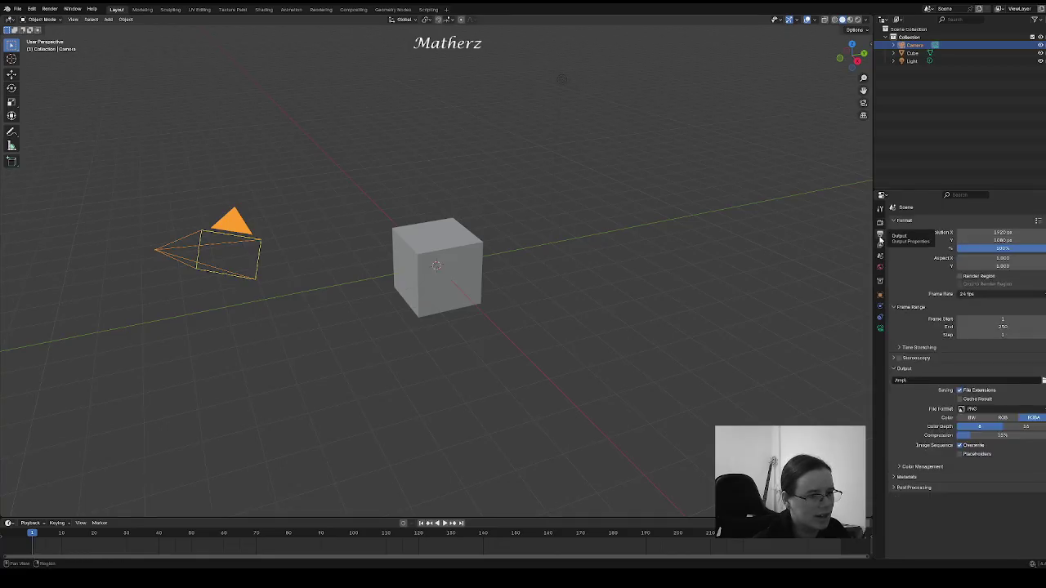
{"action": "left_click", "coordinate": [1007, 232]}
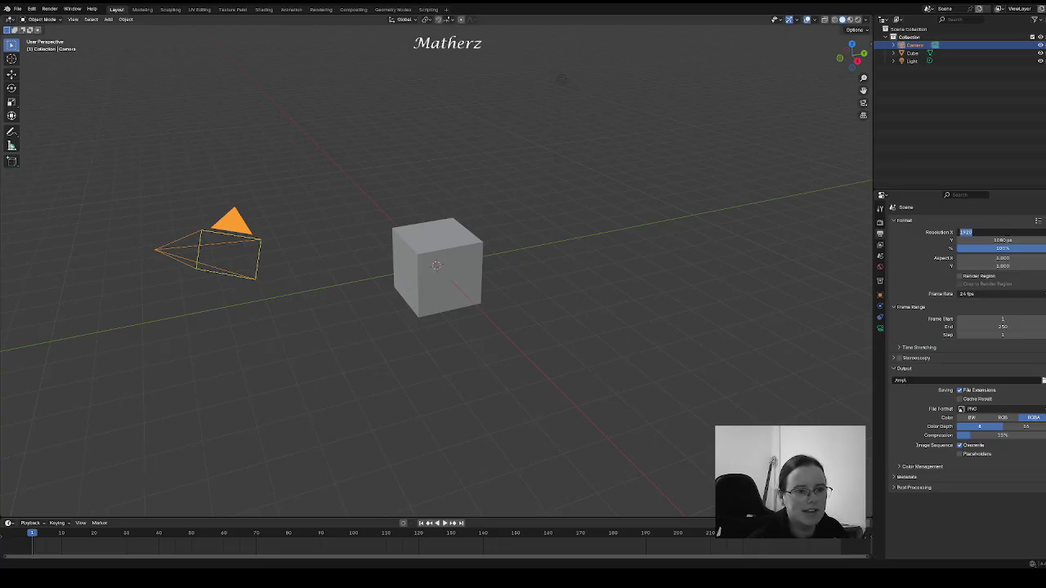
{"action": "left_click", "coordinate": [979, 233]}
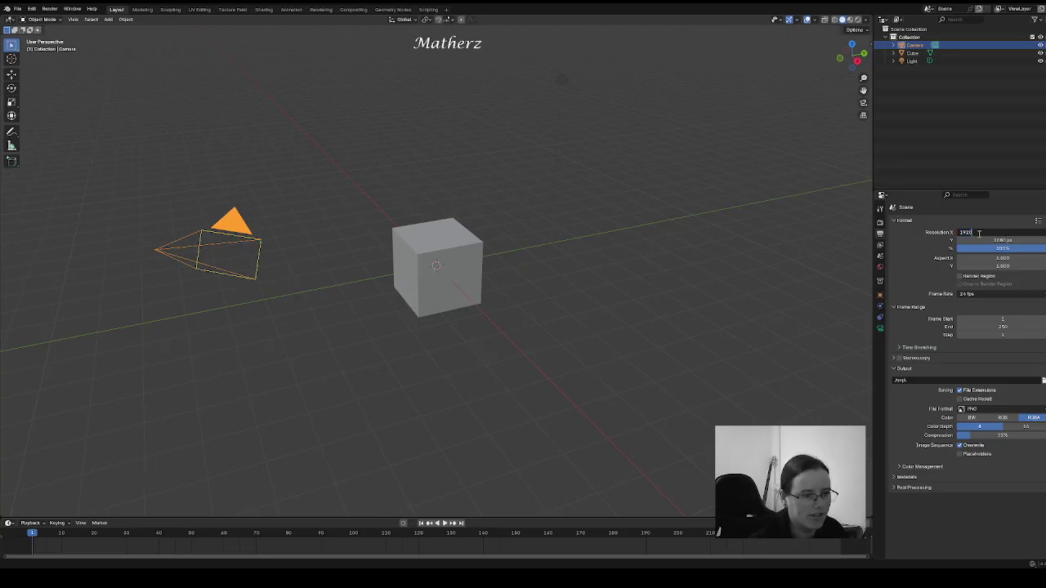
{"action": "key", "text": "BackSpace"}
{"action": "key", "text": "BackSpace"}
{"action": "key", "text": "BackSpace"}
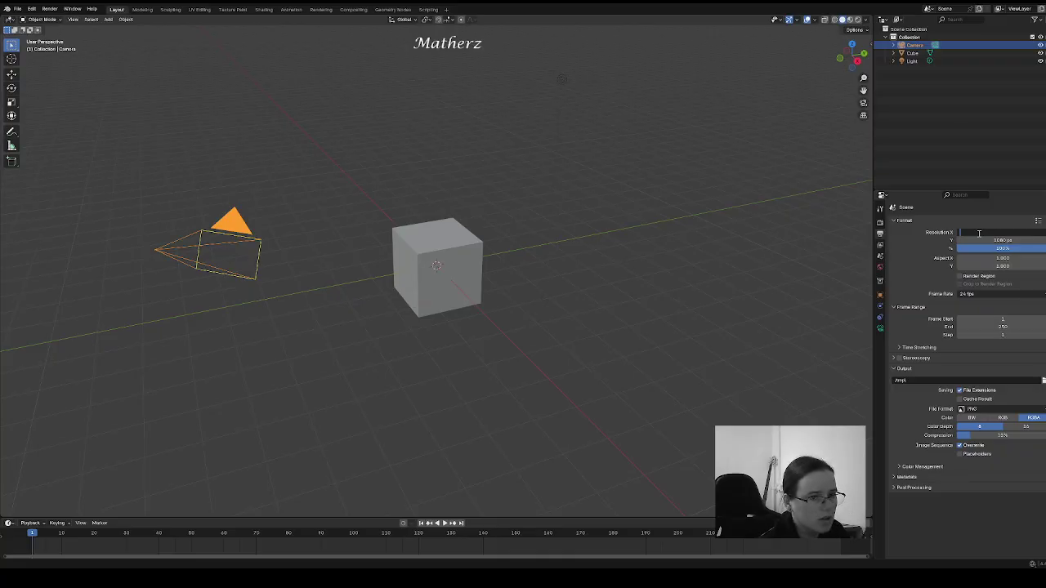
{"action": "type", "text": "440"}
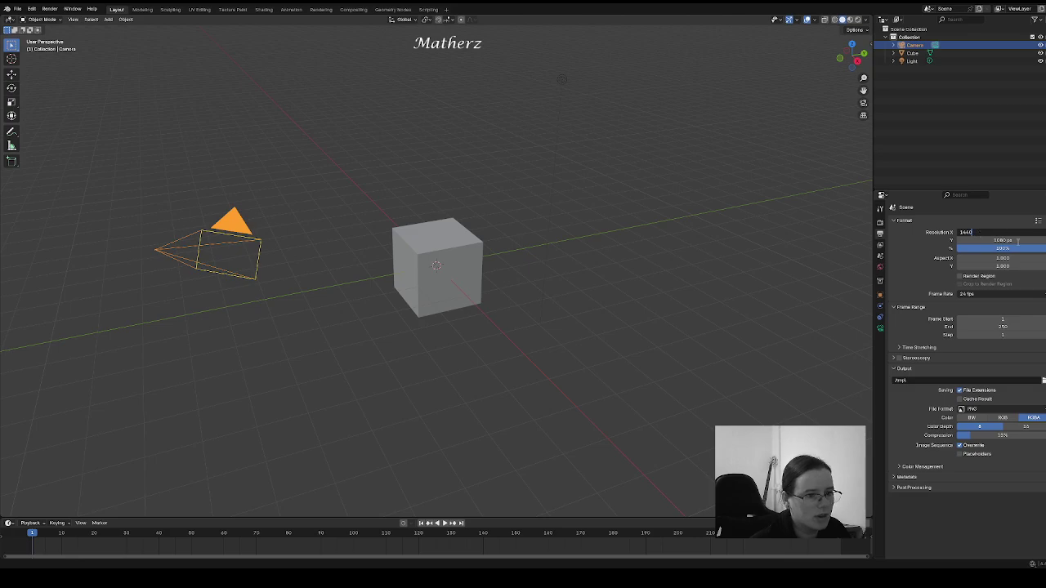
{"action": "key", "text": "Return"}
{"action": "left_click", "coordinate": [1019, 240]}
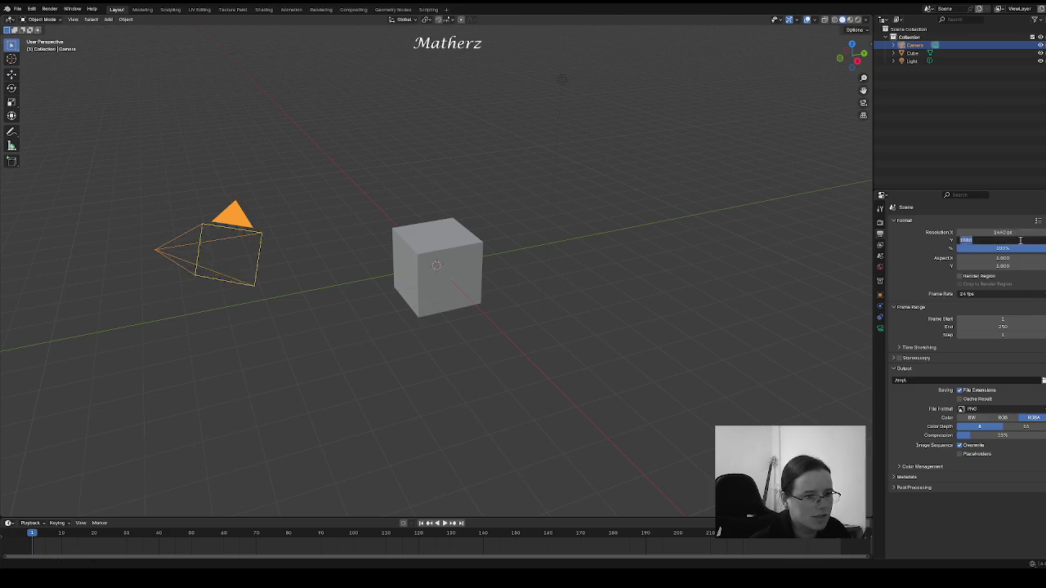
{"action": "type", "text": "2560"}
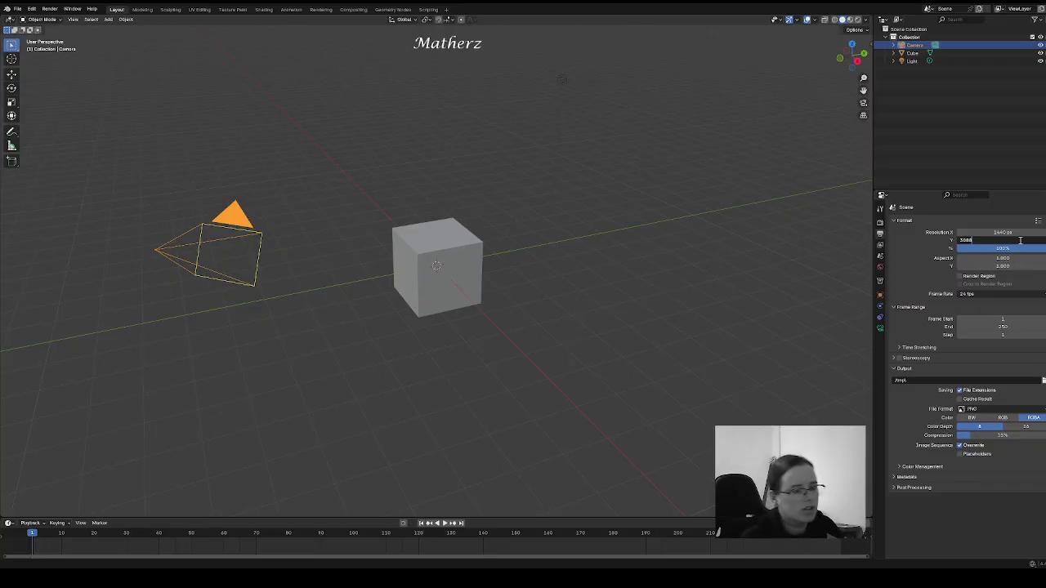
{"action": "key", "text": "Return"}
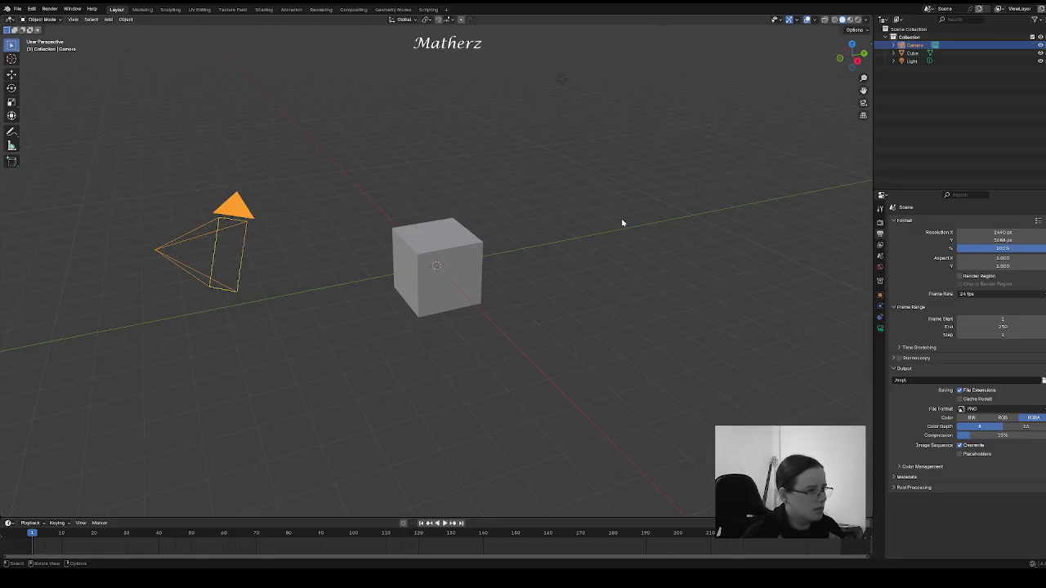
Step: Enable the Screencast Keys overlay in the viewport and collapse its settings
{"action": "left_click", "coordinate": [869, 41]}
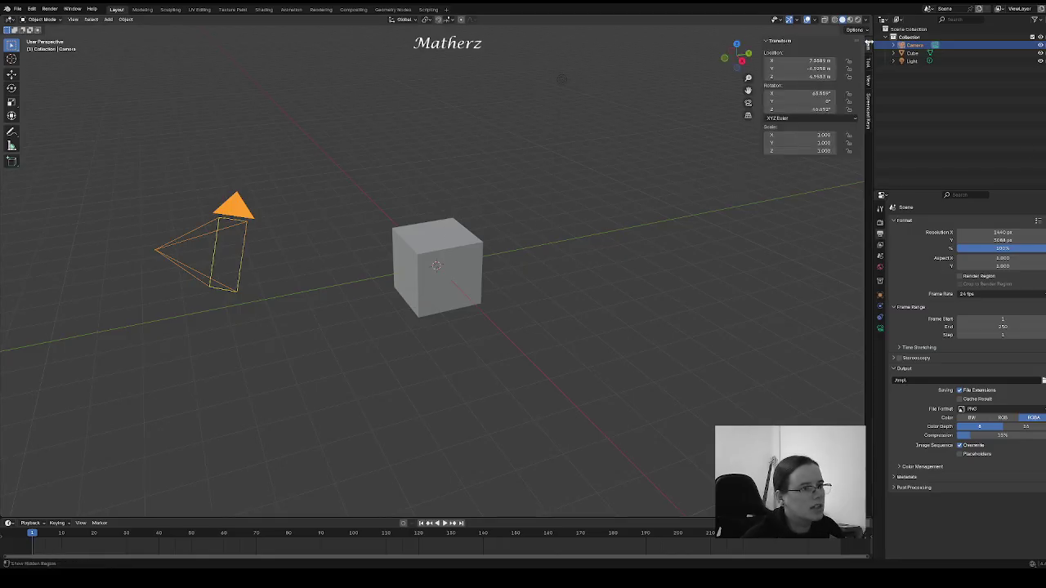
{"action": "left_click", "coordinate": [869, 106]}
{"action": "left_click", "coordinate": [771, 41]}
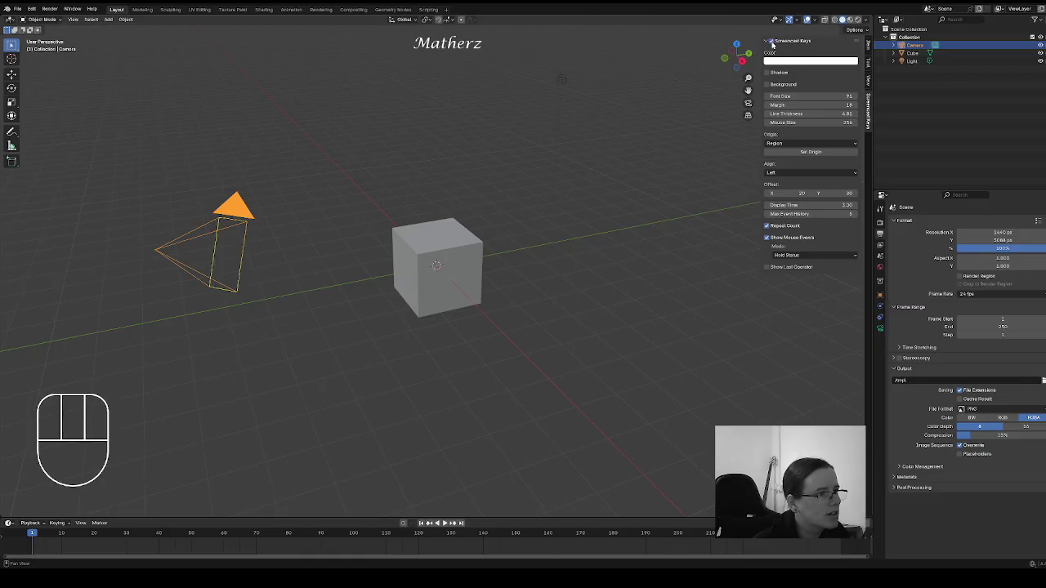
{"action": "left_click", "coordinate": [869, 116]}
{"action": "left_click", "coordinate": [766, 43]}
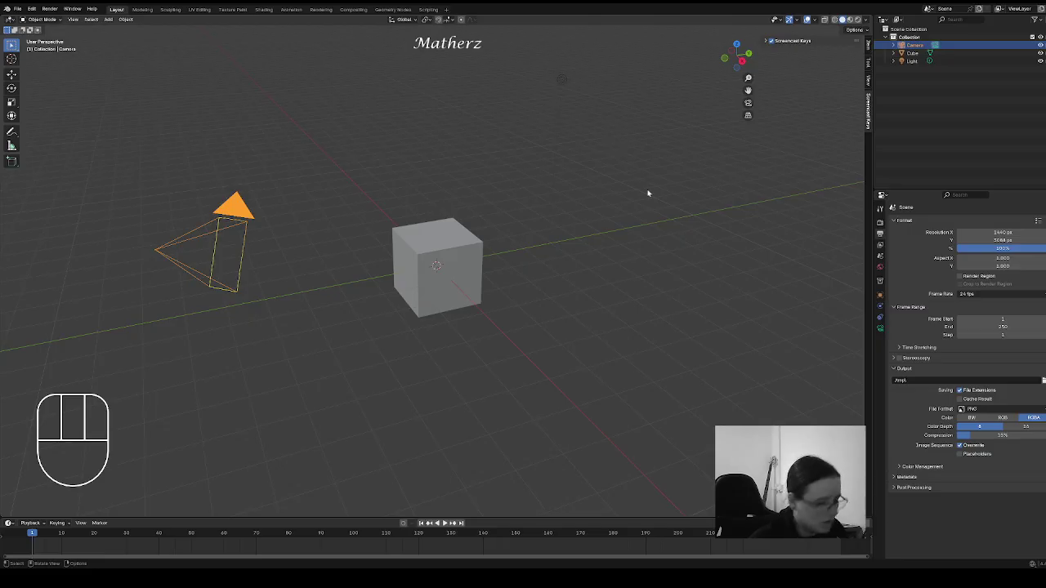
Step: Switch to the front orthographic view and align the active camera to it
{"action": "key", "text": "KP_1"}
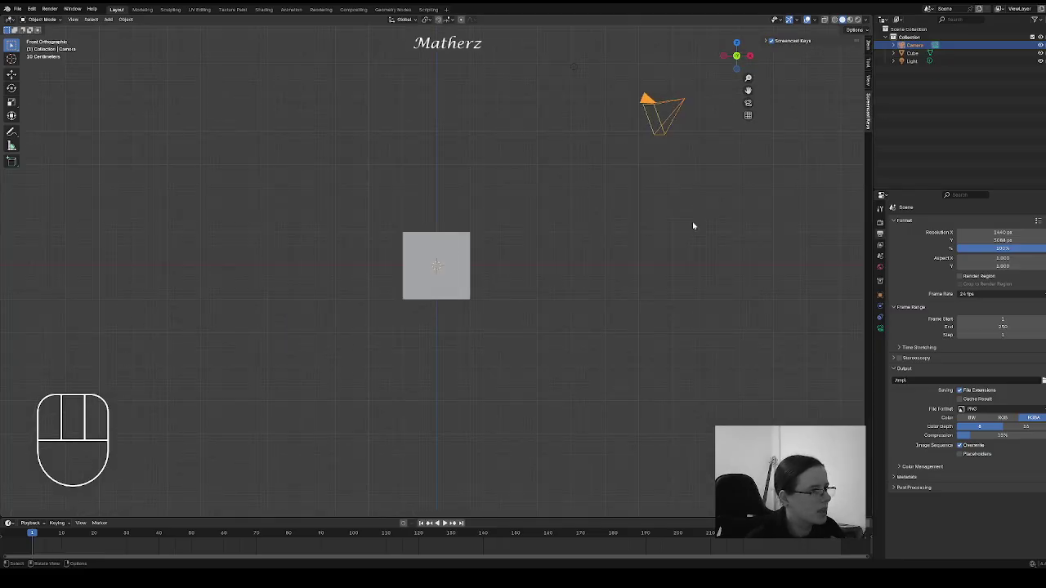
{"action": "left_click", "coordinate": [73, 18]}
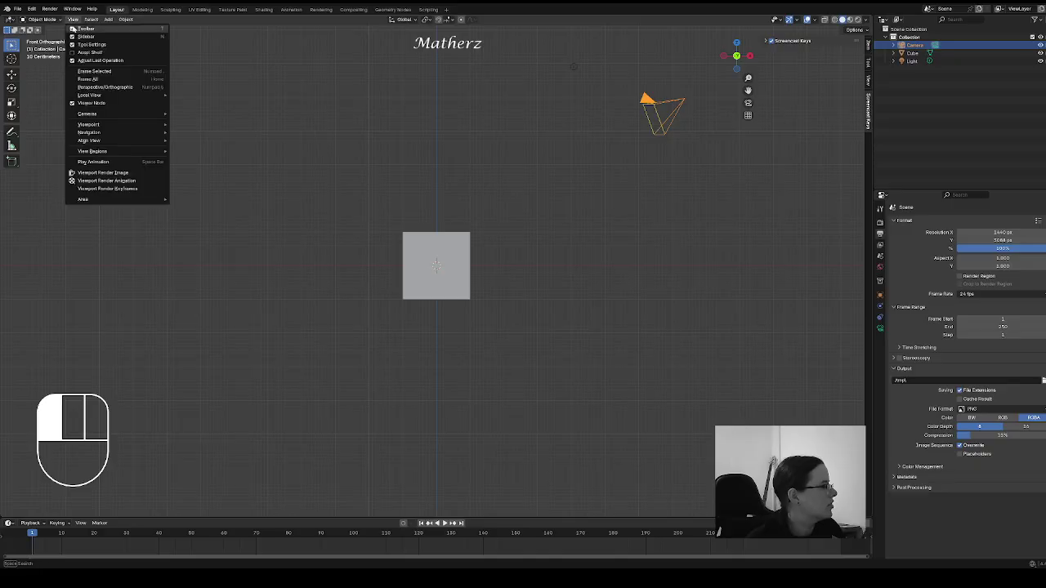
{"action": "mouse_move", "coordinate": [104, 142]}
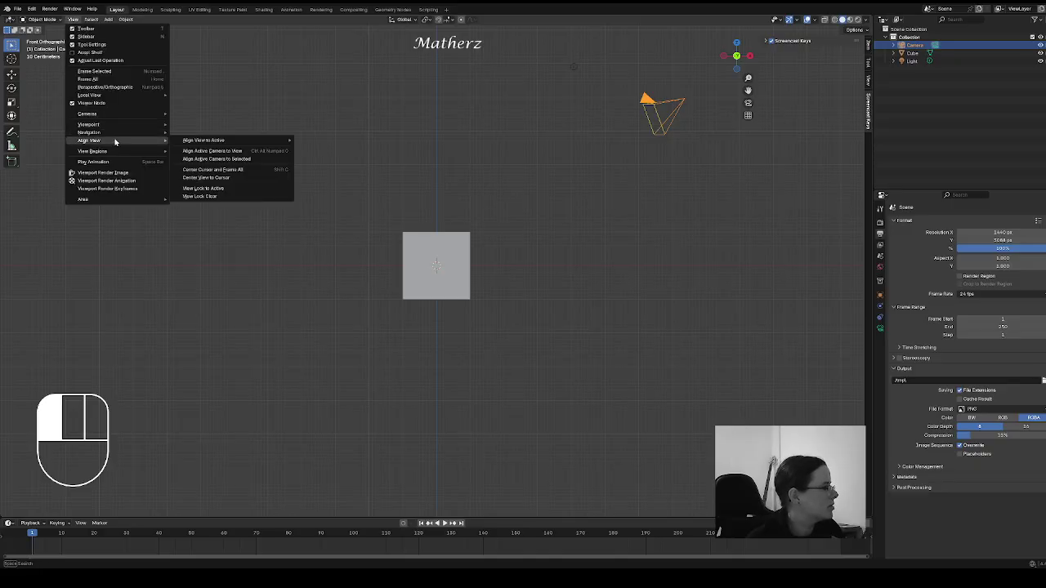
{"action": "mouse_move", "coordinate": [196, 141]}
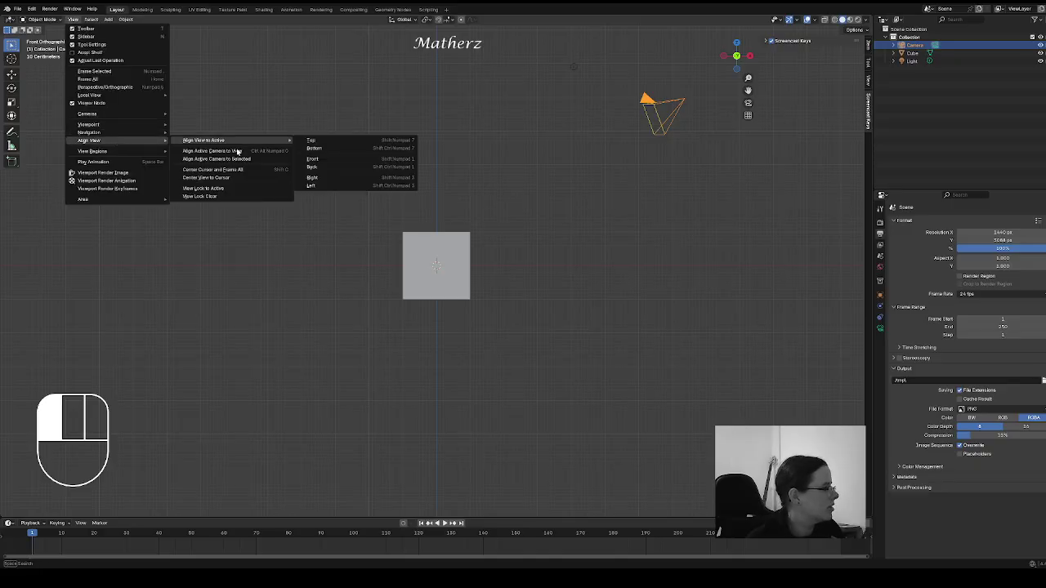
{"action": "left_click", "coordinate": [245, 151]}
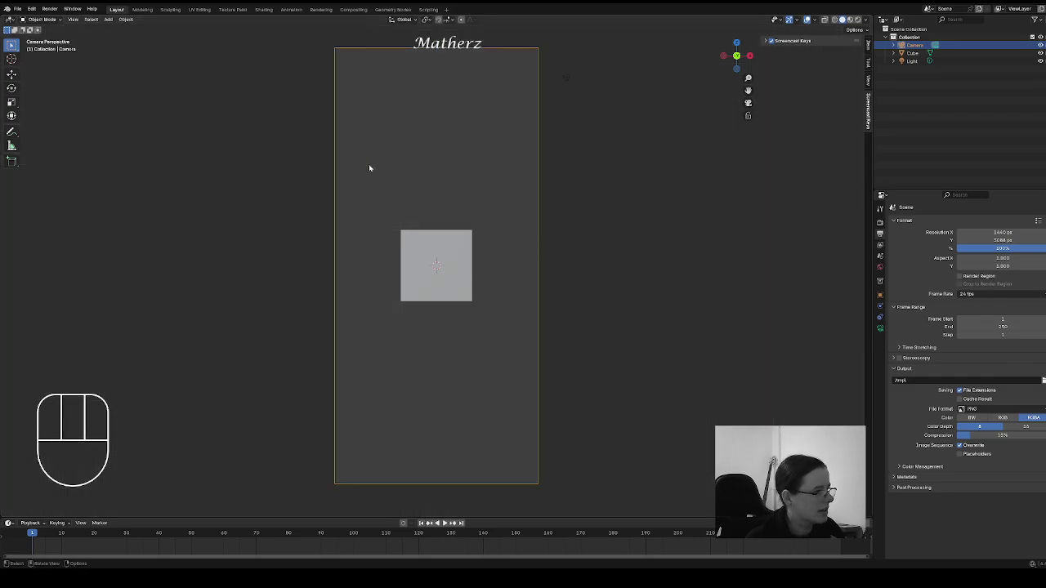
Step: Split the 3D viewport into two side by side, keeping one in camera view and turning the other to a free perspective view
{"action": "left_click_drag", "start_coordinate": [872, 15], "coordinate": [433, 35]}
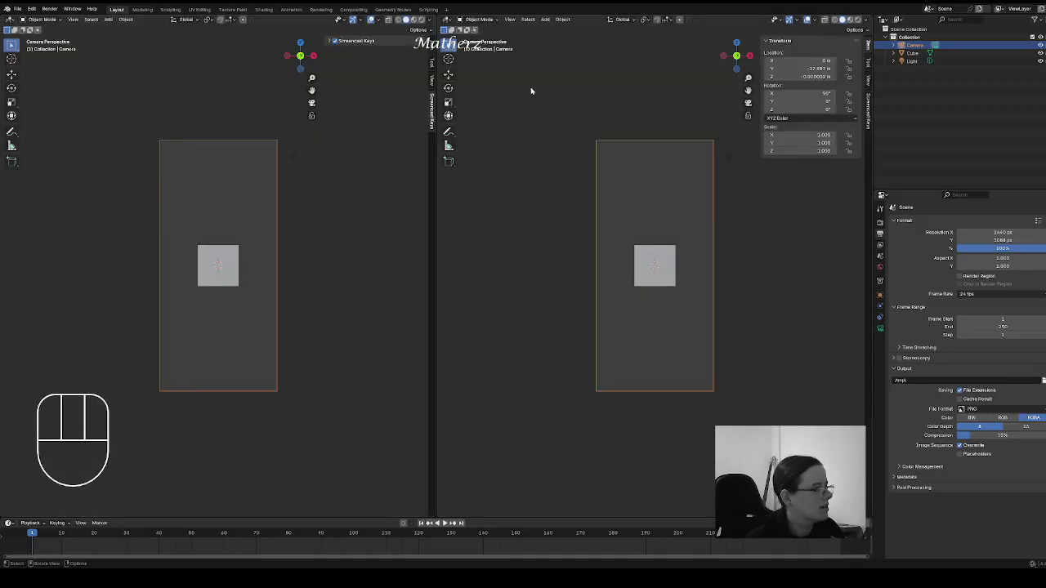
{"action": "left_click_drag", "start_coordinate": [871, 150], "coordinate": [950, 151]}
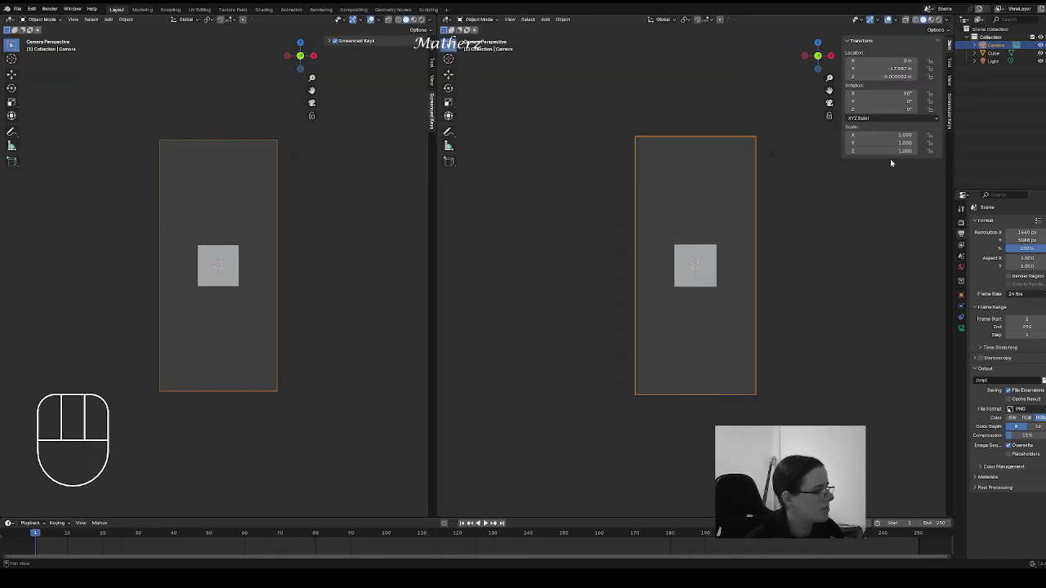
{"action": "middle_click_drag", "start_coordinate": [665, 317], "coordinate": [695, 293]}
{"action": "left_click", "coordinate": [847, 41]}
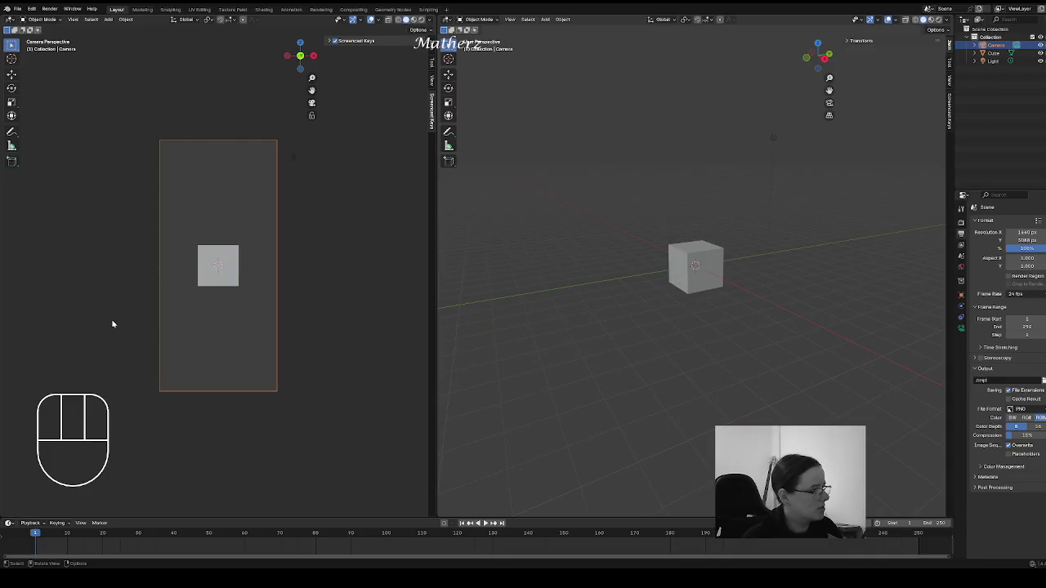
Step: Move the cube up along the Z axis and scale it along Z into a block roughly twice as tall
{"action": "left_click", "coordinate": [723, 255]}
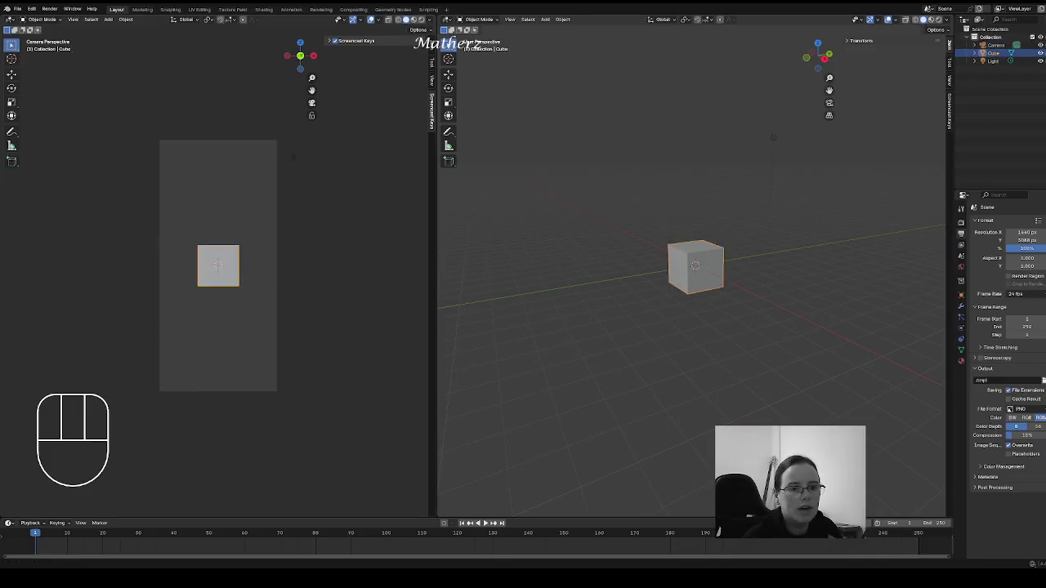
{"action": "left_click", "coordinate": [707, 255]}
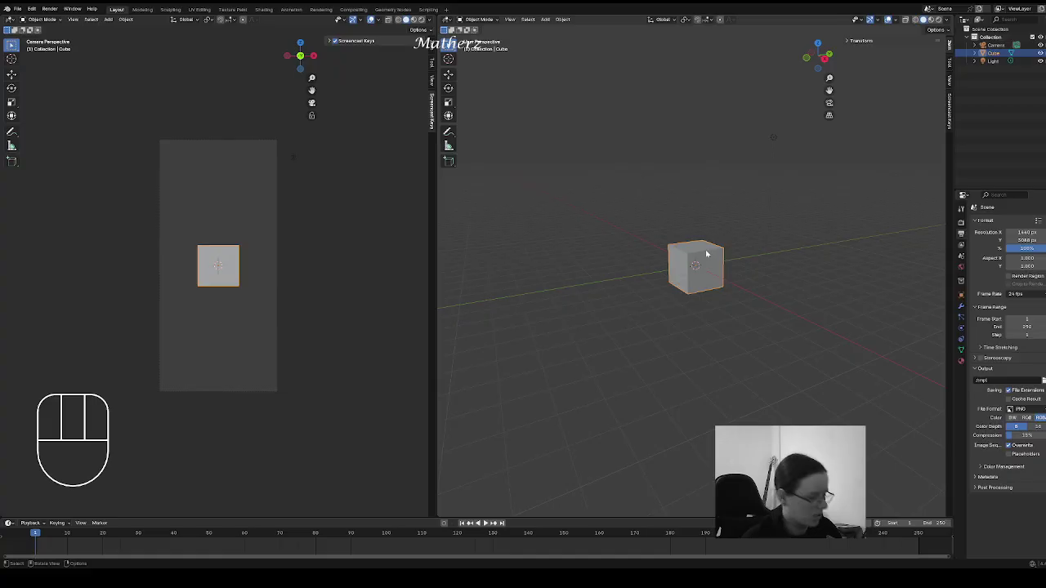
{"action": "key", "text": "g"}
{"action": "mouse_move", "coordinate": [712, 319]}
{"action": "middle_mouse_down"}
{"action": "mouse_move", "coordinate": [707, 284]}
{"action": "mouse_move", "coordinate": [699, 308]}
{"action": "middle_mouse_up"}
{"action": "left_click", "coordinate": [711, 289]}
{"action": "key", "text": "s"}
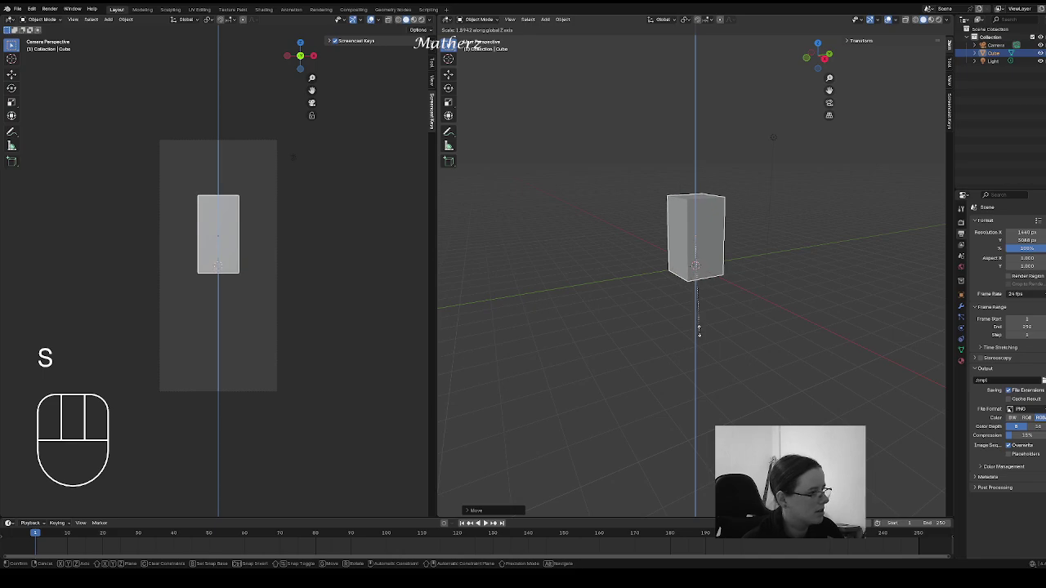
{"action": "left_click", "coordinate": [706, 347]}
{"action": "scroll", "coordinate": [724, 284], "scroll_direction": "down", "scroll_amount": 3}
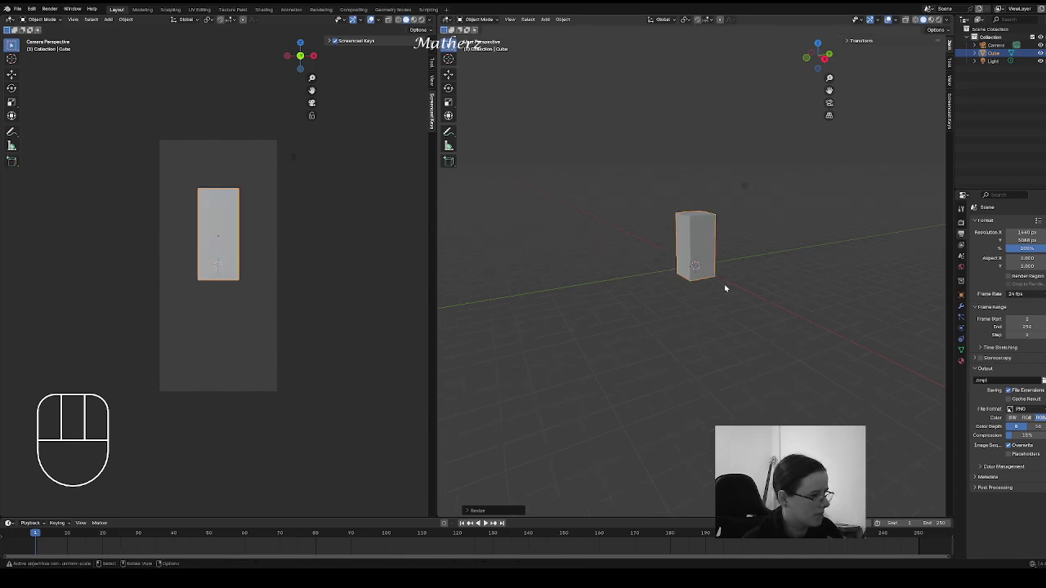
Step: Move the block along the Y axis toward the camera and stretch it along Y into a long corridor enclosing the camera
{"action": "key", "text": "g"}
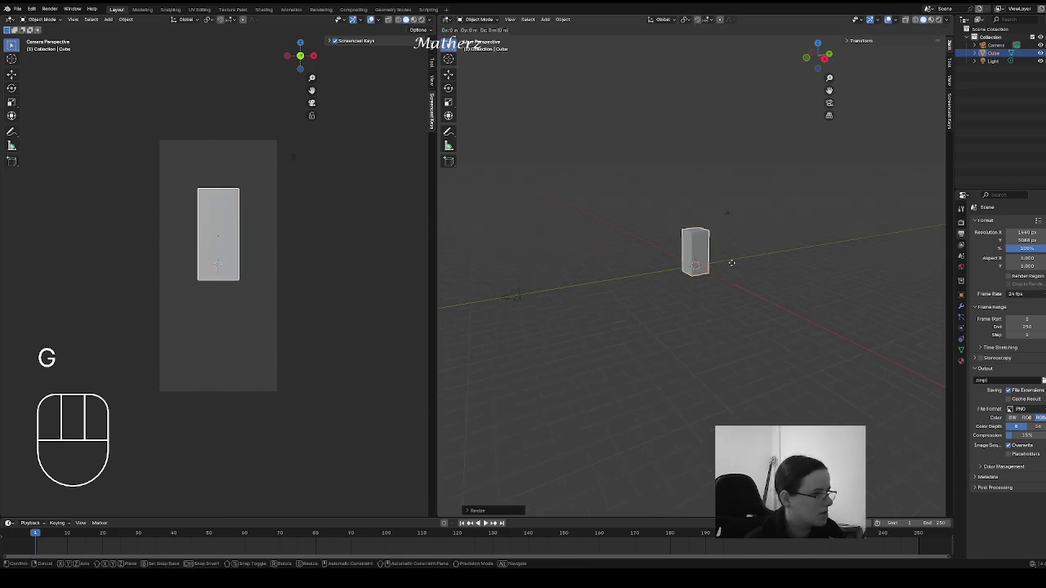
{"action": "middle_click_drag", "start_coordinate": [730, 263], "coordinate": [550, 313]}
{"action": "left_click", "coordinate": [601, 283]}
{"action": "key", "text": "g"}
{"action": "left_click", "coordinate": [563, 309]}
{"action": "key", "text": "g"}
{"action": "left_click", "coordinate": [546, 313]}
{"action": "key", "text": "s"}
{"action": "middle_click", "coordinate": [619, 297]}
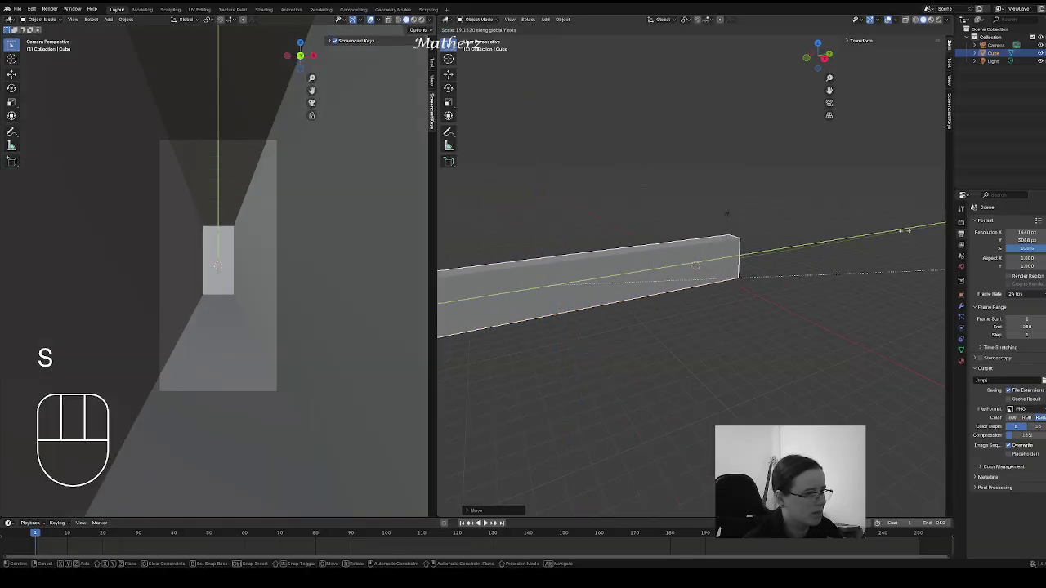
{"action": "left_click", "coordinate": [744, 222]}
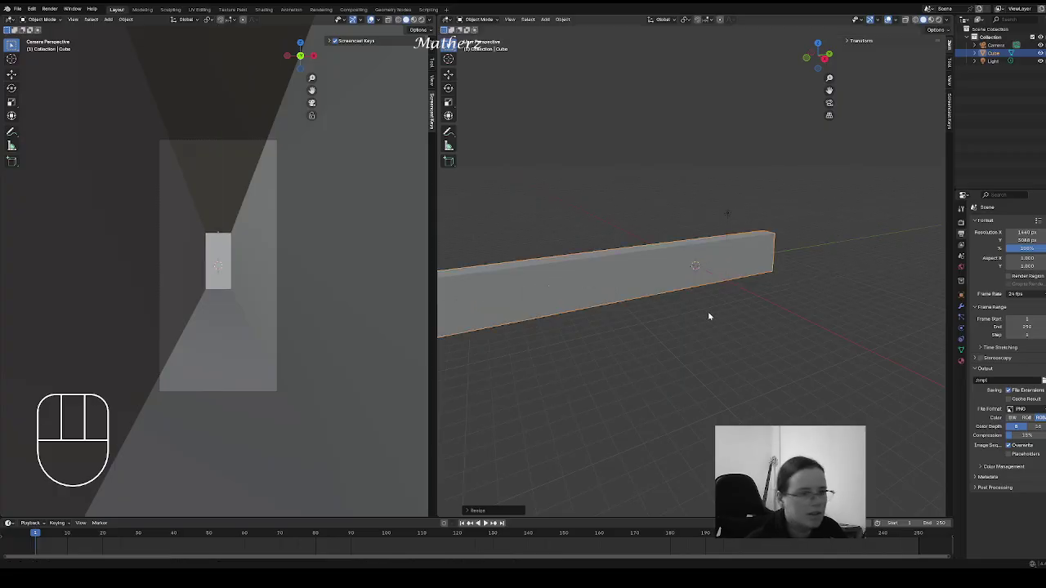
Step: Move the long corridor block about 18 m along the Y axis, away from the camera
{"action": "key", "text": "g"}
{"action": "middle_click_drag", "start_coordinate": [671, 305], "coordinate": [698, 299]}
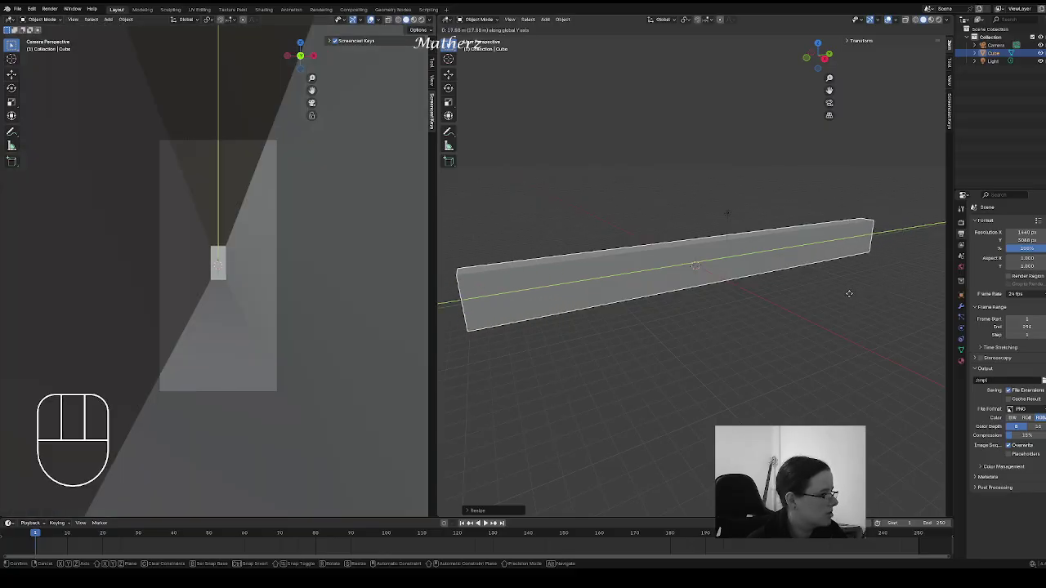
{"action": "left_click", "coordinate": [850, 293]}
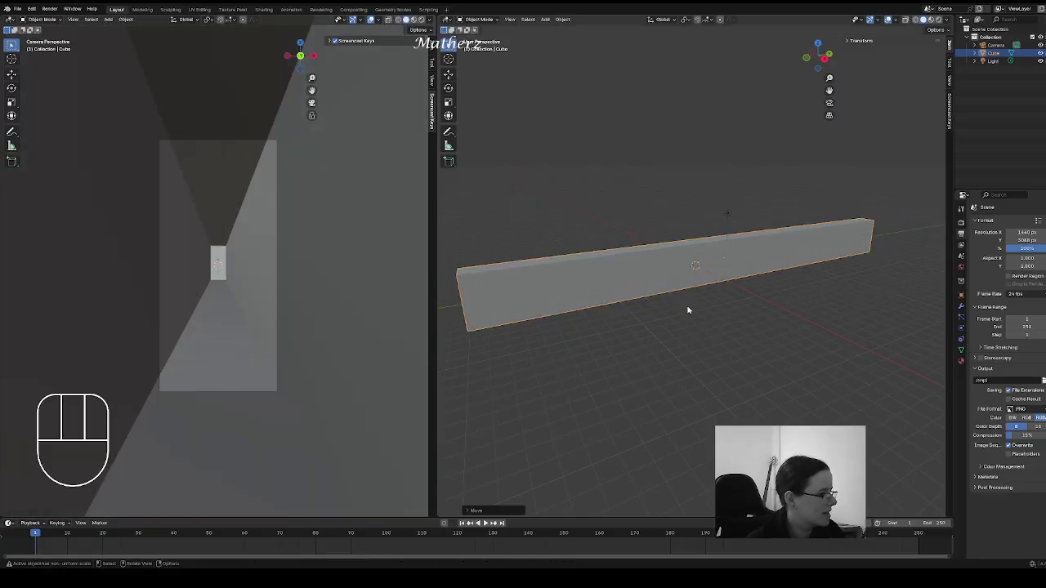
Step: Turn on X-ray in the perspective viewport and switch the camera viewport to rendered shading
{"action": "middle_click_drag", "start_coordinate": [544, 276], "coordinate": [689, 281], "text": "shift"}
{"action": "scroll", "coordinate": [614, 259], "scroll_direction": "up", "scroll_amount": 4}
{"action": "scroll", "coordinate": [689, 281], "scroll_direction": "down", "scroll_amount": 2}
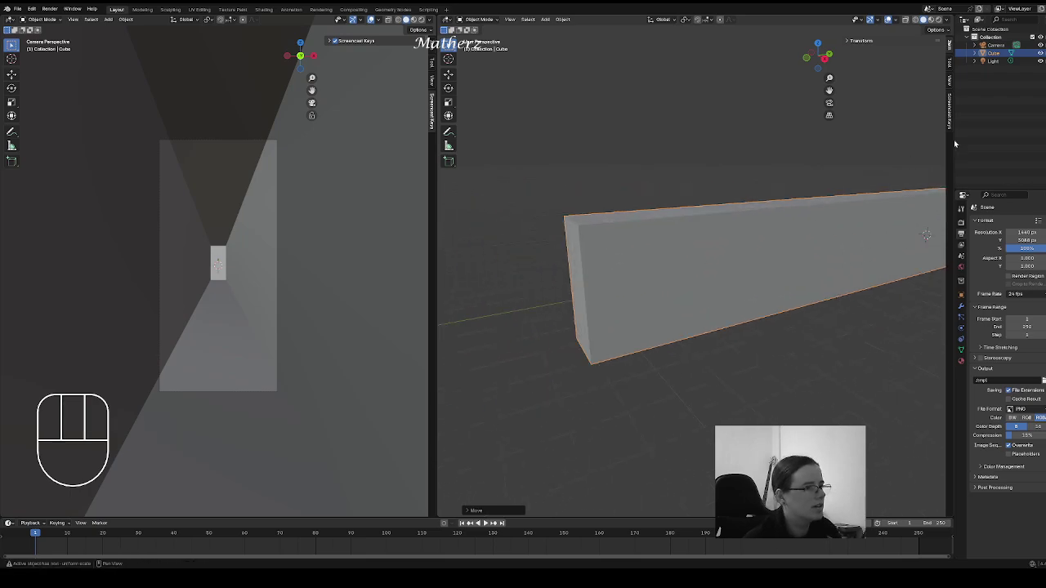
{"action": "left_click", "coordinate": [906, 20]}
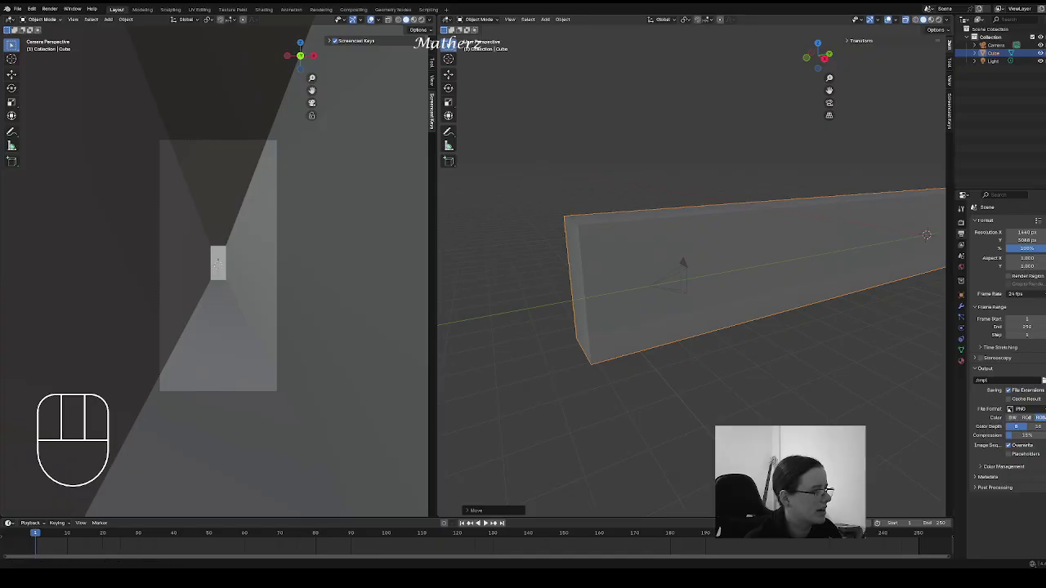
{"action": "left_click", "coordinate": [420, 20]}
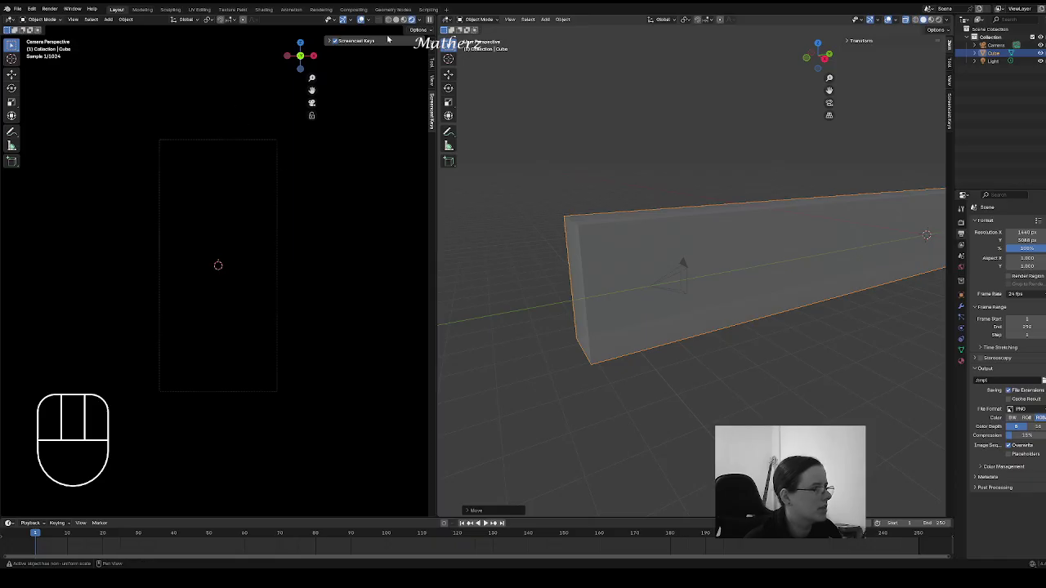
Step: Switch the camera viewport to Material Preview shading
{"action": "left_click", "coordinate": [403, 20]}
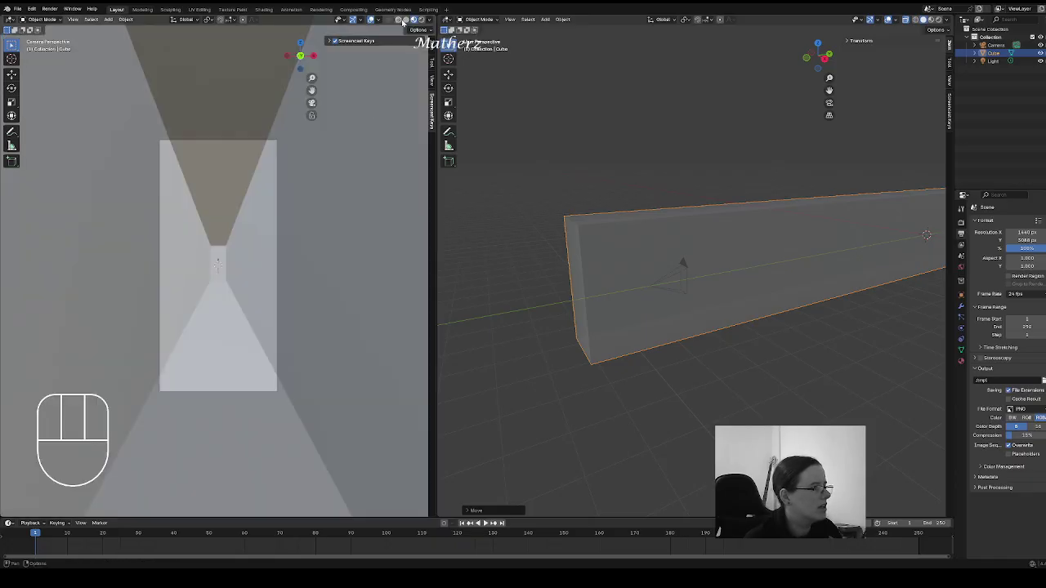
{"action": "left_click", "coordinate": [545, 19]}
{"action": "mouse_move", "coordinate": [546, 28]}
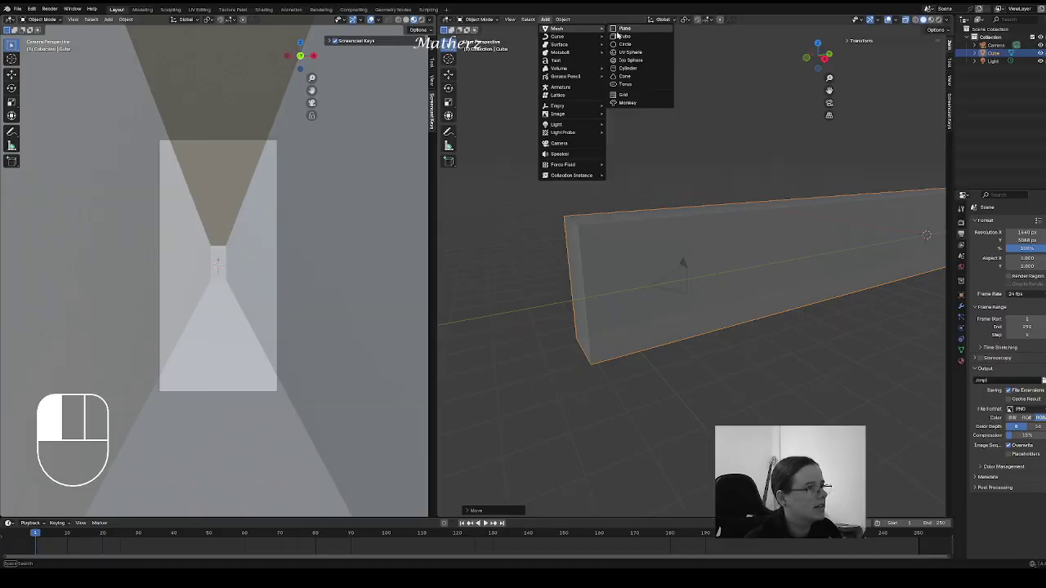
{"action": "left_click", "coordinate": [751, 220]}
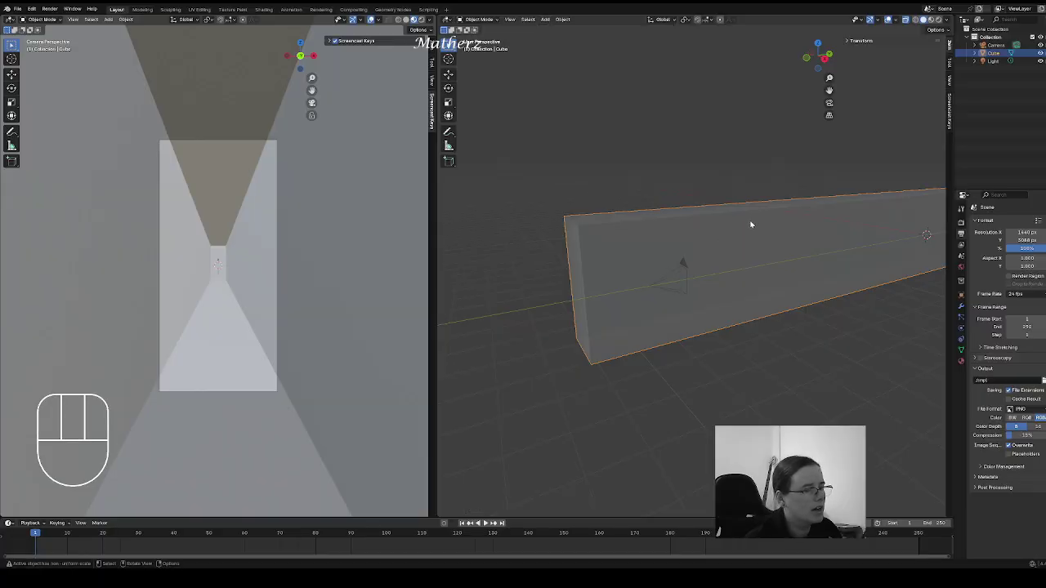
Step: Duplicate the long corridor block and place the copy directly above the original along the Z axis
{"action": "scroll", "coordinate": [752, 224], "scroll_direction": "down", "scroll_amount": 4}
{"action": "middle_click_drag", "start_coordinate": [836, 247], "coordinate": [716, 289], "text": "shift"}
{"action": "scroll", "coordinate": [714, 290], "scroll_direction": "up", "scroll_amount": 5}
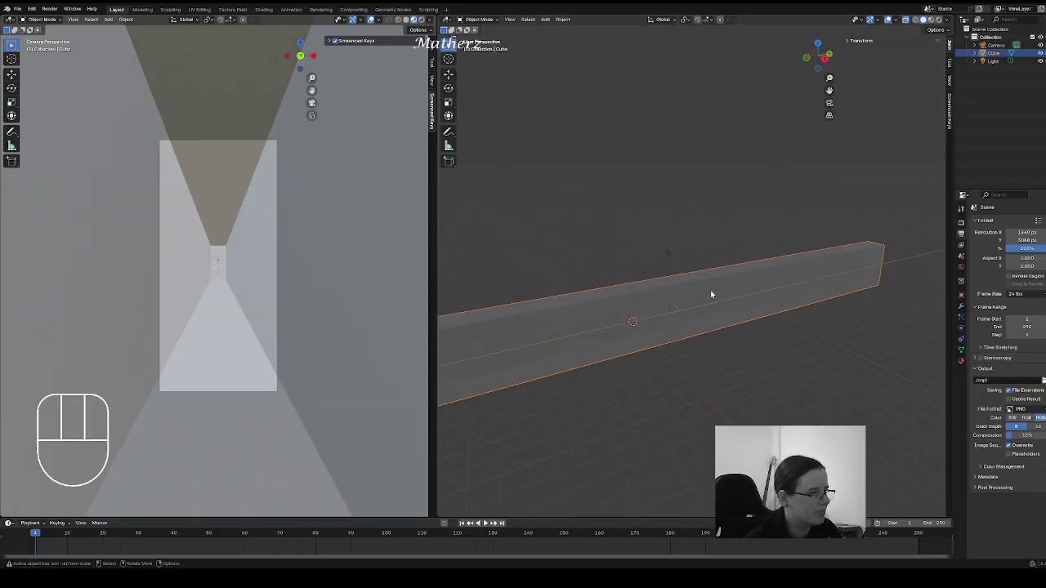
{"action": "middle_click_drag", "start_coordinate": [583, 367], "coordinate": [650, 314], "text": "shift"}
{"action": "scroll", "coordinate": [641, 318], "scroll_direction": "down", "scroll_amount": 3}
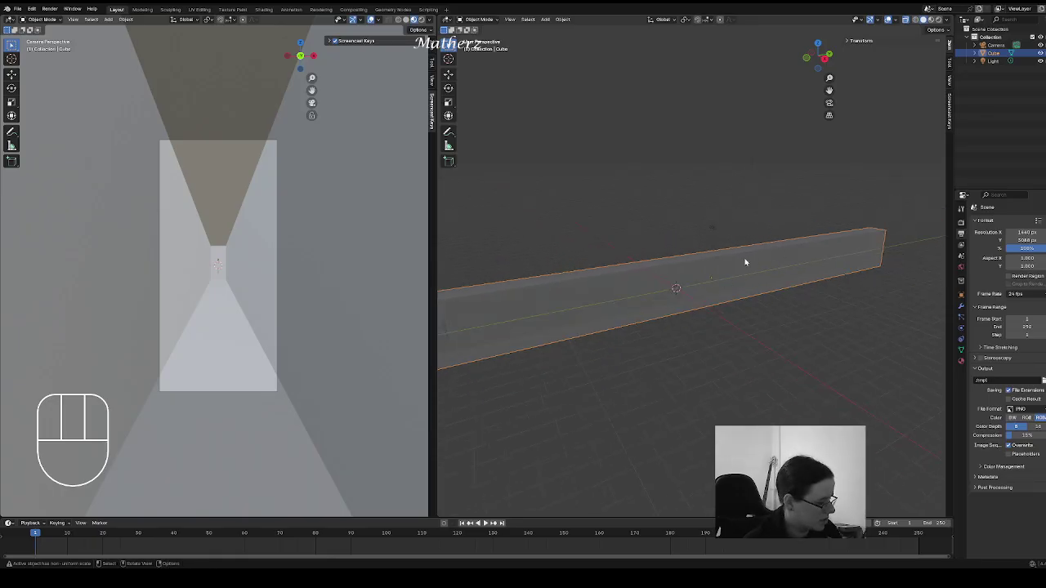
{"action": "key", "text": "shift"}
{"action": "key", "text": "shift+d"}
{"action": "middle_click_drag", "start_coordinate": [745, 263], "coordinate": [755, 189]}
{"action": "left_click", "coordinate": [755, 189]}
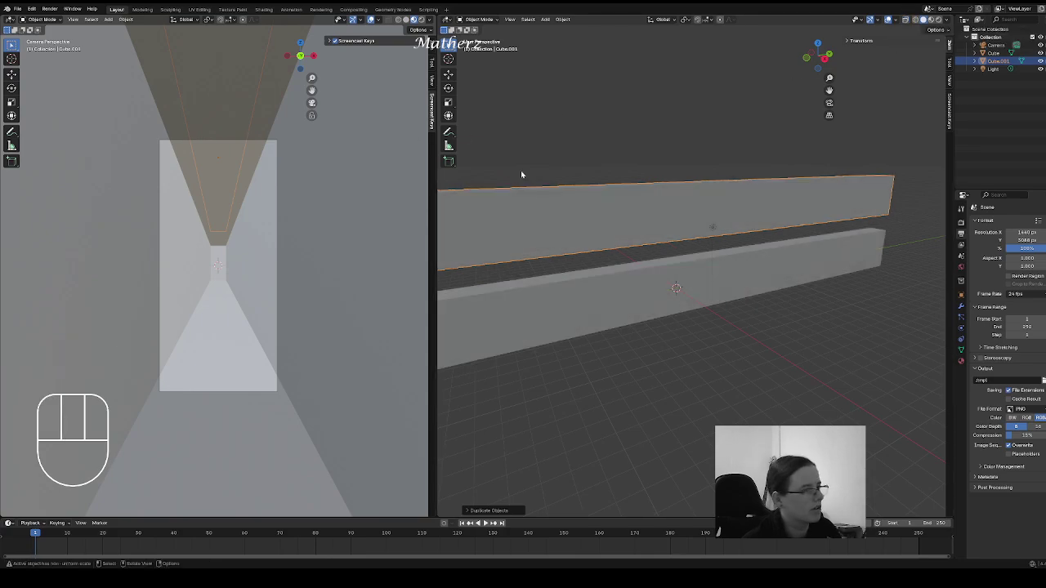
Step: Enter Edit Mode on the upper corridor copy and switch to face selection
{"action": "left_click", "coordinate": [478, 20]}
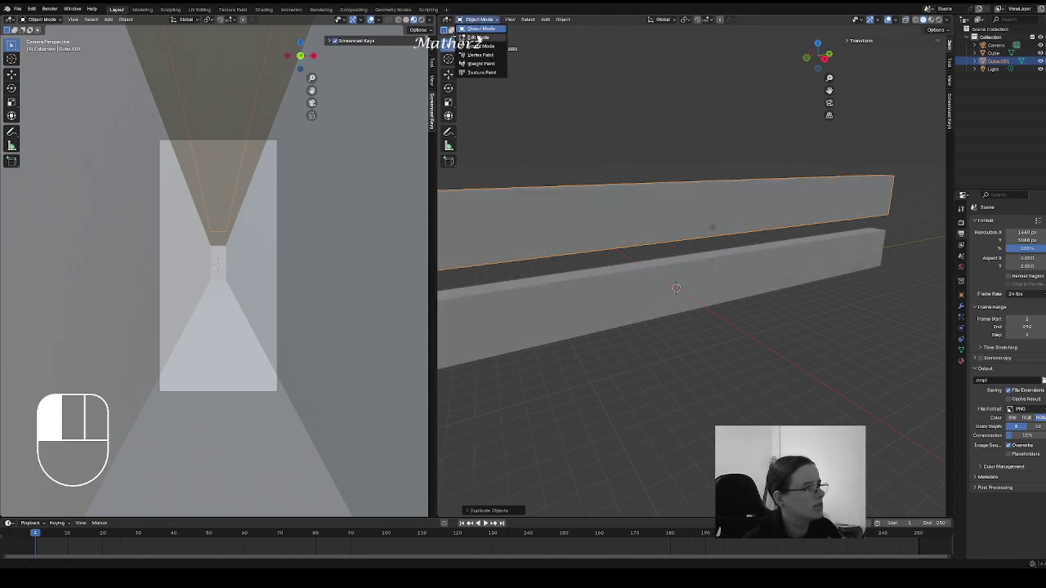
{"action": "left_click", "coordinate": [479, 37]}
{"action": "scroll", "coordinate": [665, 239], "scroll_direction": "down", "scroll_amount": 5}
{"action": "left_click", "coordinate": [643, 238]}
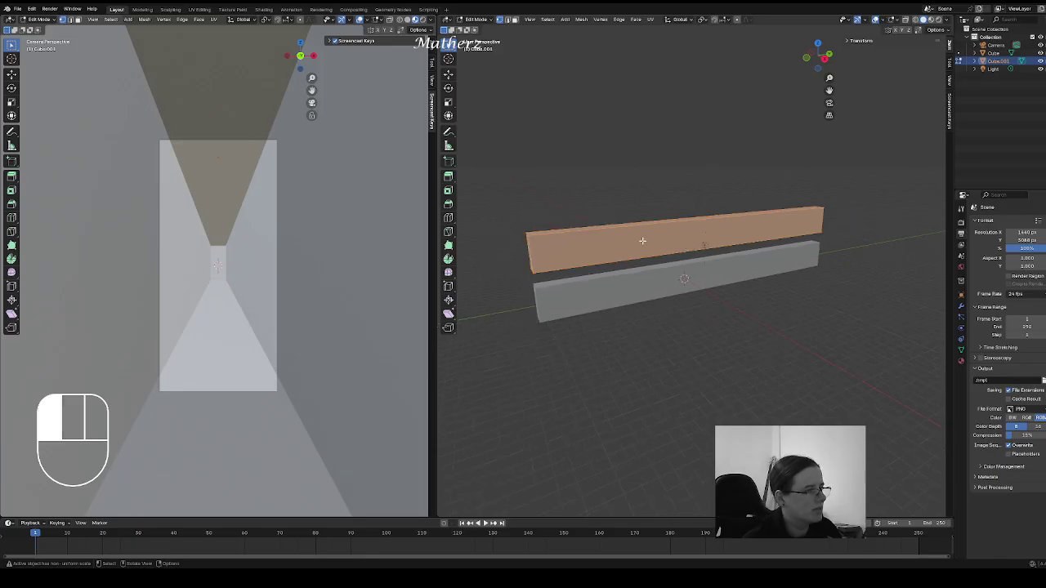
{"action": "left_click_drag", "start_coordinate": [517, 199], "coordinate": [538, 273]}
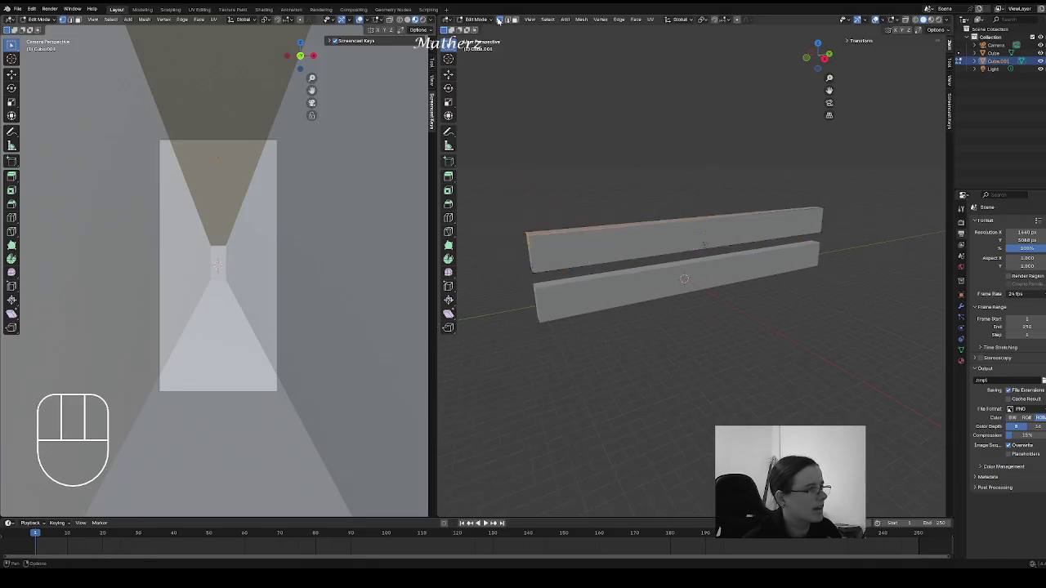
{"action": "left_click", "coordinate": [643, 166]}
Step: Delete the upper copy's two long side faces, bottom, top and near end face, keeping only the far end face
{"action": "key", "text": "l"}
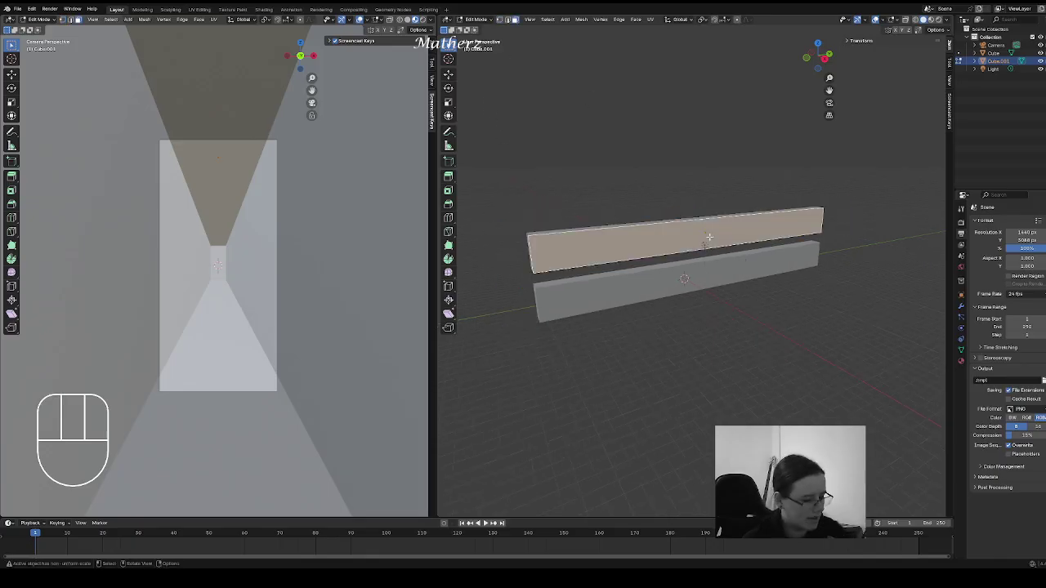
{"action": "key", "text": "Delete"}
{"action": "left_click", "coordinate": [700, 252]}
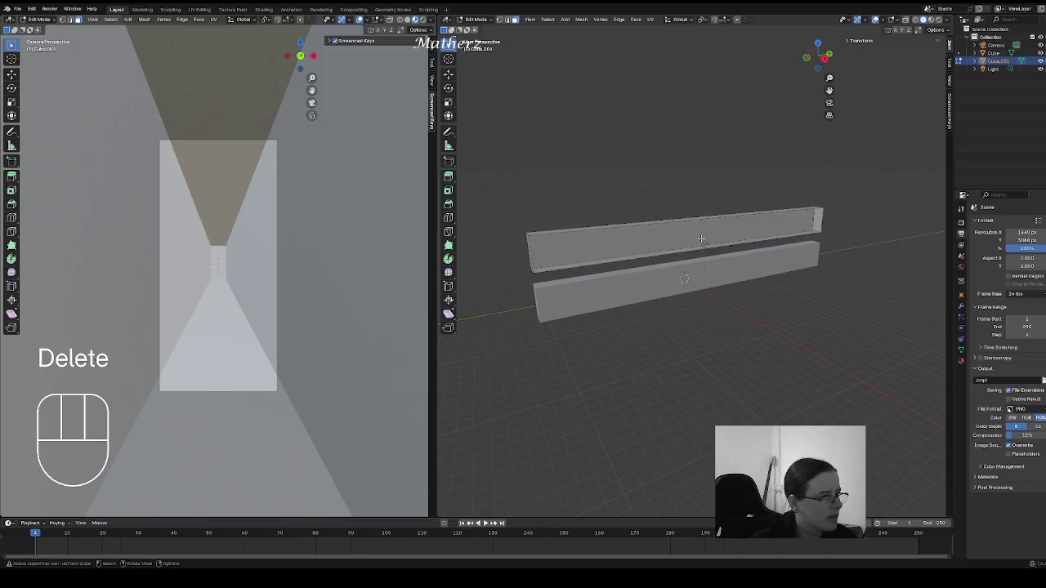
{"action": "key", "text": "Delete"}
{"action": "left_click", "coordinate": [701, 238]}
{"action": "left_click", "coordinate": [697, 249]}
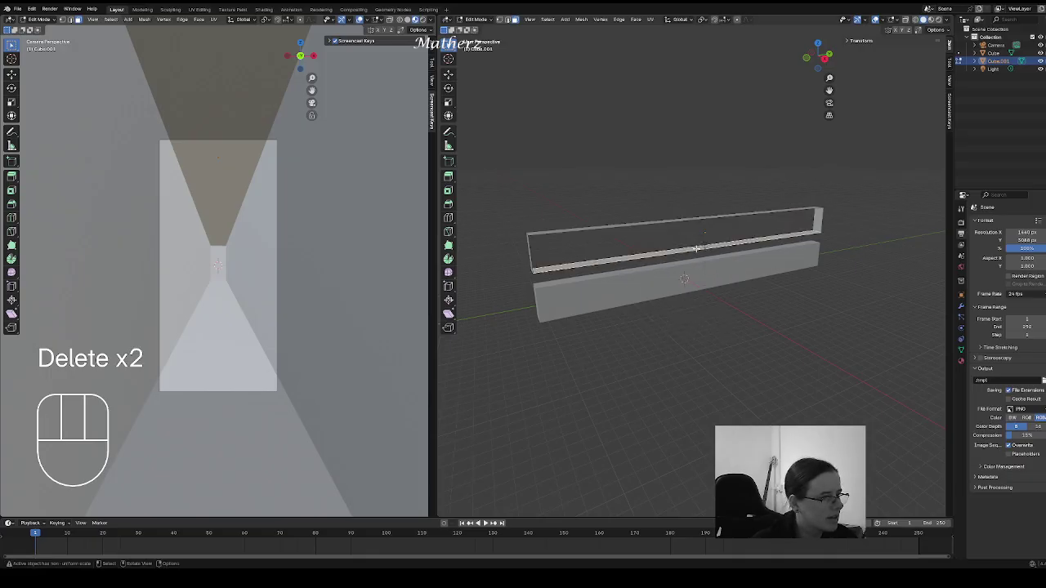
{"action": "key", "text": "Delete"}
{"action": "left_click", "coordinate": [689, 228]}
{"action": "key", "text": "Delete"}
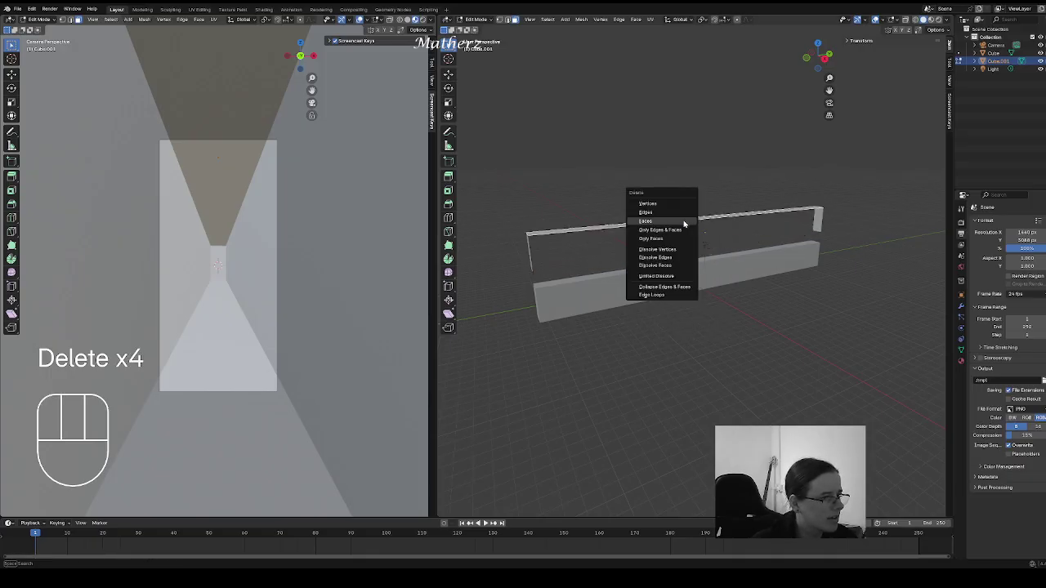
{"action": "left_click", "coordinate": [685, 225]}
{"action": "left_click", "coordinate": [532, 243]}
{"action": "key", "text": "Delete"}
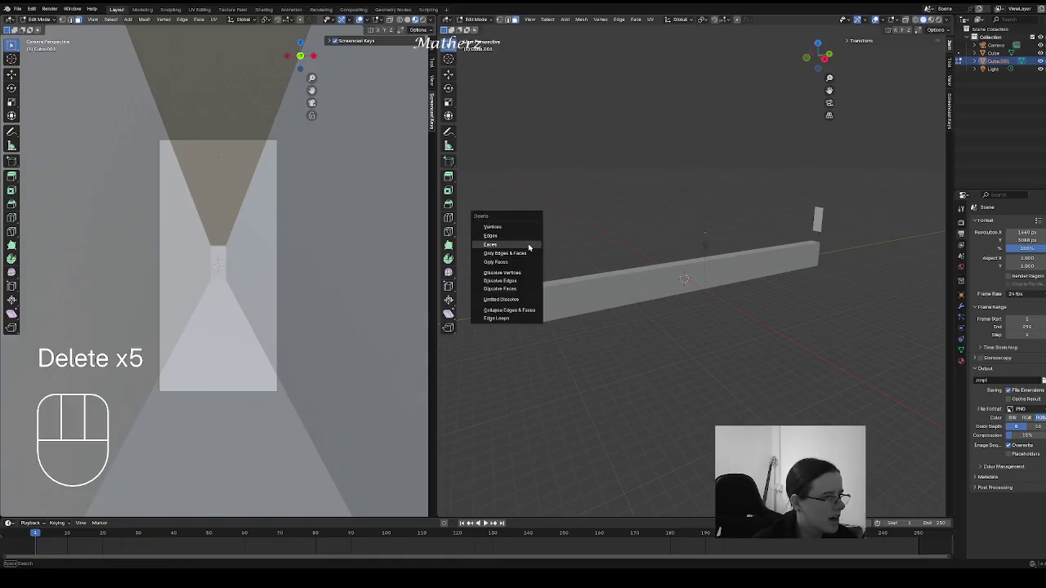
{"action": "left_click", "coordinate": [515, 247]}
Step: Return to Object Mode with the remaining end face selected
{"action": "middle_click_drag", "start_coordinate": [708, 264], "coordinate": [738, 246]}
{"action": "scroll", "coordinate": [737, 246], "scroll_direction": "up", "scroll_amount": 2}
{"action": "middle_click_drag", "start_coordinate": [745, 168], "coordinate": [744, 115], "text": "shift"}
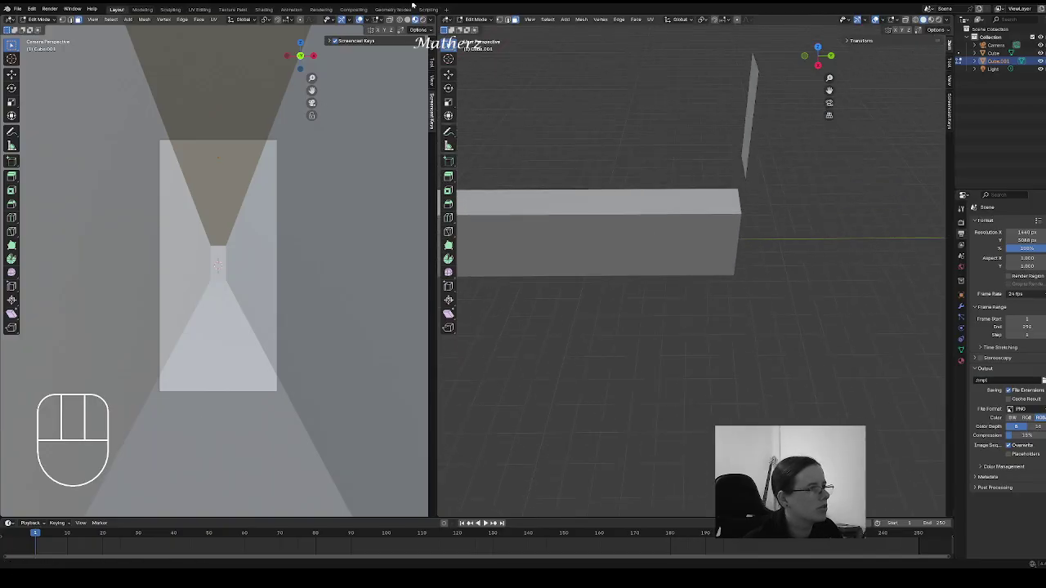
{"action": "left_click", "coordinate": [478, 18]}
{"action": "left_click", "coordinate": [481, 28]}
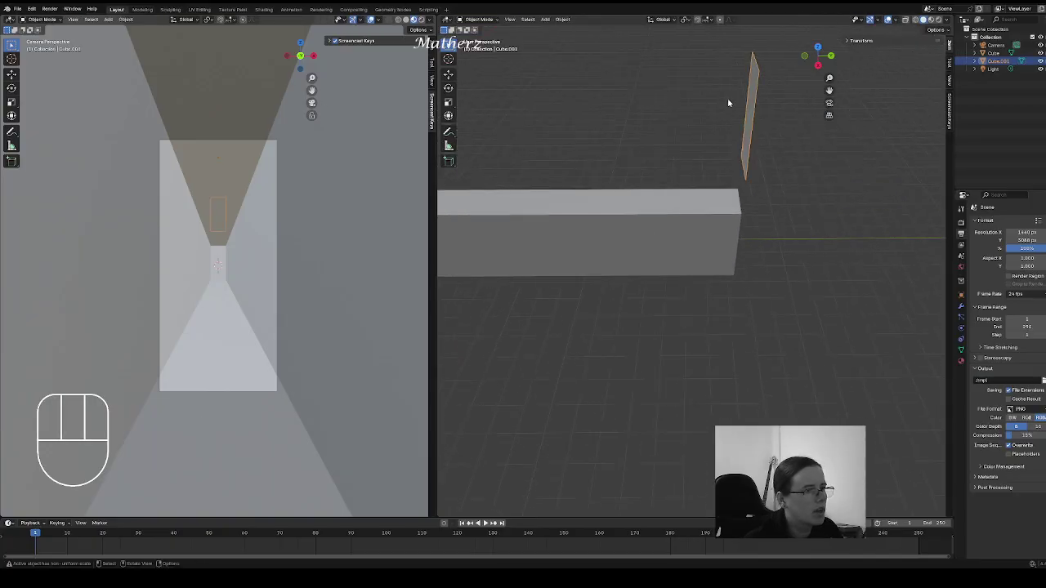
{"action": "left_click", "coordinate": [752, 116]}
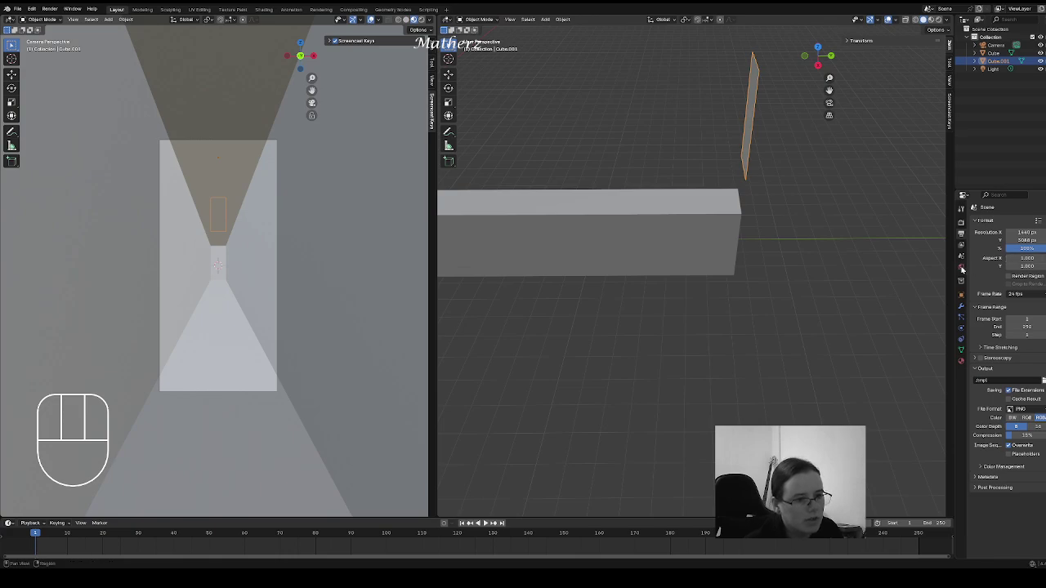
Step: Widen the properties area and add a Wireframe modifier to the end face
{"action": "left_click_drag", "start_coordinate": [948, 266], "coordinate": [778, 263]}
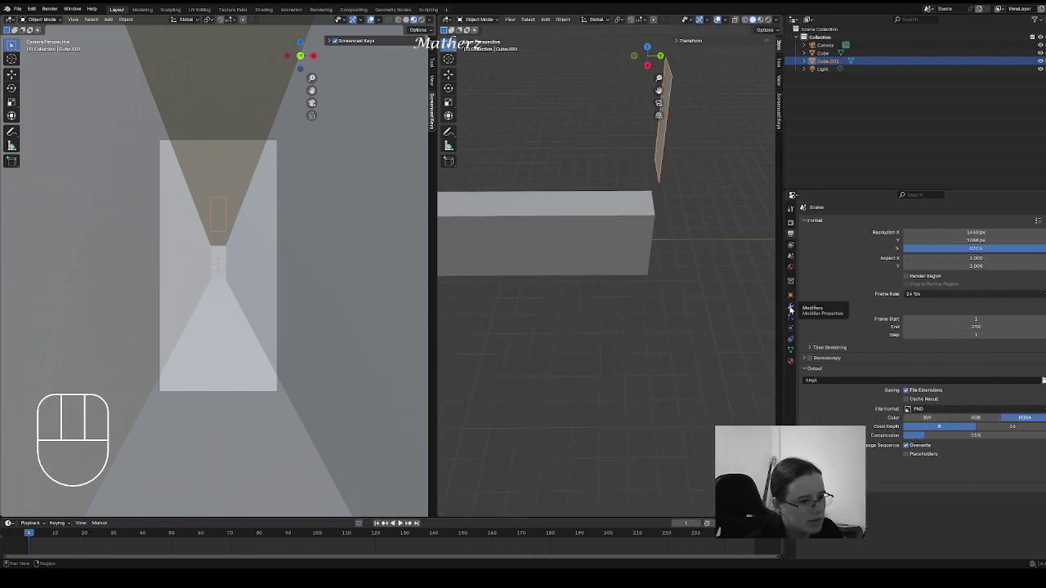
{"action": "left_click", "coordinate": [790, 309]}
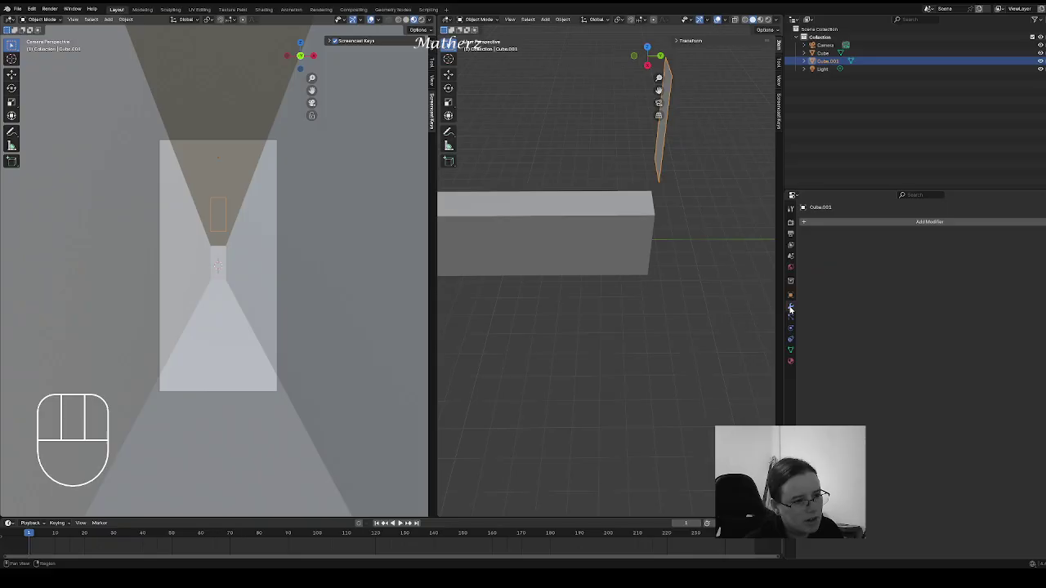
{"action": "left_click", "coordinate": [935, 222]}
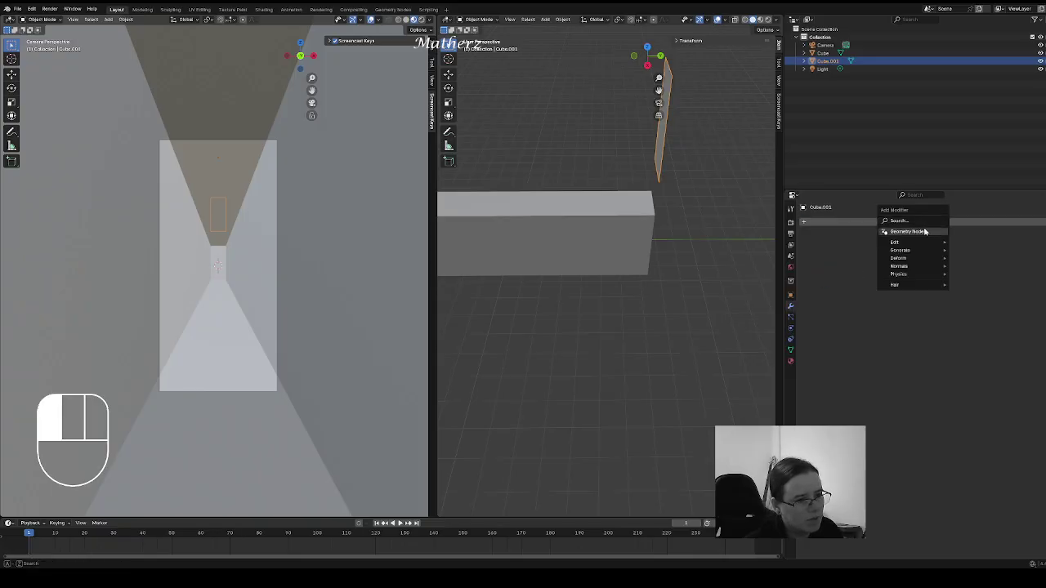
{"action": "left_click", "coordinate": [918, 221]}
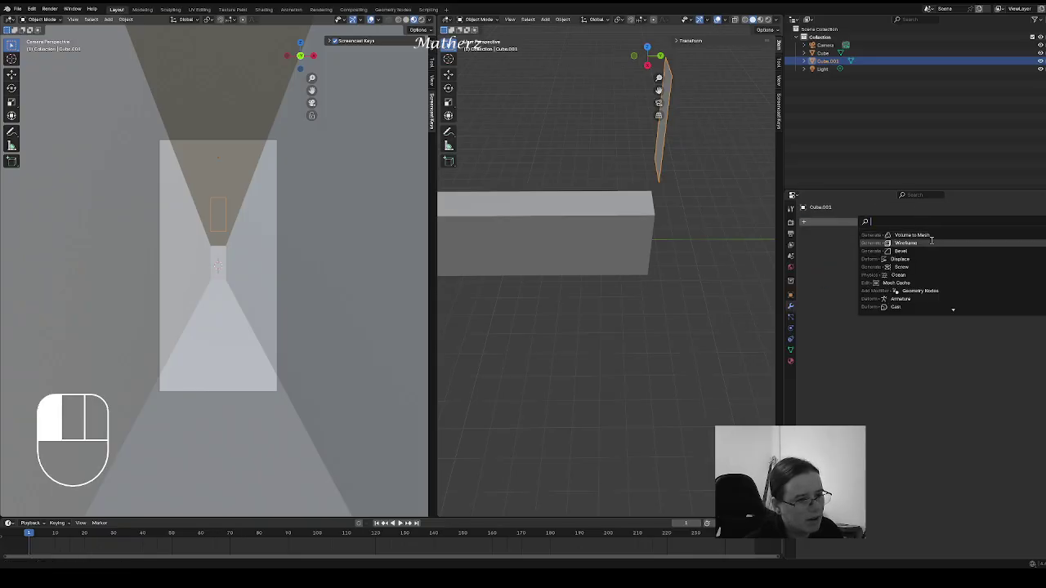
{"action": "left_click", "coordinate": [905, 242]}
Step: Apply Shade Smooth to the wireframe frame
{"action": "middle_click_drag", "start_coordinate": [635, 241], "coordinate": [544, 246]}
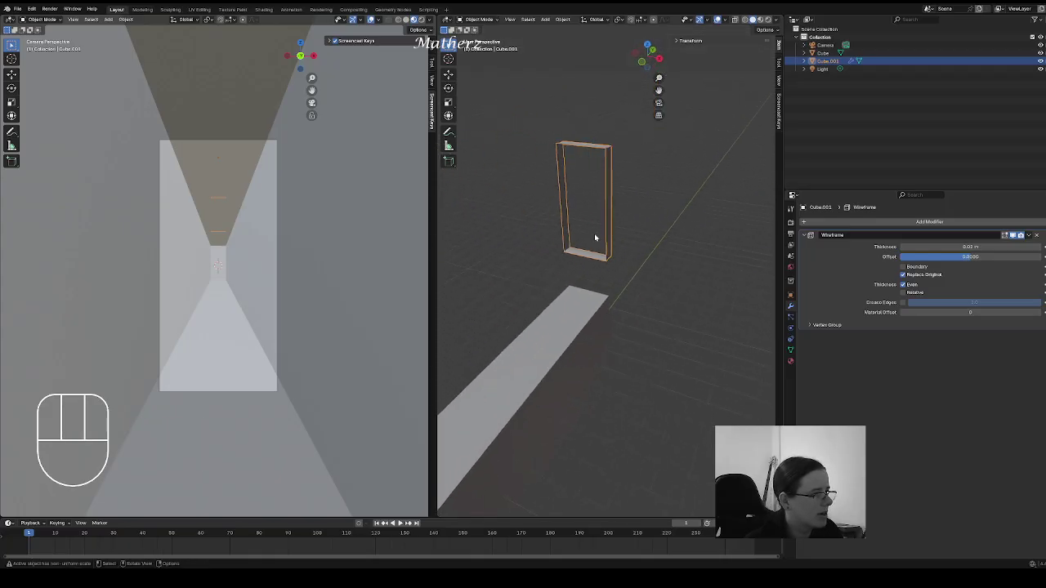
{"action": "right_click", "coordinate": [605, 149]}
{"action": "left_click", "coordinate": [609, 151]}
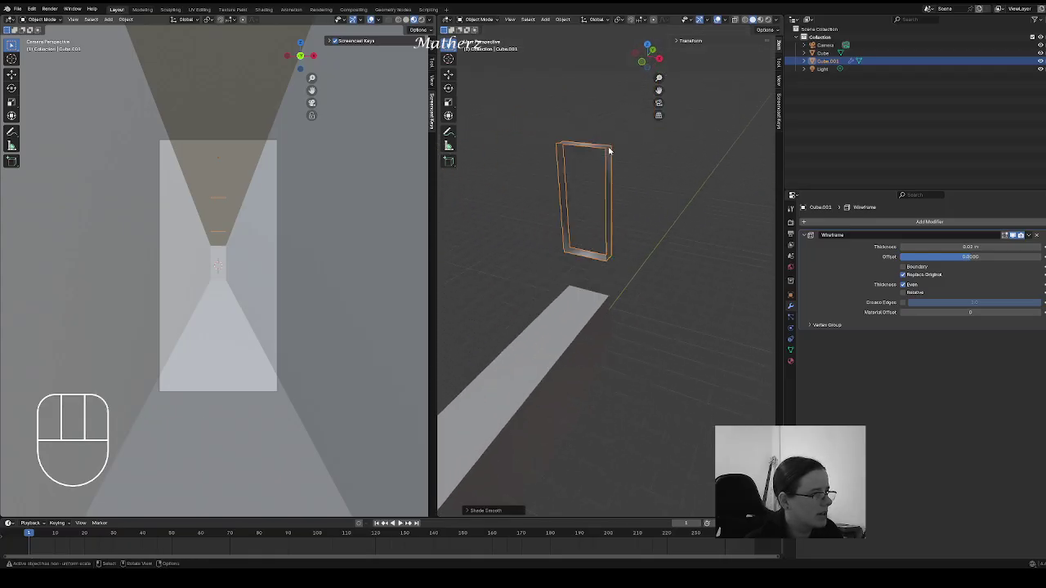
Step: Move the frame down along the Z axis so it lines up with the corridor's far end
{"action": "scroll", "coordinate": [639, 242], "scroll_direction": "down", "scroll_amount": 5}
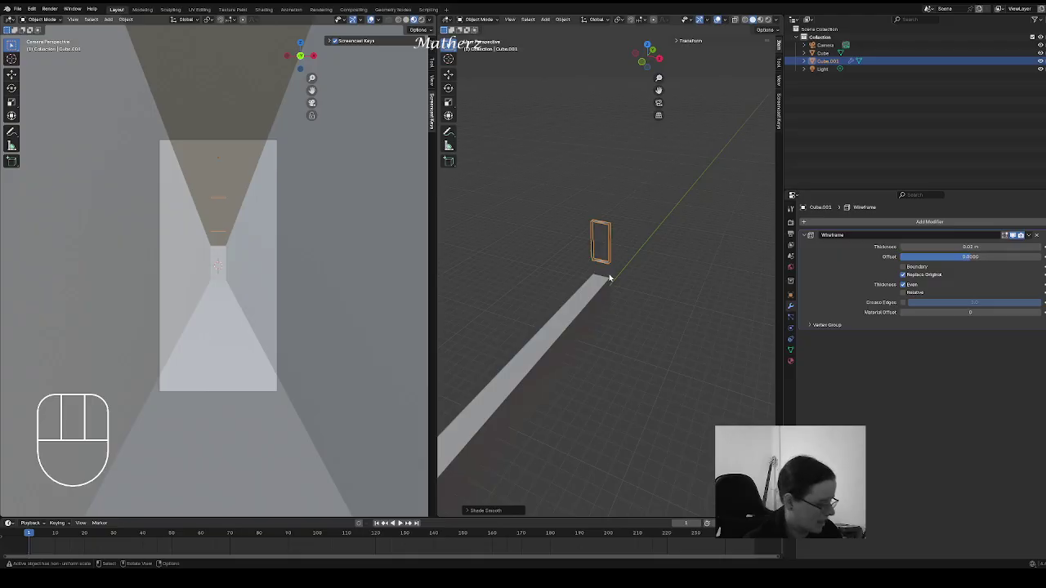
{"action": "key", "text": "g"}
{"action": "middle_click_drag", "start_coordinate": [601, 255], "coordinate": [600, 327]}
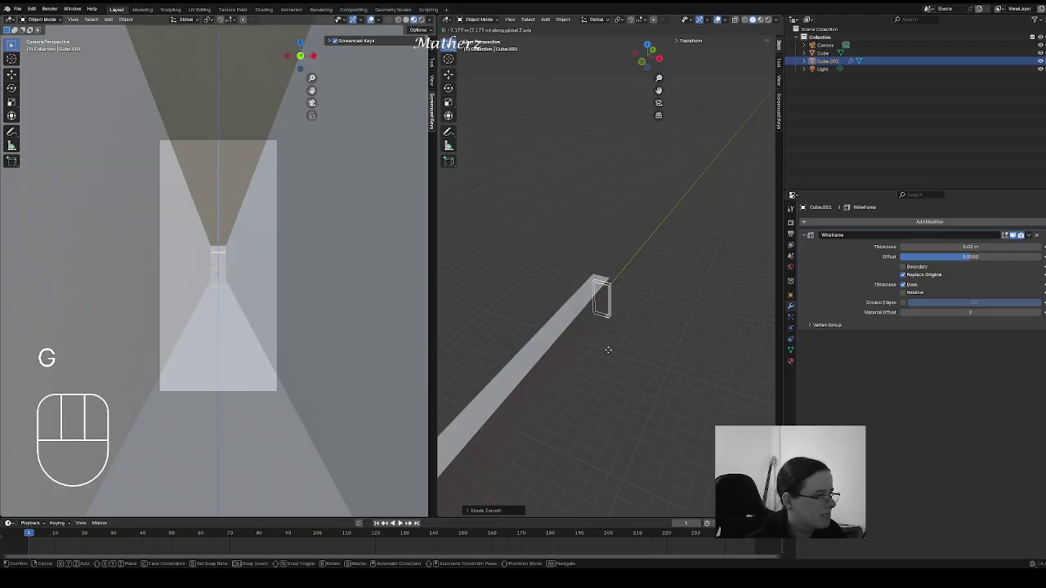
{"action": "left_click", "coordinate": [613, 319]}
Step: Set the frame's Wireframe thickness to 0.009 m and its offset to about 0.14
{"action": "scroll", "coordinate": [633, 298], "scroll_direction": "up", "scroll_amount": 5}
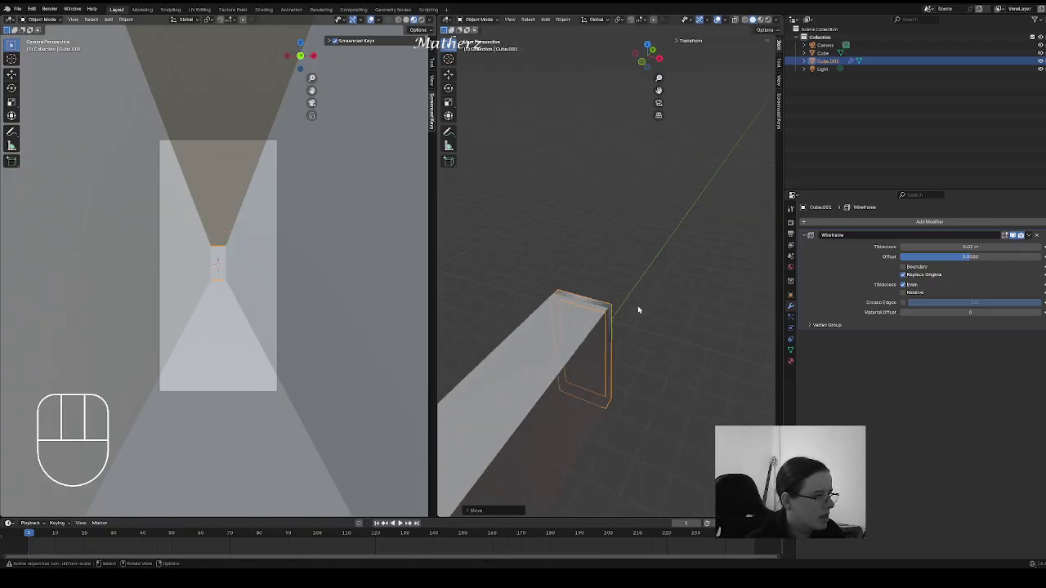
{"action": "middle_click_drag", "start_coordinate": [639, 369], "coordinate": [577, 360]}
{"action": "middle_click_drag", "start_coordinate": [582, 366], "coordinate": [773, 234], "text": "shift"}
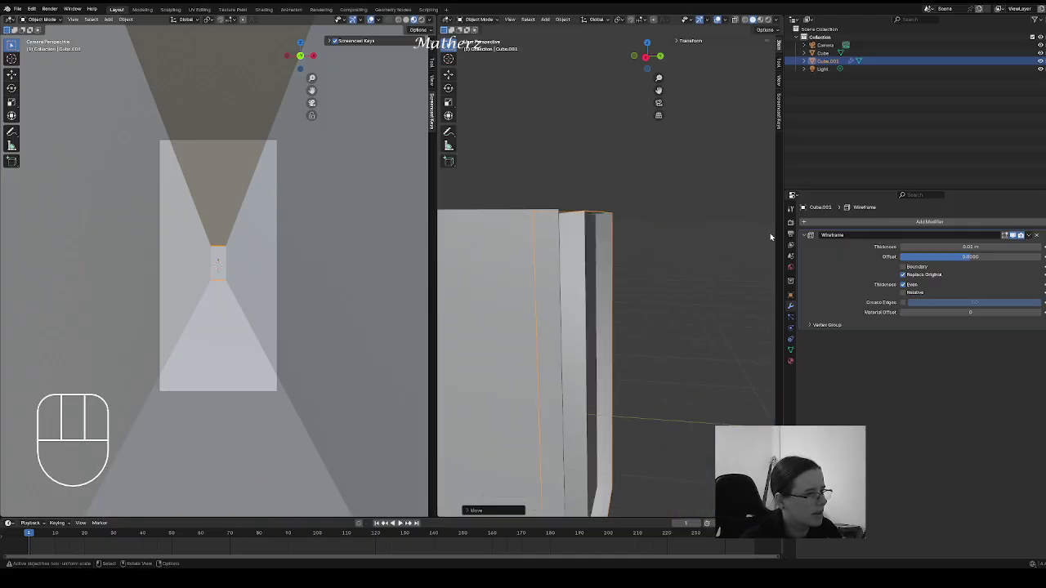
{"action": "middle_click_drag", "start_coordinate": [725, 369], "coordinate": [543, 242]}
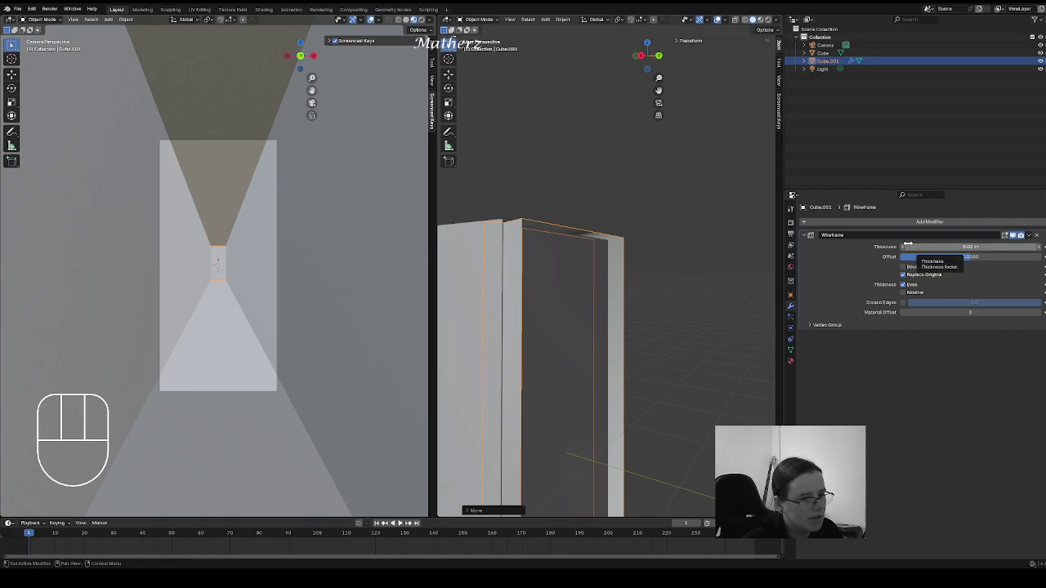
{"action": "mouse_move", "coordinate": [926, 246]}
{"action": "left_mouse_down"}
{"action": "mouse_move", "coordinate": [963, 246]}
{"action": "mouse_move", "coordinate": [912, 246]}
{"action": "left_mouse_up"}
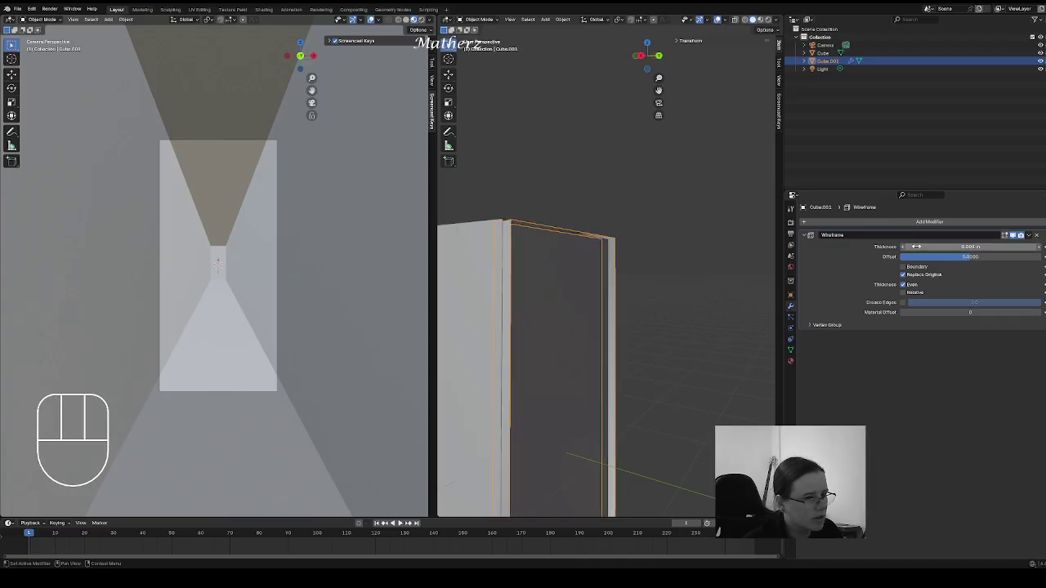
{"action": "left_click_drag", "start_coordinate": [973, 257], "coordinate": [990, 257]}
Step: Move the frame along the Y axis toward the camera, into the nearer third of the corridor
{"action": "middle_click_drag", "start_coordinate": [523, 314], "coordinate": [635, 333]}
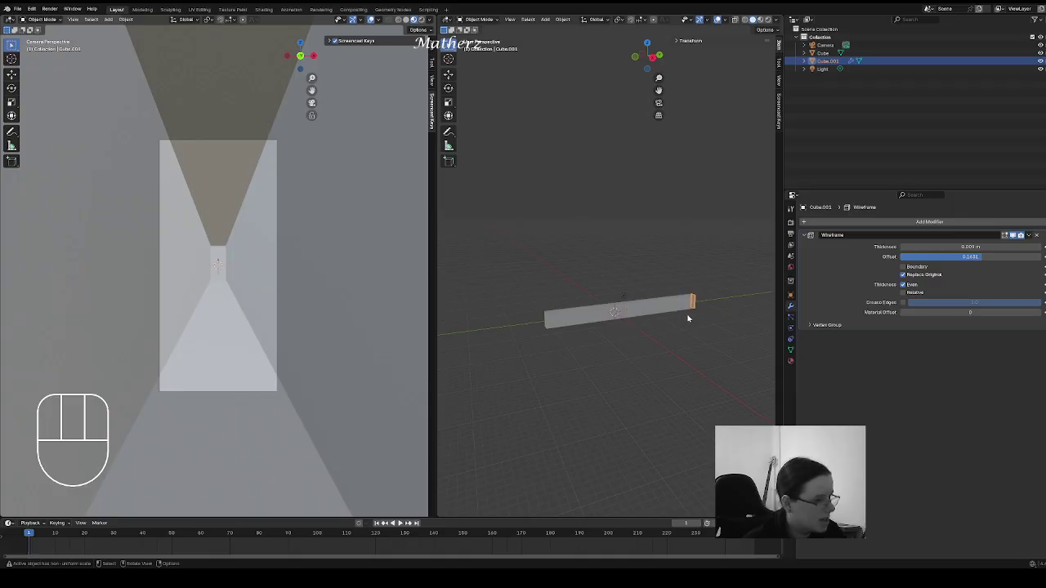
{"action": "key", "text": "g"}
{"action": "middle_click", "coordinate": [646, 326]}
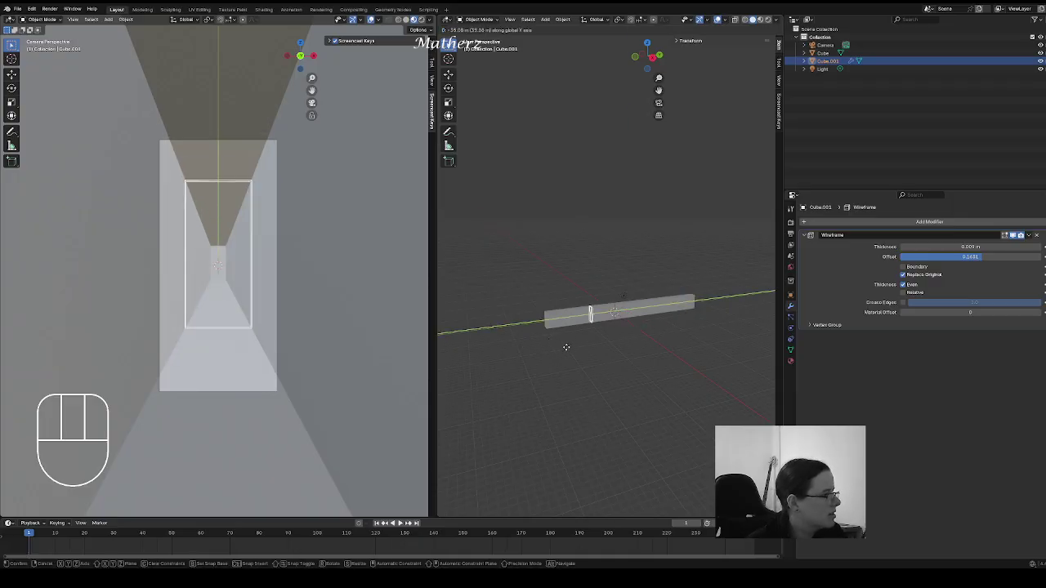
{"action": "left_click", "coordinate": [566, 347]}
{"action": "scroll", "coordinate": [259, 158], "scroll_direction": "up", "scroll_amount": 3}
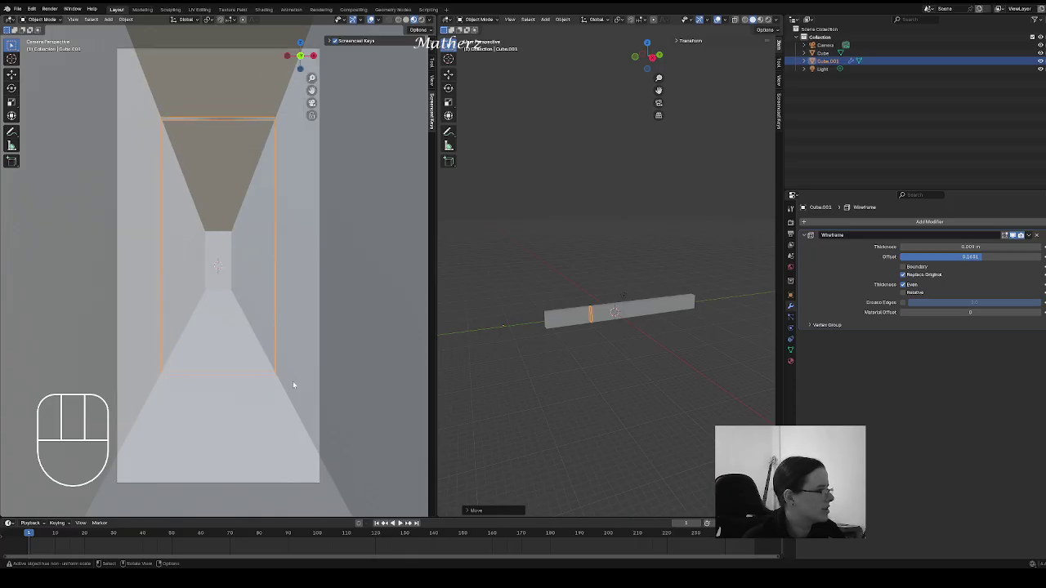
Step: Change the surface shader of the frame's material to Emission
{"action": "left_click", "coordinate": [790, 360]}
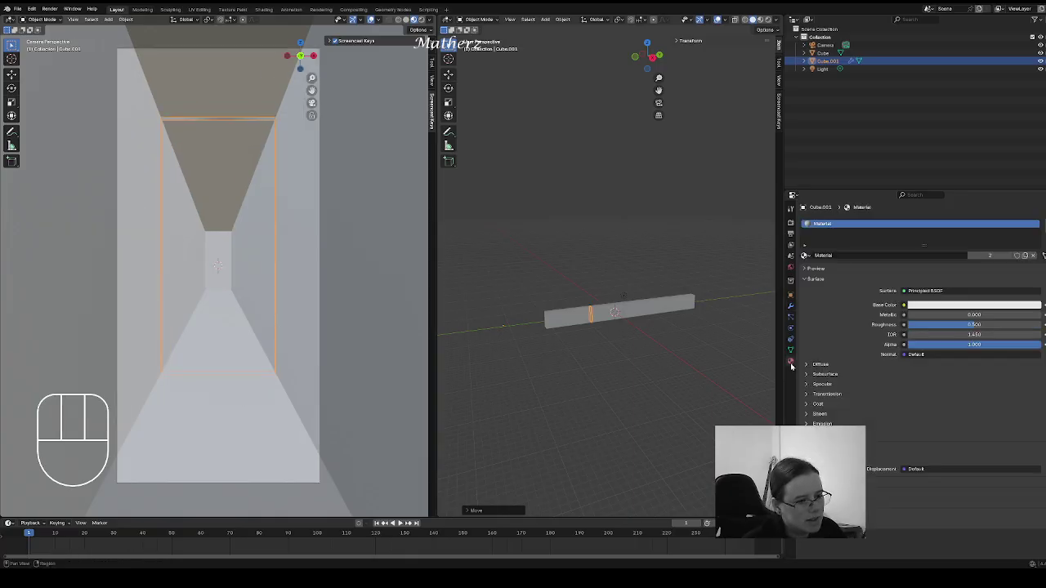
{"action": "left_click", "coordinate": [955, 291]}
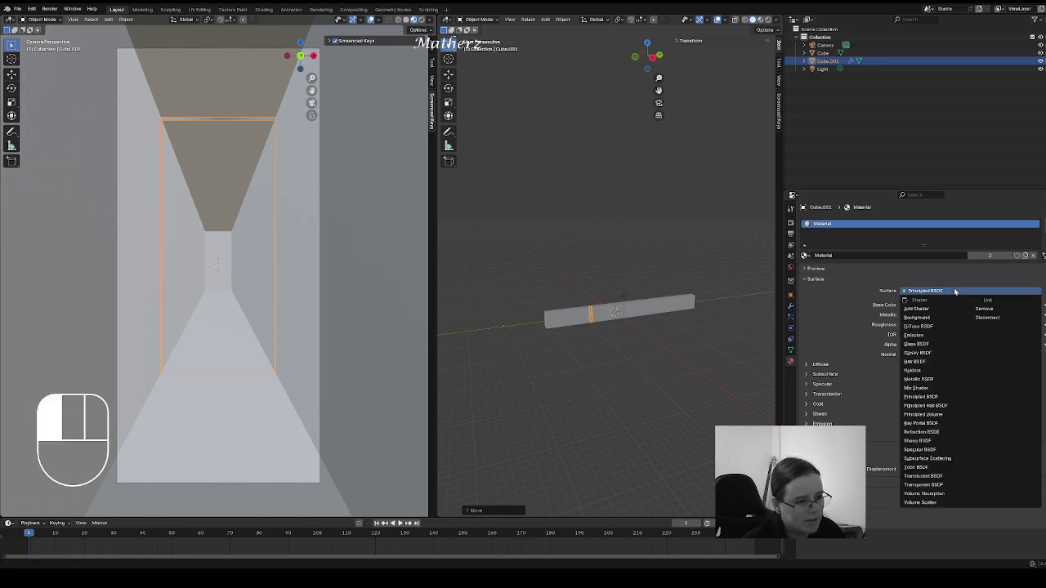
{"action": "left_click", "coordinate": [934, 336]}
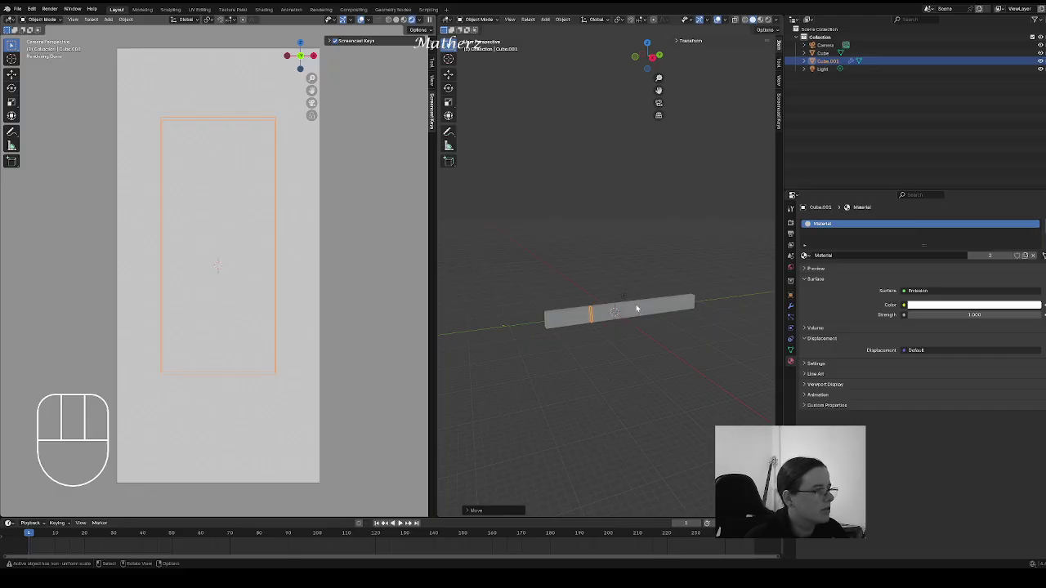
Step: Replace the corridor's shared emission material with a new Principled BSDF material and give it a red base color
{"action": "left_click", "coordinate": [604, 316]}
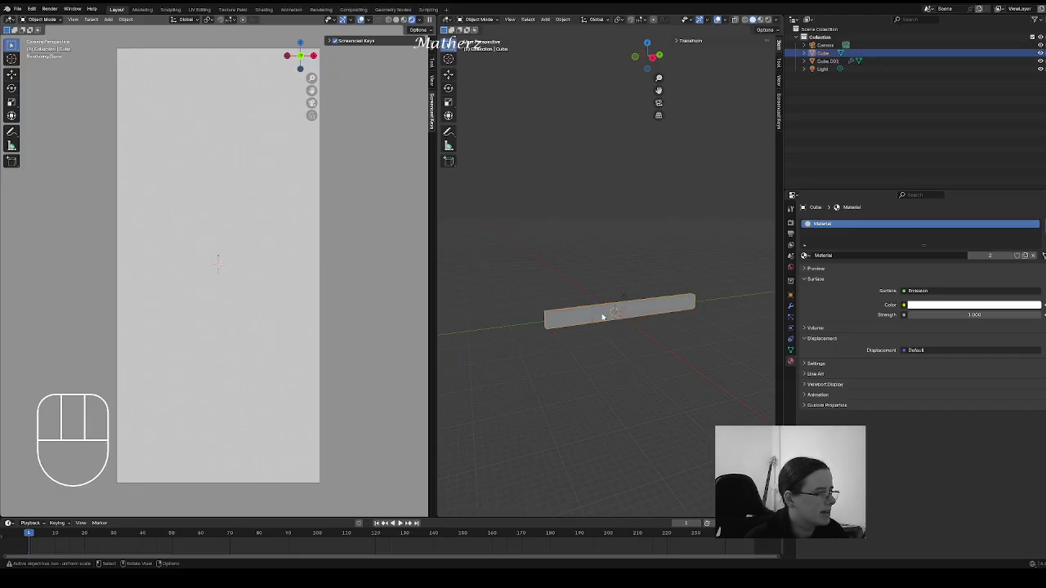
{"action": "left_click", "coordinate": [681, 307]}
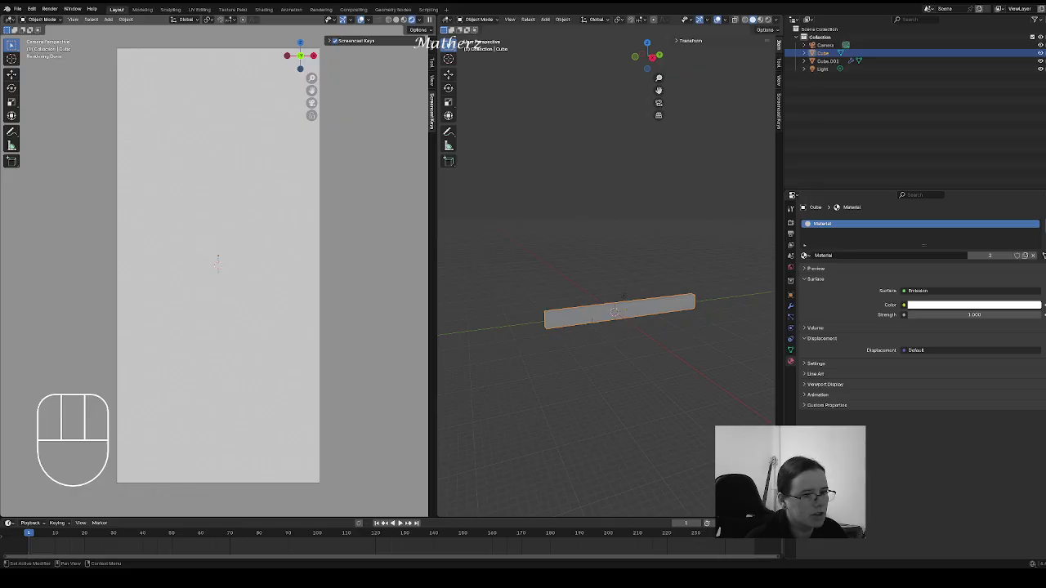
{"action": "left_click", "coordinate": [1043, 234]}
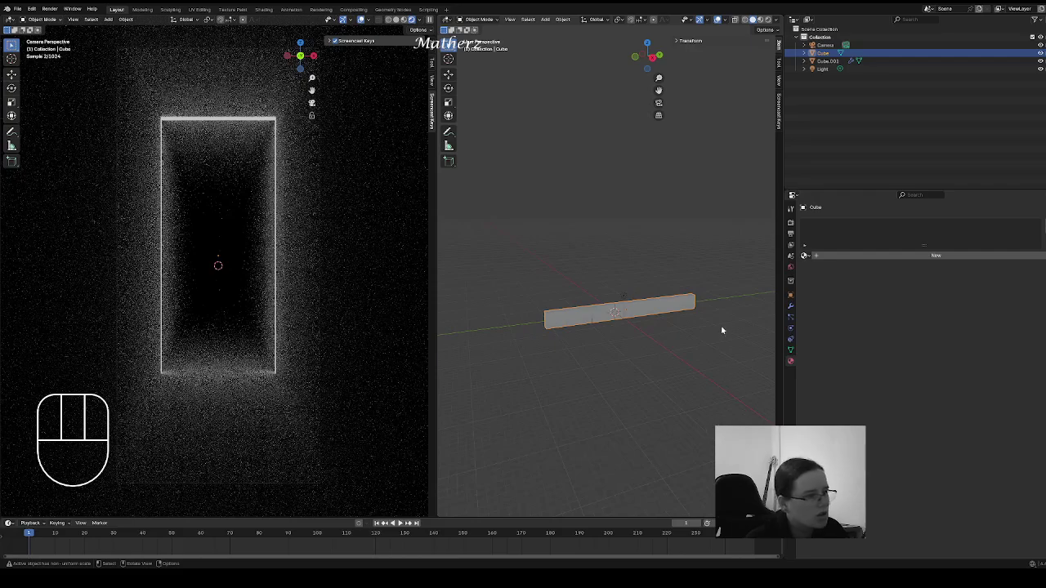
{"action": "left_click", "coordinate": [934, 257]}
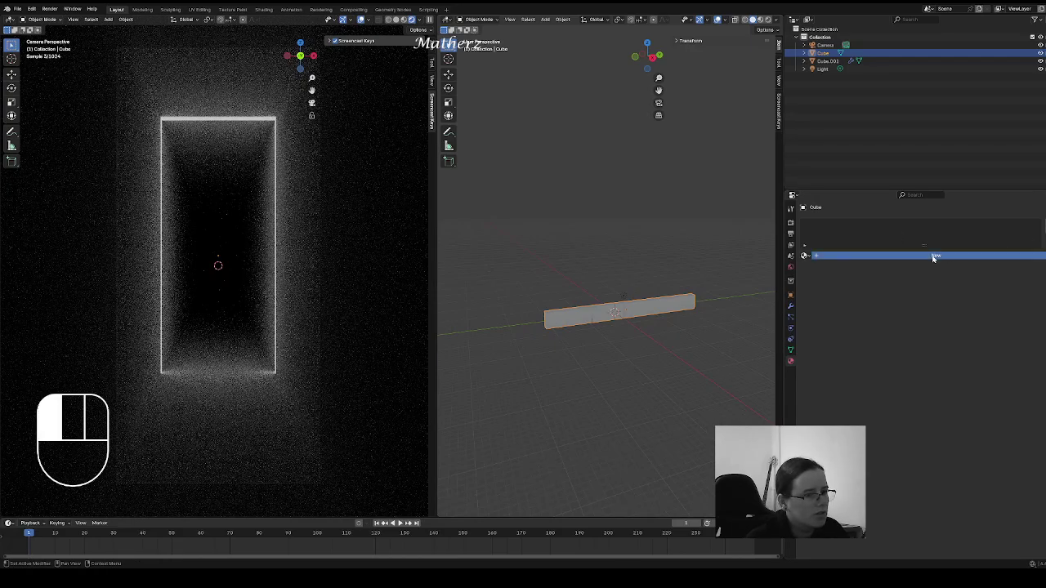
{"action": "left_click", "coordinate": [1005, 305]}
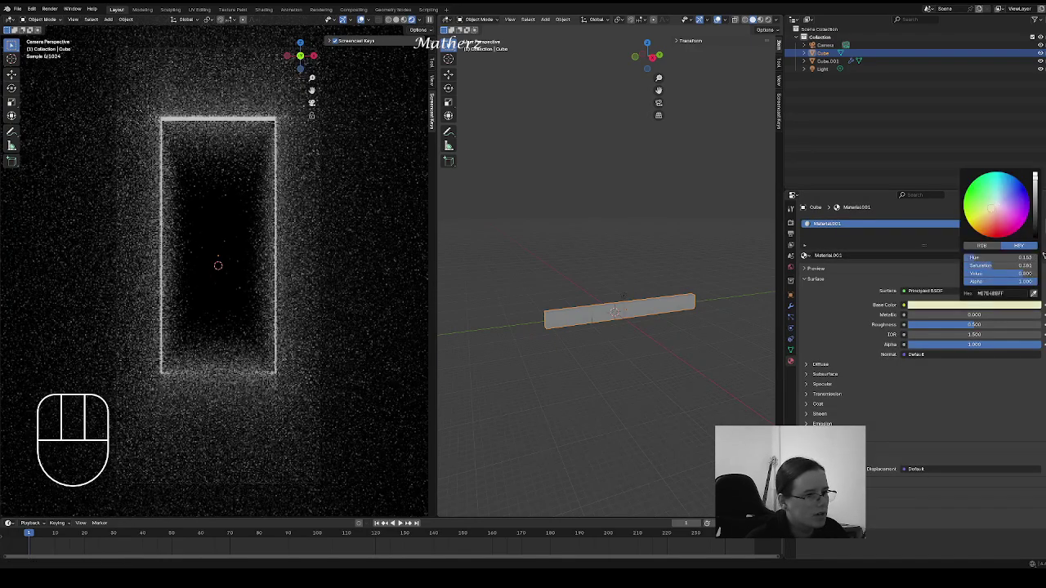
{"action": "left_click_drag", "start_coordinate": [991, 207], "coordinate": [997, 230]}
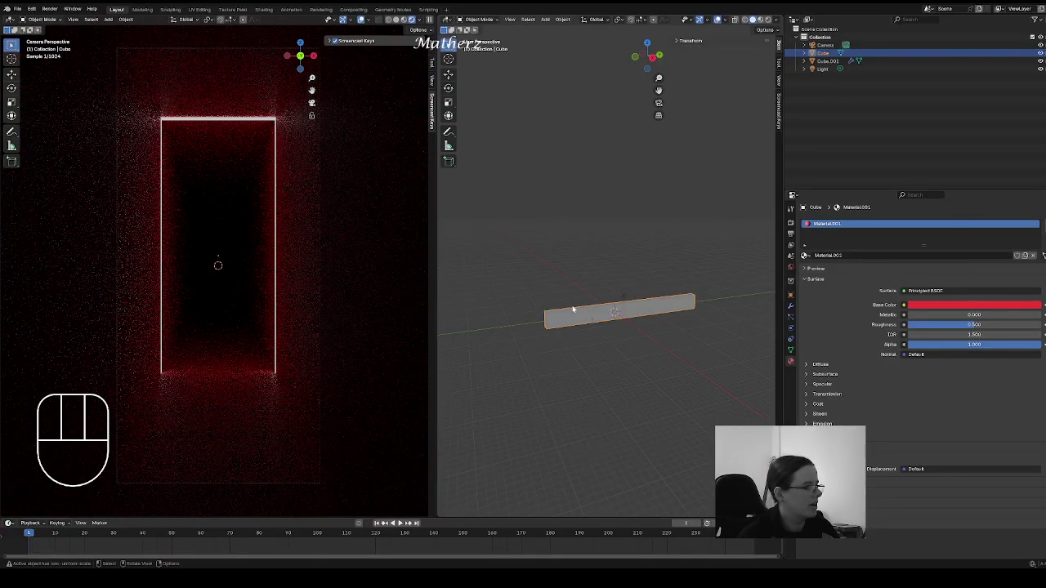
Step: Switch the perspective viewport to wireframe shading, select the light frame inside the corridor, and widen that viewport
{"action": "scroll", "coordinate": [613, 341], "scroll_direction": "up", "scroll_amount": 6}
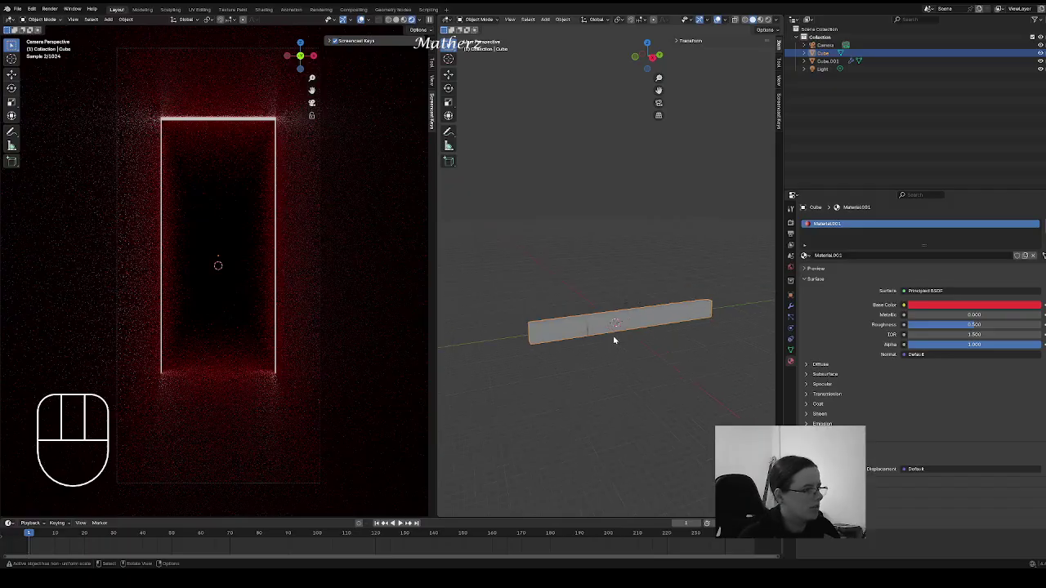
{"action": "middle_click_drag", "start_coordinate": [577, 454], "coordinate": [637, 286], "text": "shift"}
{"action": "left_click", "coordinate": [648, 275], "text": "shift"}
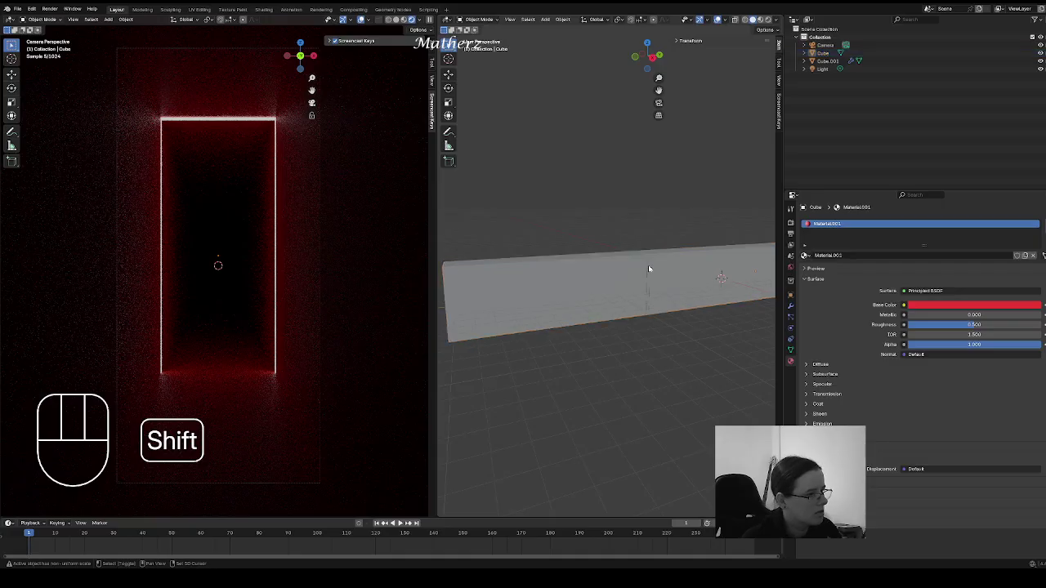
{"action": "left_click", "coordinate": [648, 265], "text": "shift"}
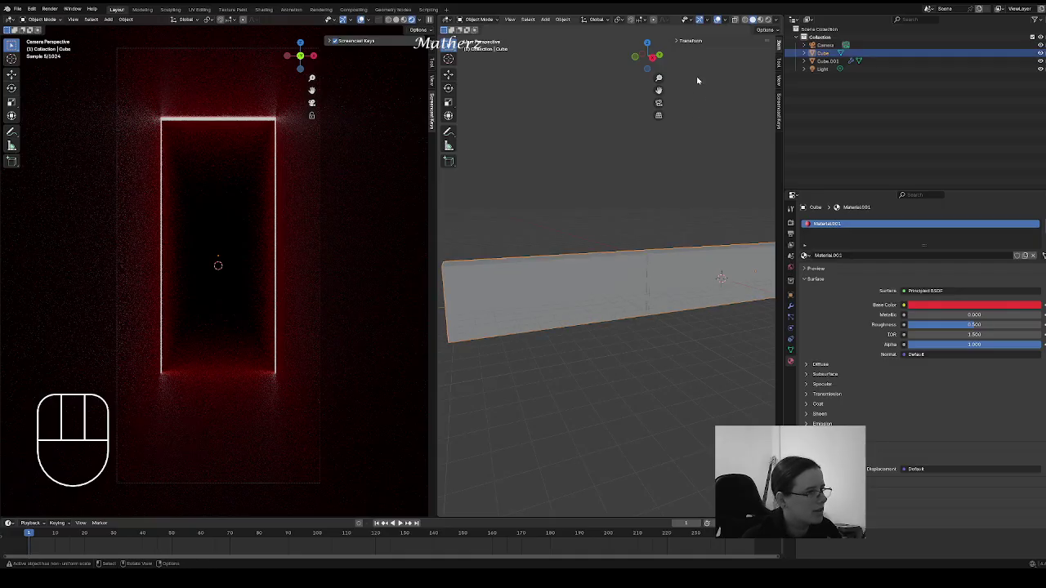
{"action": "left_click", "coordinate": [745, 22]}
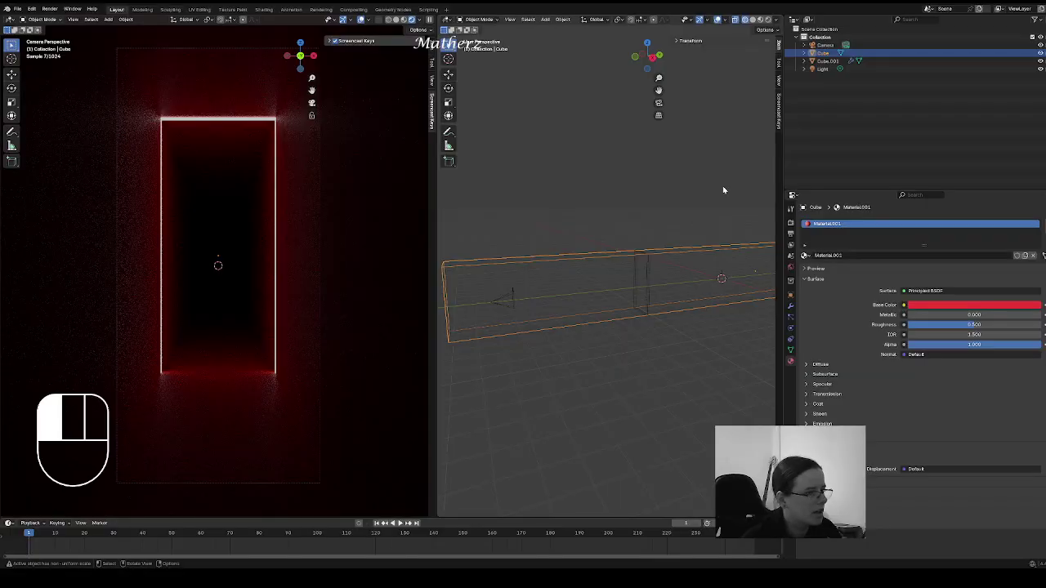
{"action": "left_click", "coordinate": [646, 273]}
{"action": "left_click_drag", "start_coordinate": [783, 157], "coordinate": [1045, 156]}
{"action": "middle_click_drag", "start_coordinate": [918, 330], "coordinate": [721, 381], "text": "shift"}
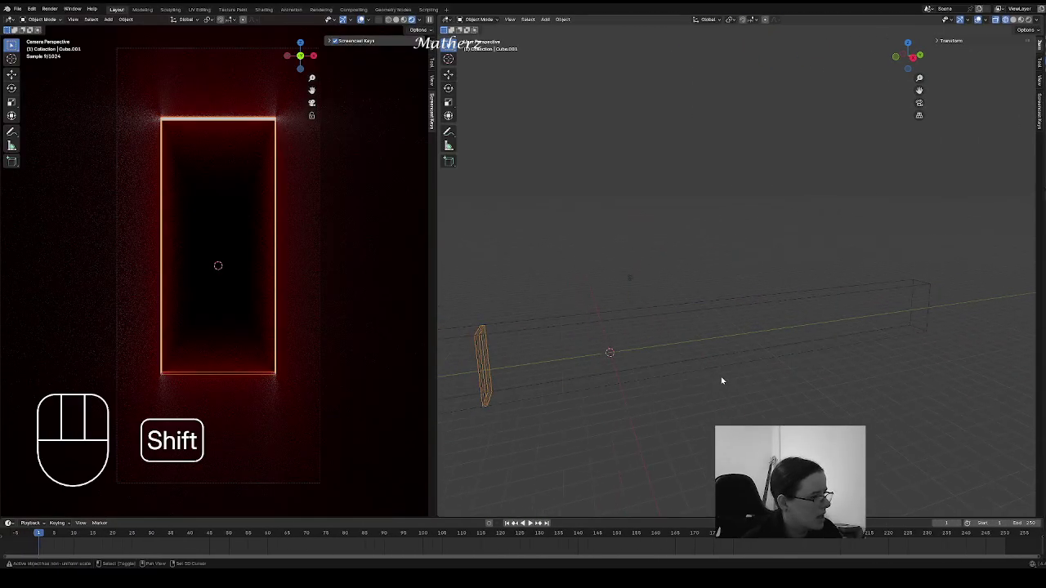
Step: Try two successive duplicates of the light frame at 1 m spacing along the Y axis, and undo them
{"action": "key", "text": "shift+d"}
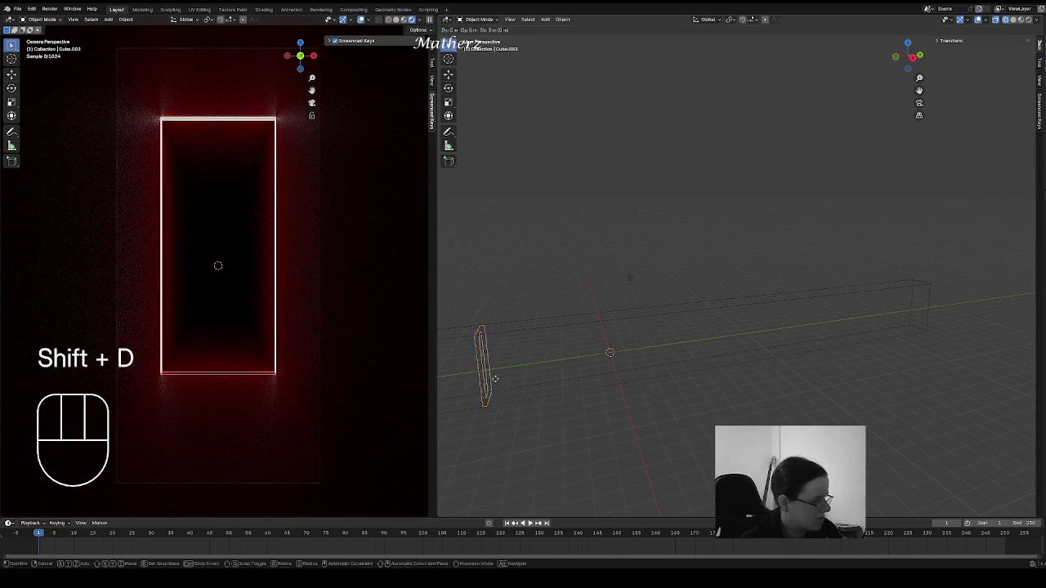
{"action": "middle_click_drag", "start_coordinate": [495, 381], "coordinate": [546, 374]}
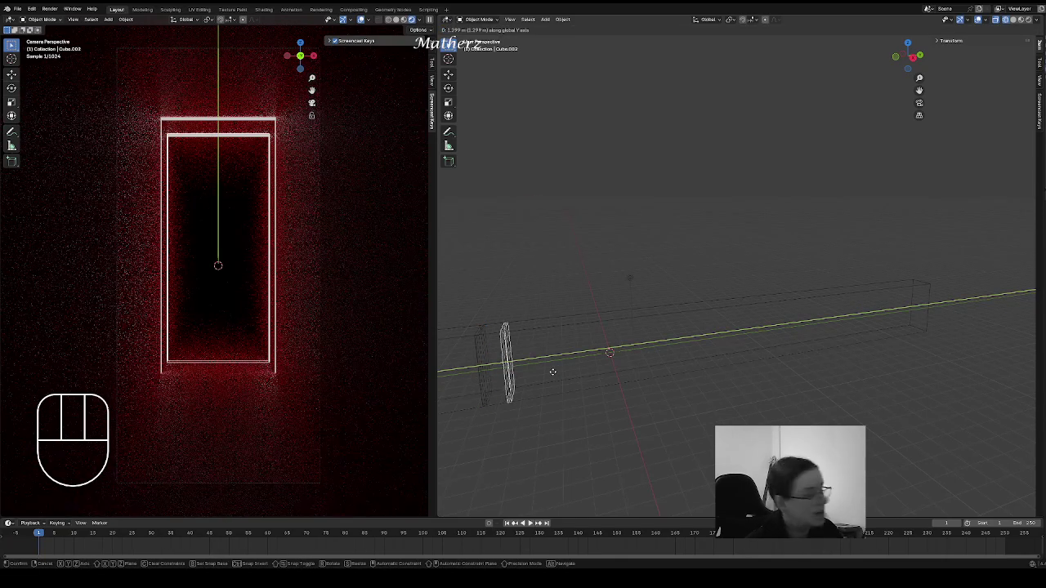
{"action": "key", "text": "KP_1"}
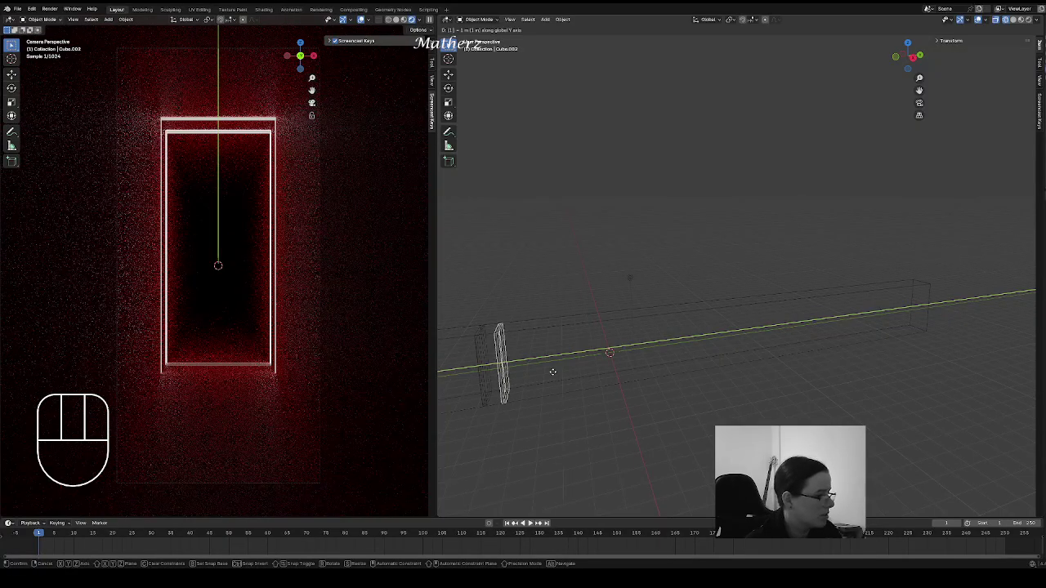
{"action": "key", "text": "Return"}
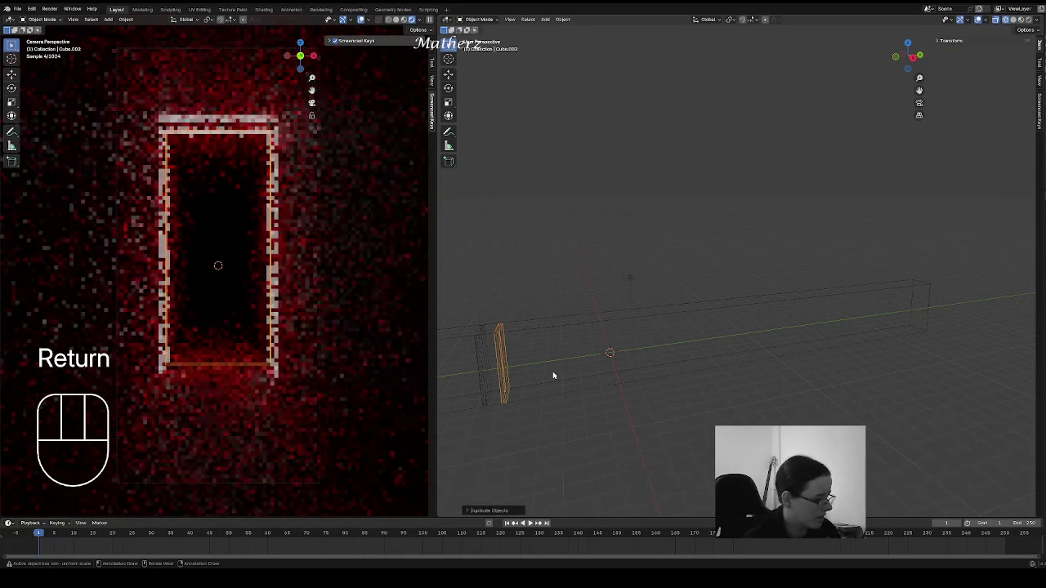
{"action": "key", "text": "shift+d"}
{"action": "middle_click_drag", "start_coordinate": [556, 373], "coordinate": [633, 362]}
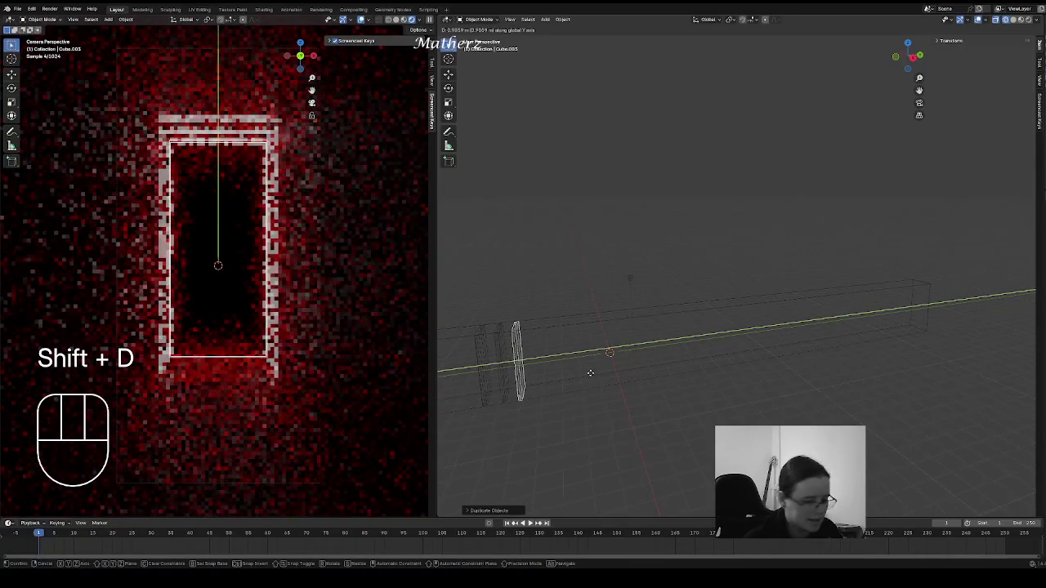
{"action": "key", "text": "KP_1"}
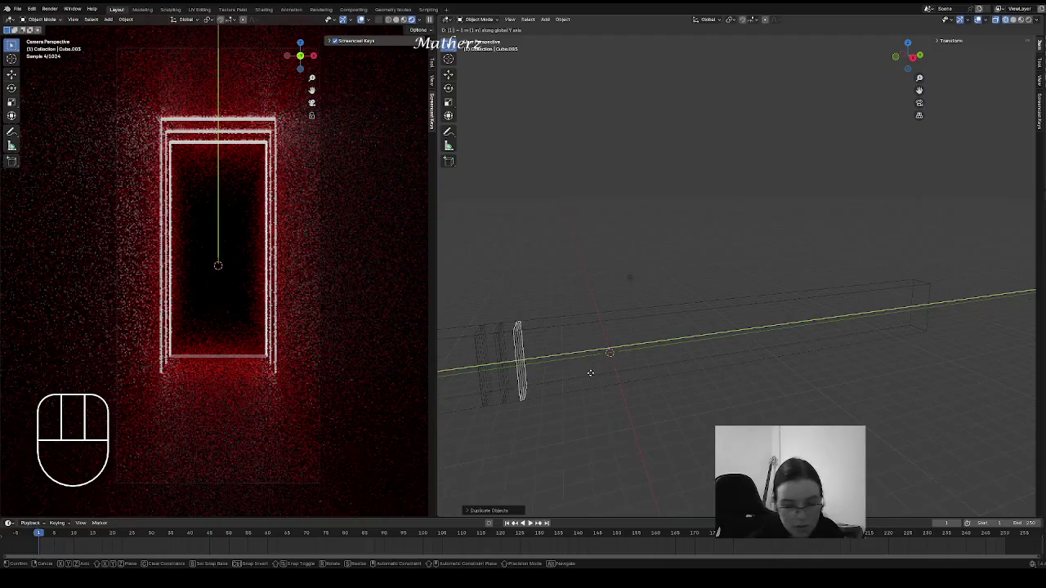
{"action": "left_click", "coordinate": [590, 373]}
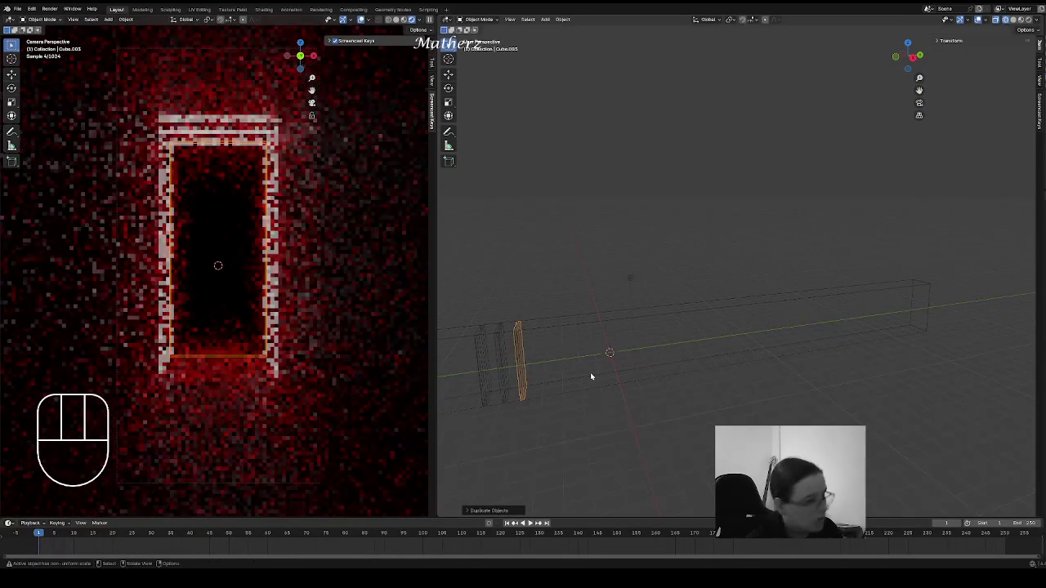
{"action": "key", "text": "ctrl"}
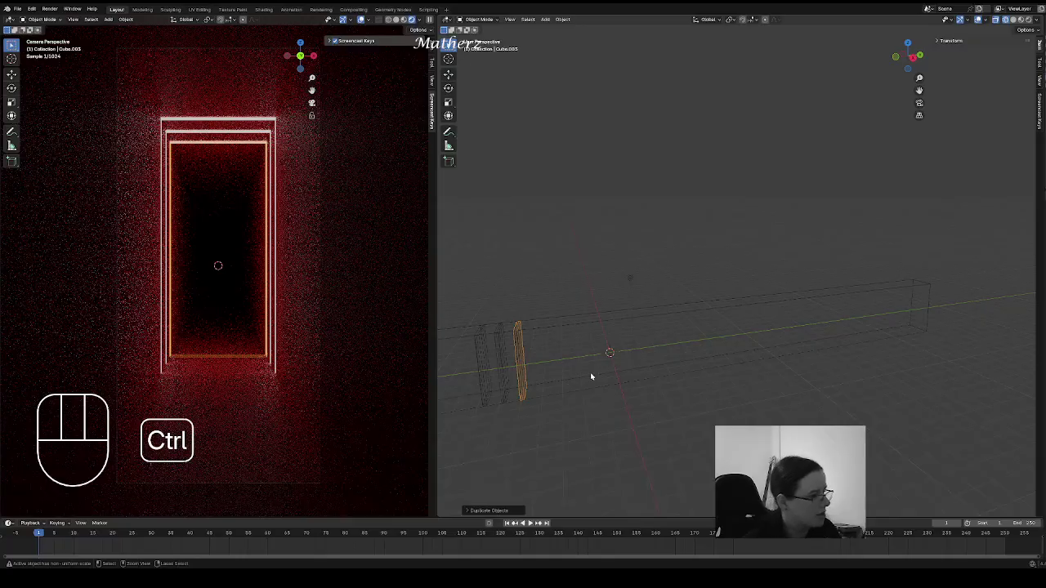
{"action": "key", "text": "ctrl+z"}
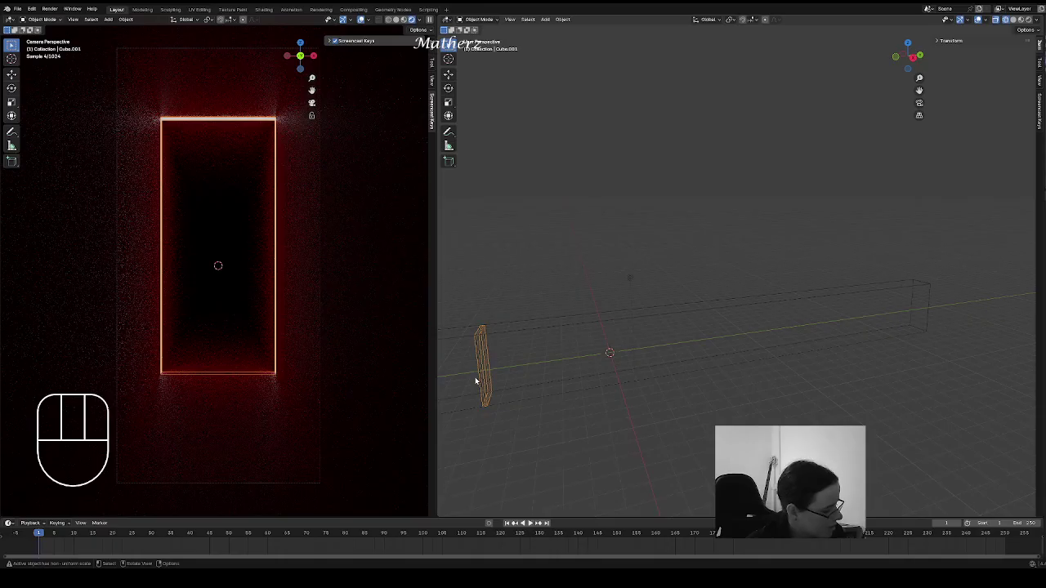
Step: Duplicate the original light frame and offset the copy 10 m along the Y axis, deeper into the corridor
{"action": "key", "text": "shift+d"}
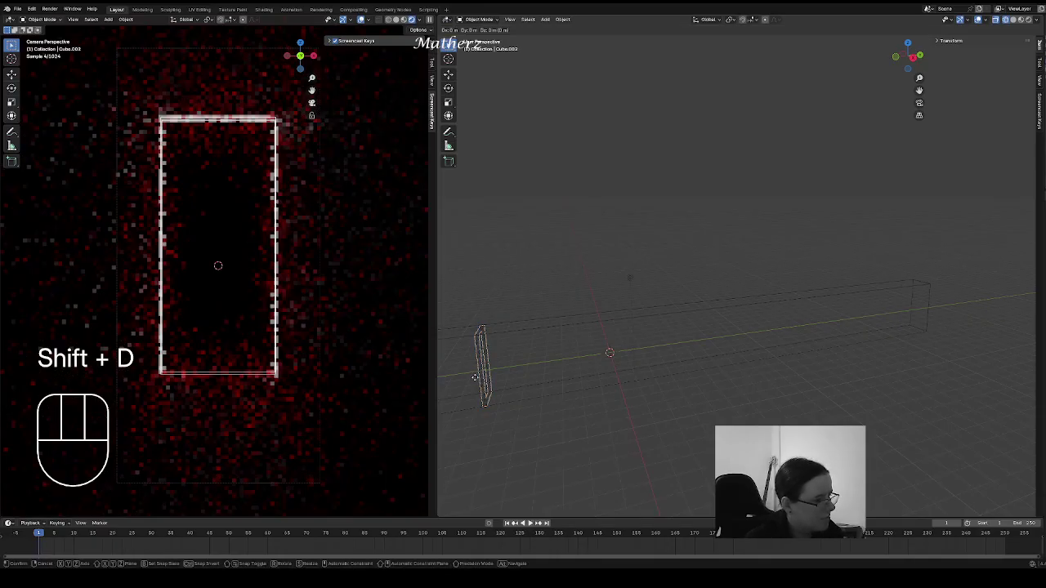
{"action": "key", "text": "y"}
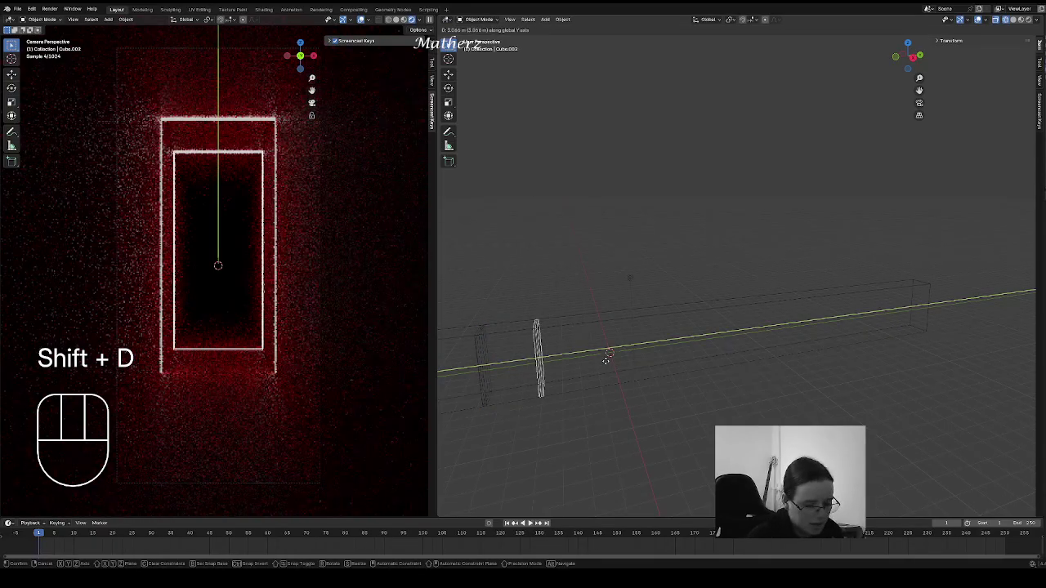
{"action": "key", "text": "KP_1"}
{"action": "key", "text": "KP_0"}
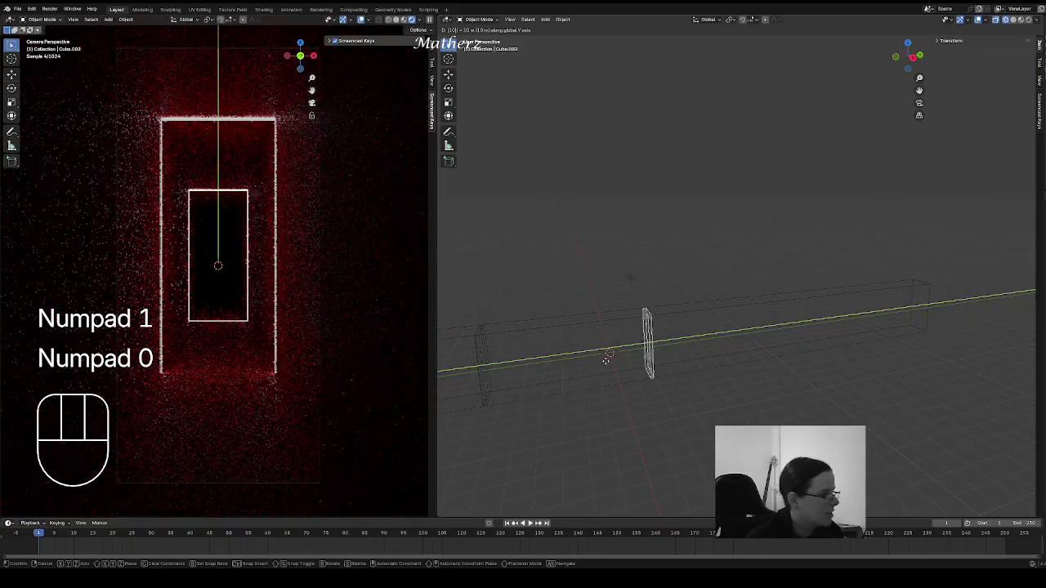
{"action": "left_click", "coordinate": [606, 360]}
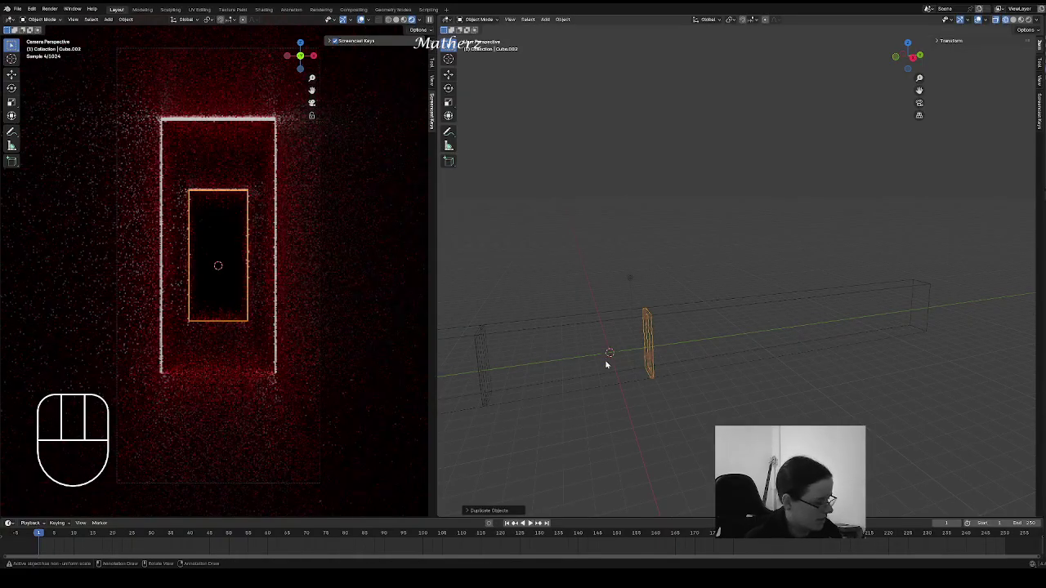
Step: Duplicate the second light frame and place this third frame another 10 m along the Y axis
{"action": "key", "text": "shift+d"}
{"action": "middle_click_drag", "start_coordinate": [606, 360], "coordinate": [731, 354]}
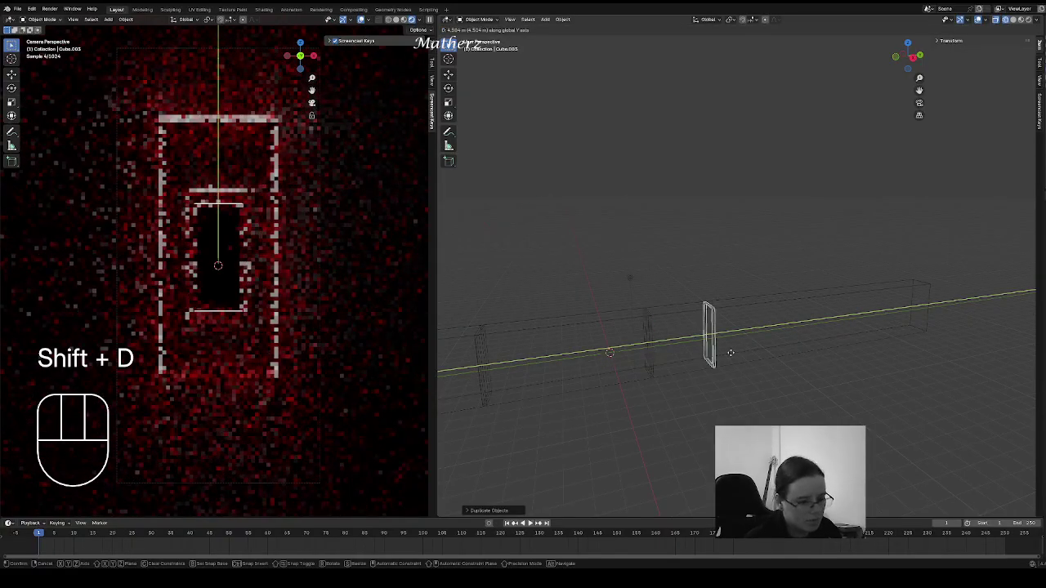
{"action": "key", "text": "KP_1"}
{"action": "key", "text": "KP_0"}
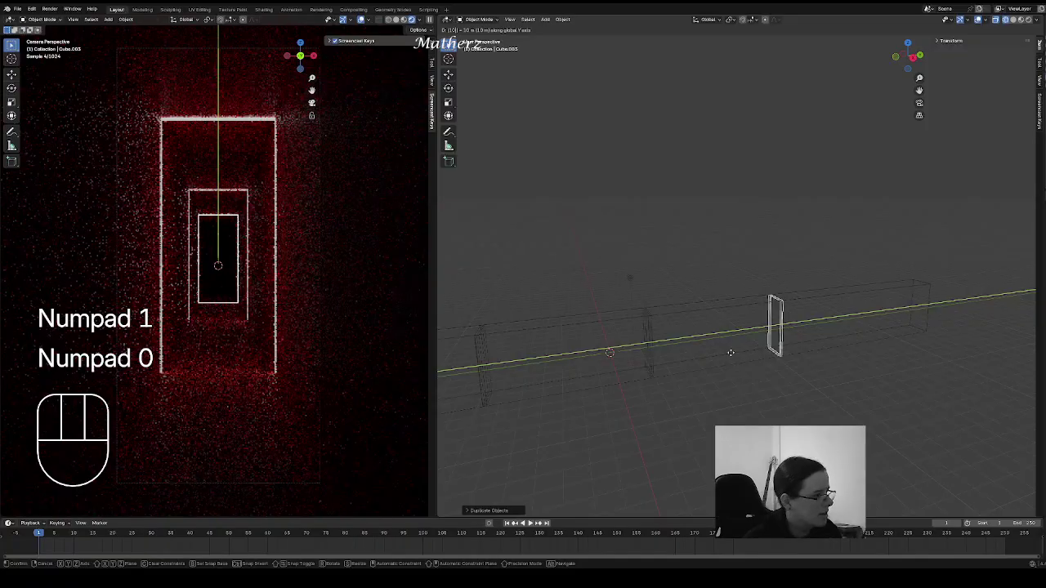
{"action": "left_click", "coordinate": [733, 357]}
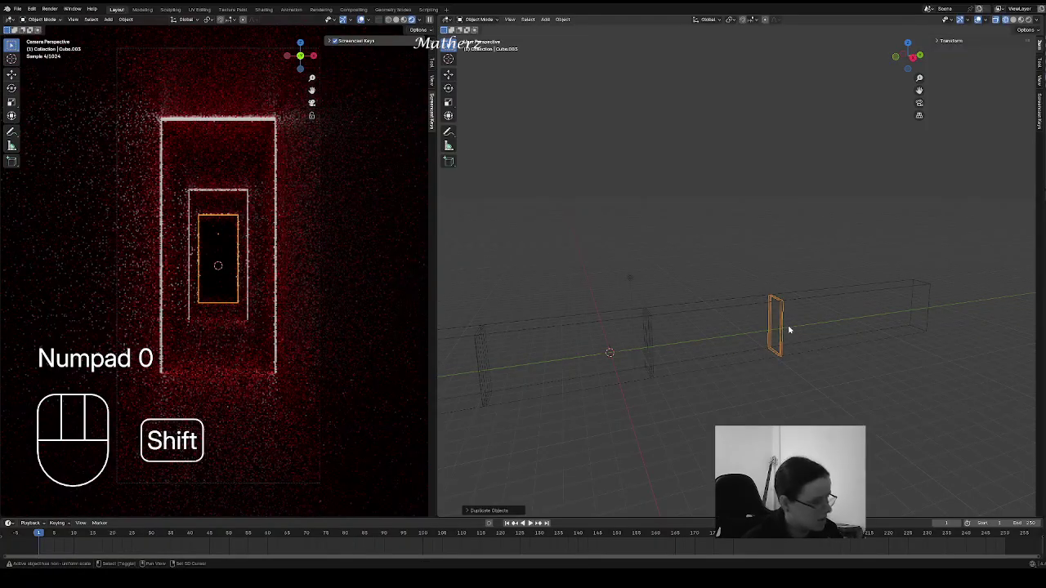
Step: Duplicate the third light frame 10 m further along the Y axis, adding a fourth frame near the corridor's far end
{"action": "key", "text": "shift+d"}
{"action": "middle_click_drag", "start_coordinate": [788, 328], "coordinate": [855, 317]}
{"action": "type", "text": "10"}
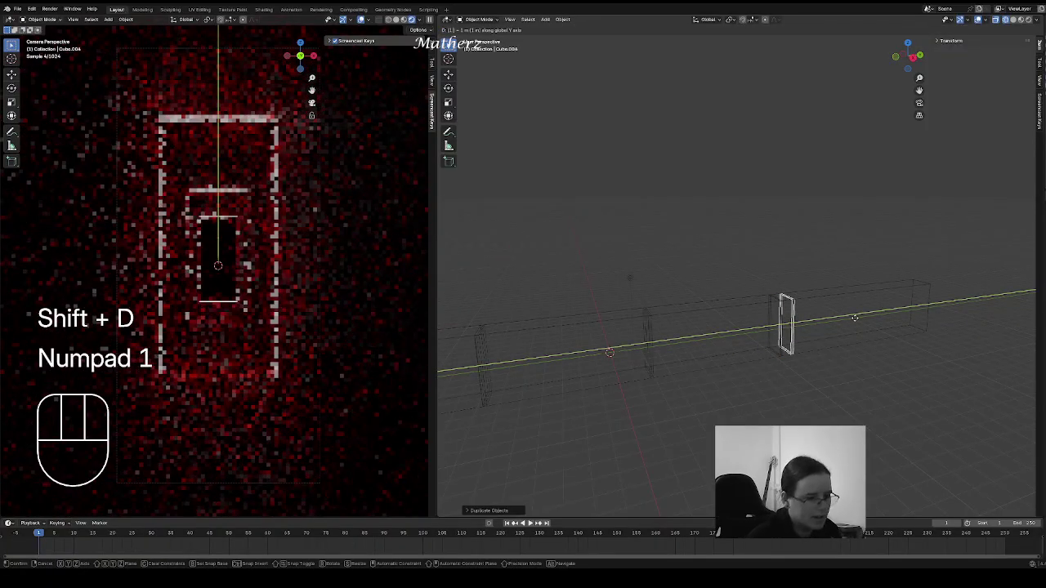
{"action": "left_click", "coordinate": [855, 318]}
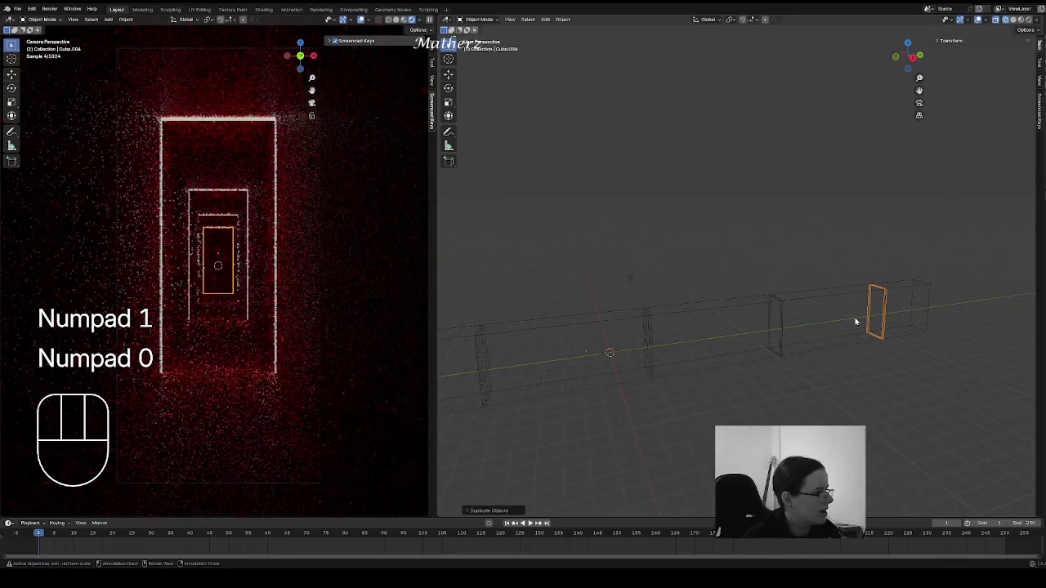
Step: Scale the corridor along the Y axis so it extends well beyond the farthest light frame
{"action": "left_click", "coordinate": [928, 286]}
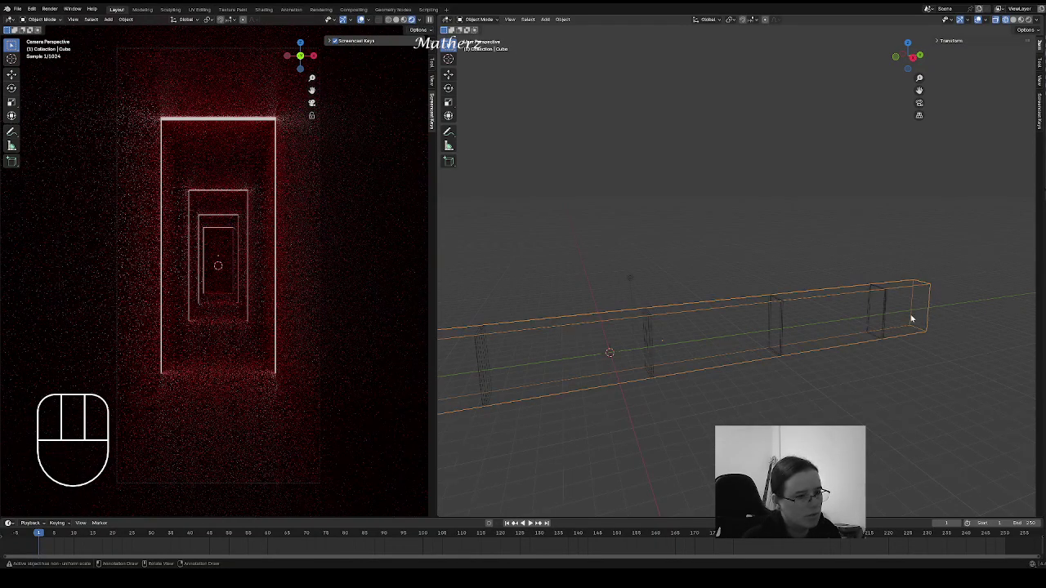
{"action": "key", "text": "s"}
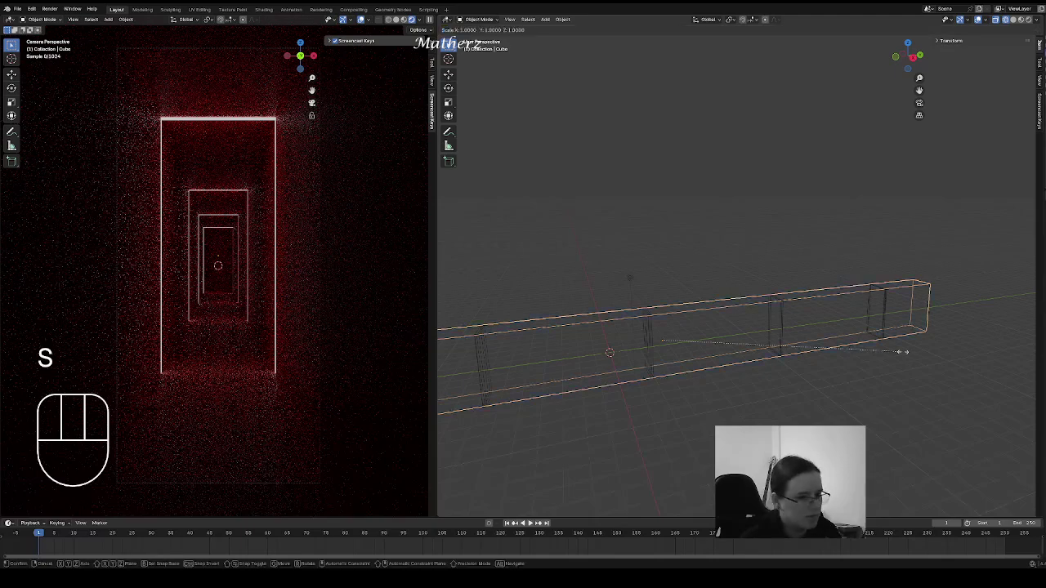
{"action": "middle_click_drag", "start_coordinate": [902, 356], "coordinate": [895, 335]}
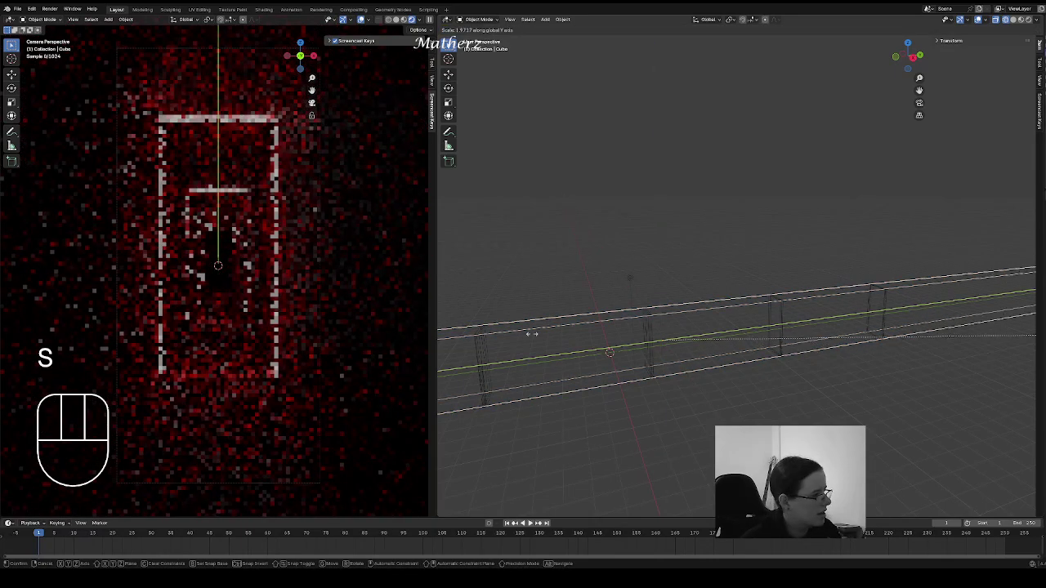
{"action": "left_click", "coordinate": [801, 372]}
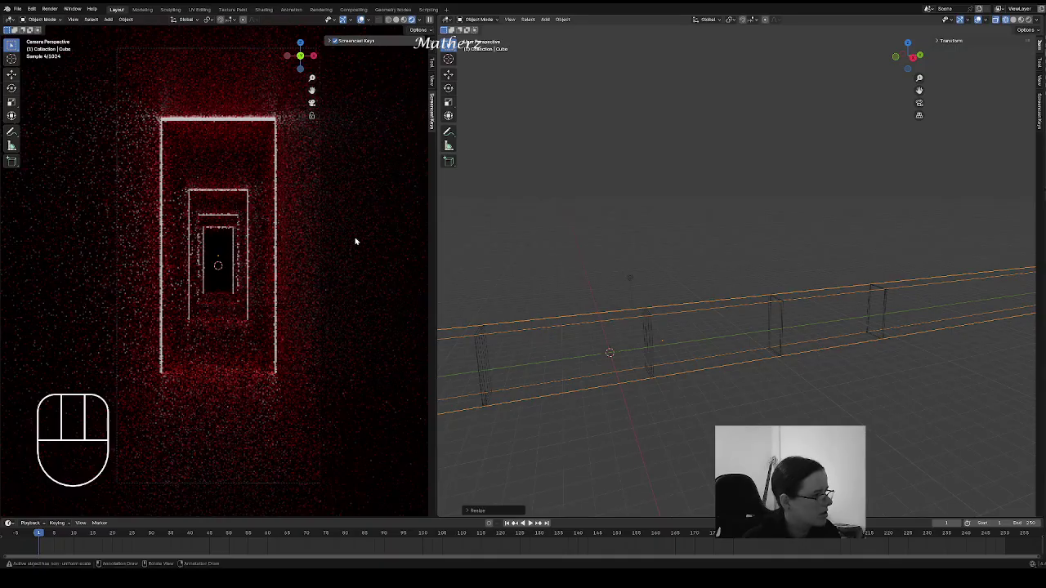
{"action": "scroll", "coordinate": [761, 359], "scroll_direction": "down", "scroll_amount": 5}
{"action": "scroll", "coordinate": [762, 361], "scroll_direction": "down", "scroll_amount": 4}
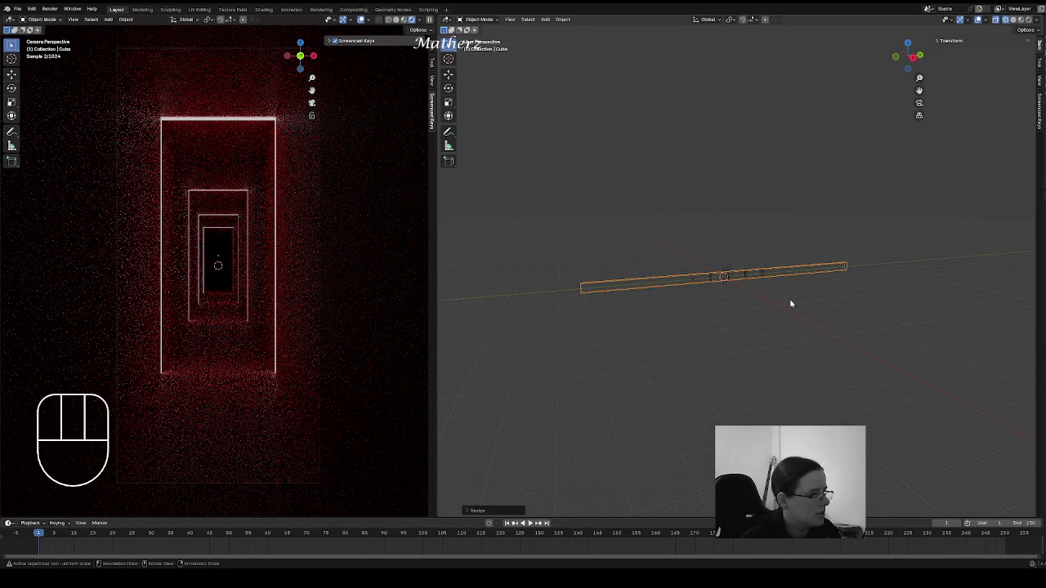
{"action": "scroll", "coordinate": [778, 287], "scroll_direction": "up", "scroll_amount": 5}
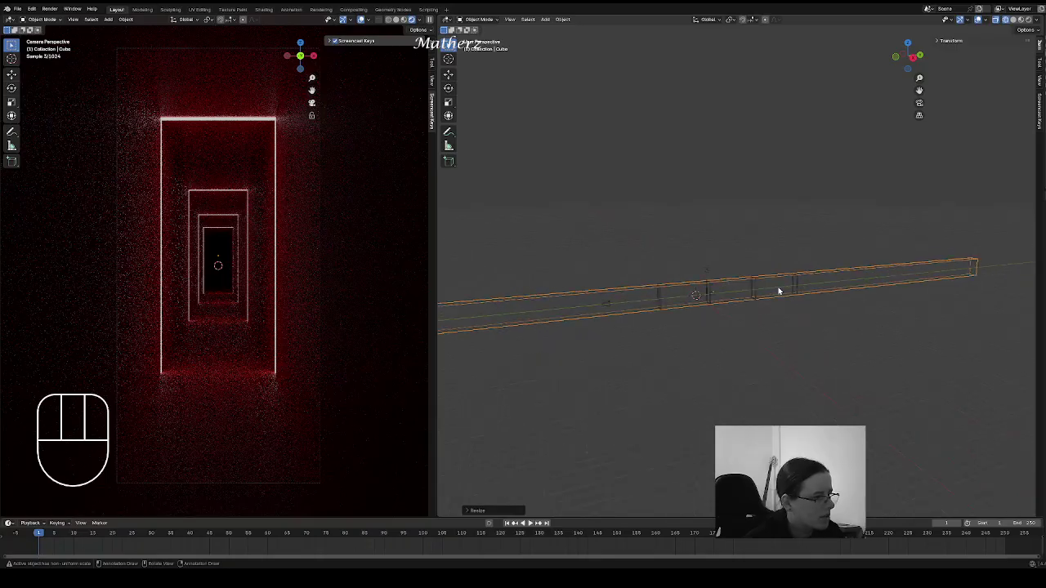
Step: Move the stretched corridor along the Y axis so its near end sits just behind the camera
{"action": "key", "text": "g"}
{"action": "middle_click", "coordinate": [899, 280]}
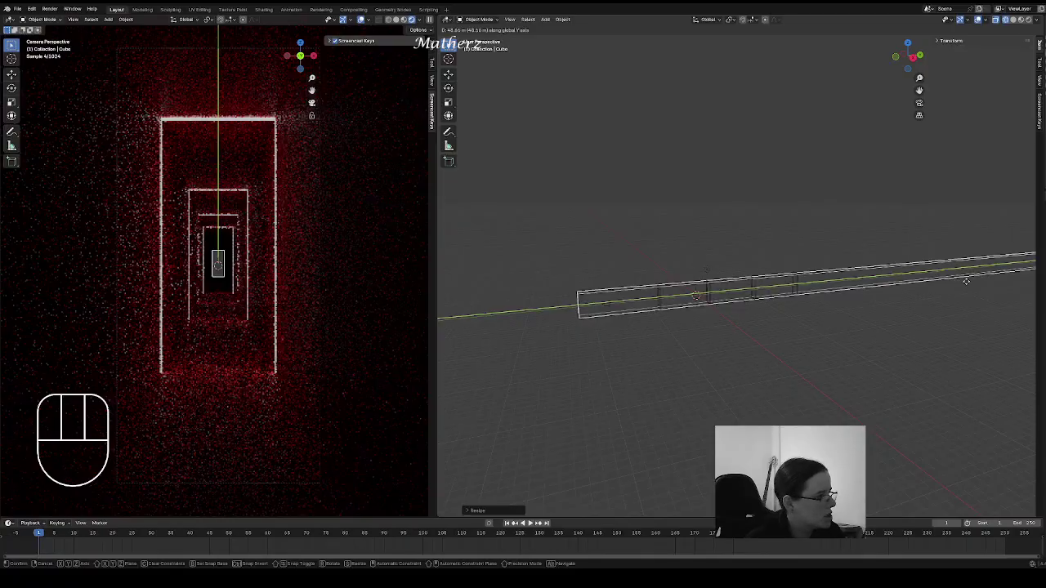
{"action": "left_click", "coordinate": [966, 281]}
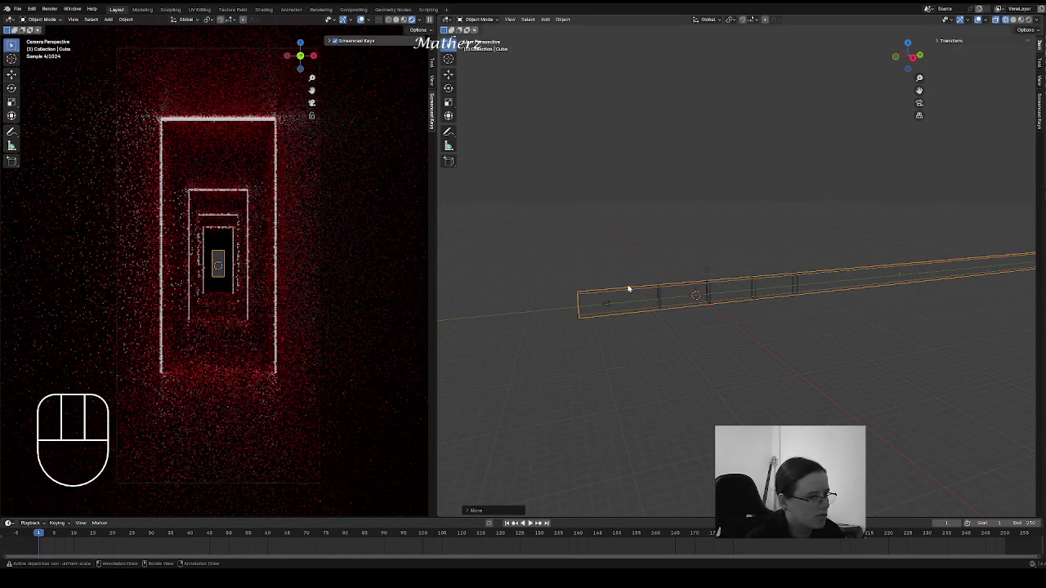
Step: Duplicate the light frame nearest the camera and offset the copy -10 m along the Y axis, toward the corridor's near end
{"action": "scroll", "coordinate": [660, 315], "scroll_direction": "up", "scroll_amount": 5}
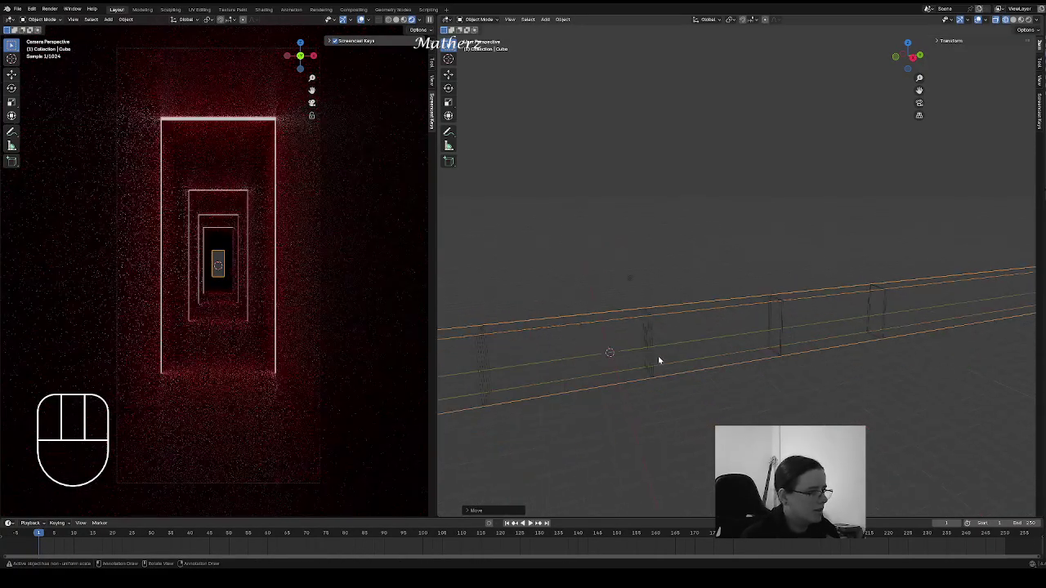
{"action": "middle_click_drag", "start_coordinate": [637, 341], "coordinate": [654, 306], "text": "shift"}
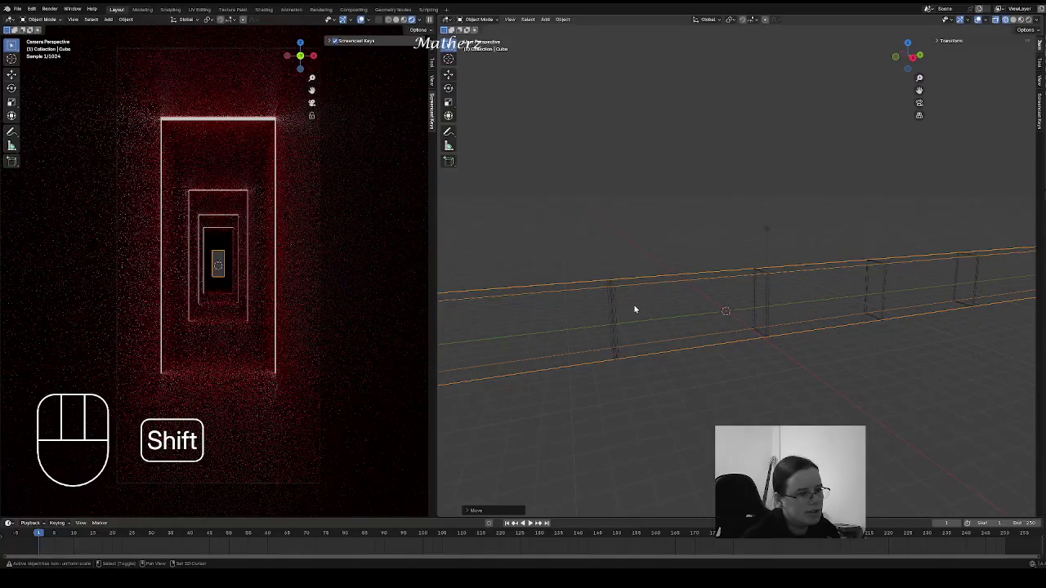
{"action": "left_click", "coordinate": [613, 300], "text": "shift"}
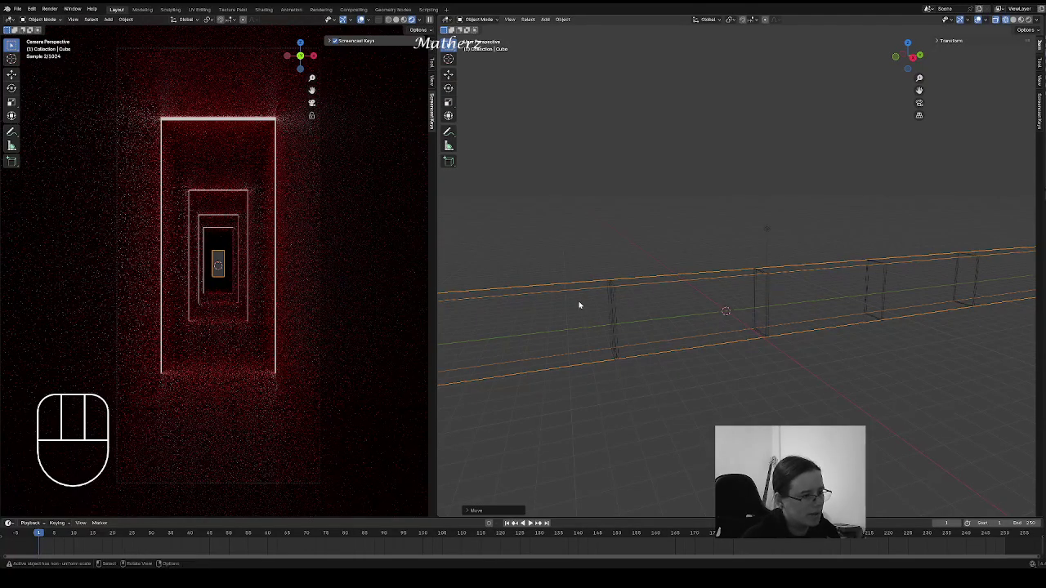
{"action": "left_click", "coordinate": [614, 317]}
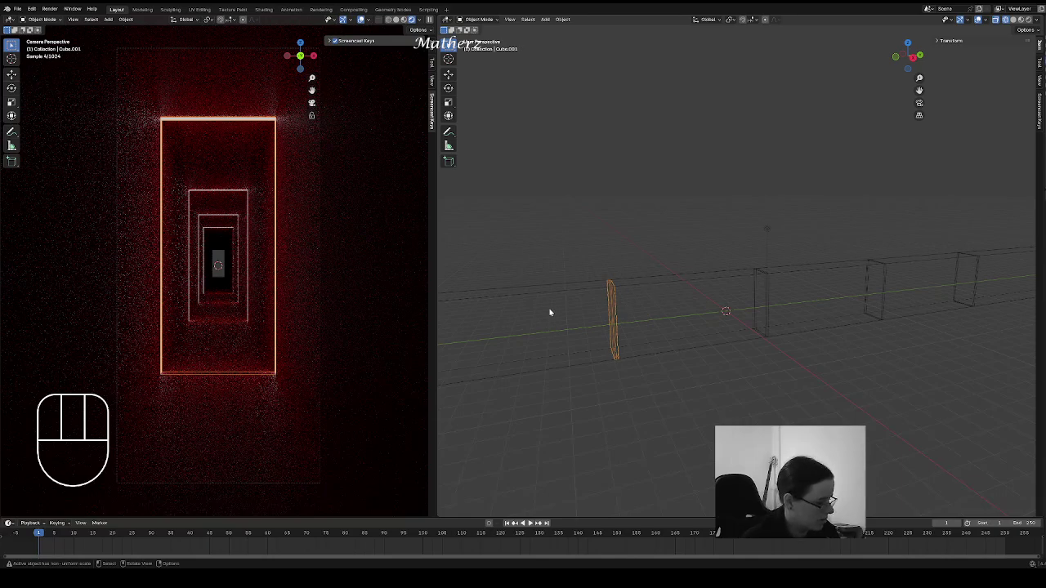
{"action": "key", "text": "shift"}
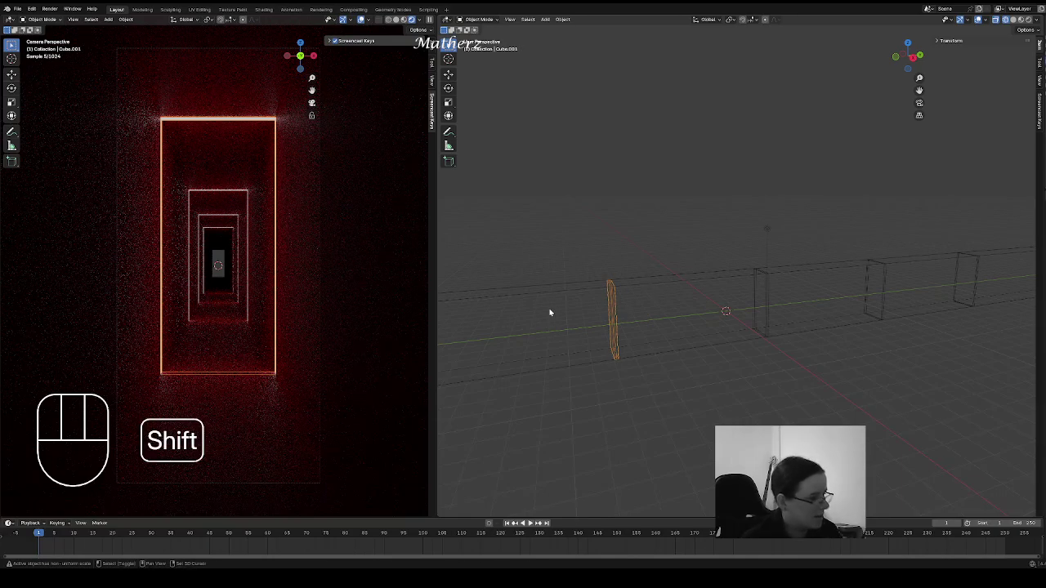
{"action": "key", "text": "shift+d"}
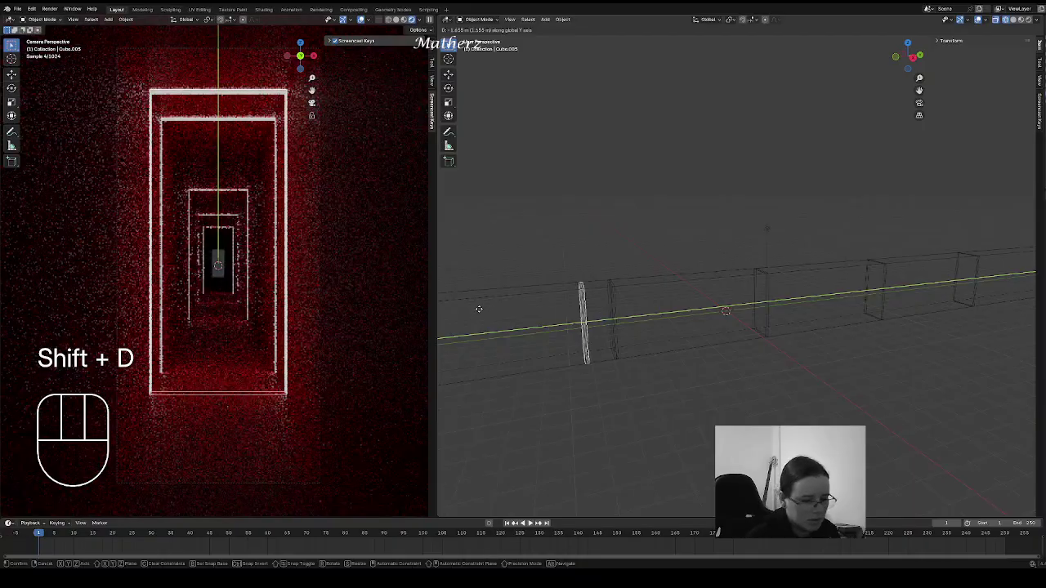
{"action": "key", "text": "KP_Subtract"}
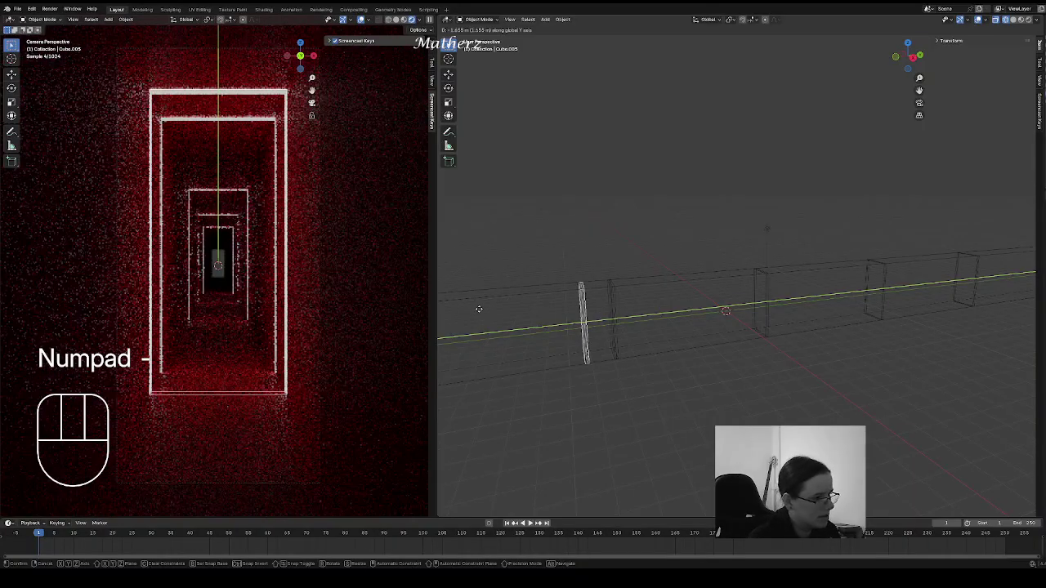
{"action": "key", "text": "KP_1"}
{"action": "key", "text": "KP_0"}
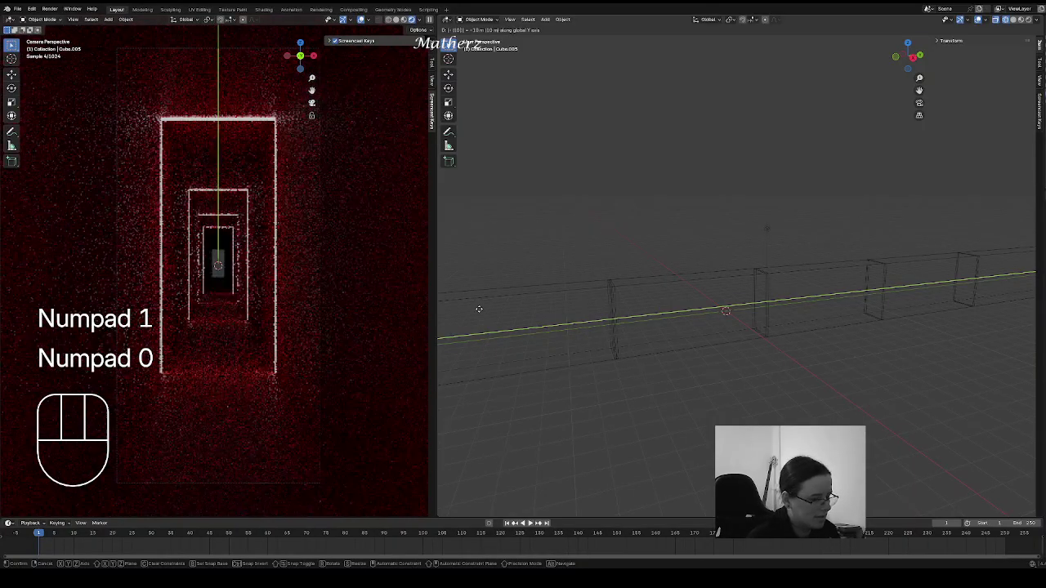
{"action": "key", "text": "Return"}
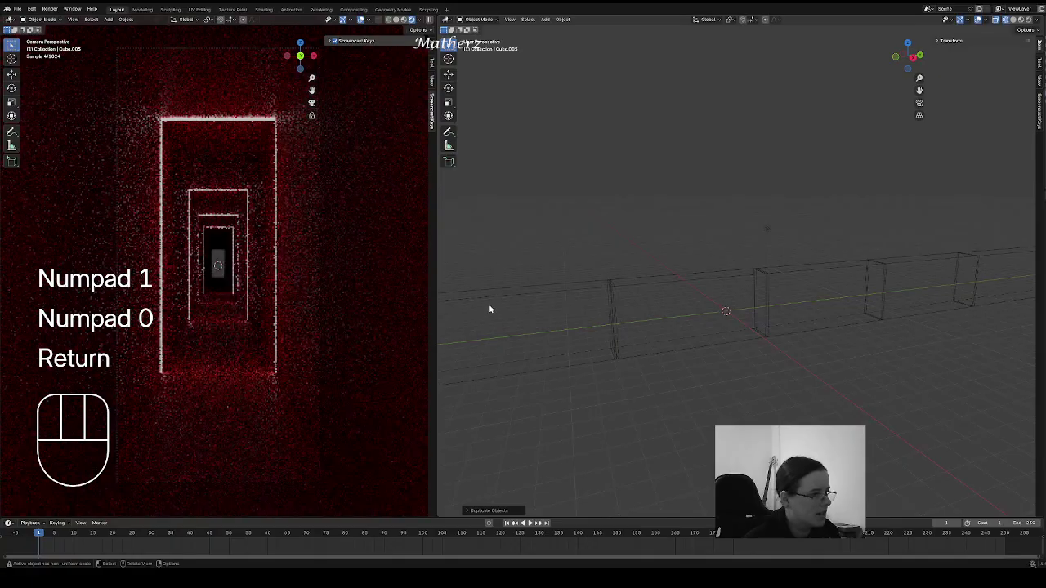
{"action": "middle_click_drag", "start_coordinate": [691, 335], "coordinate": [683, 316]}
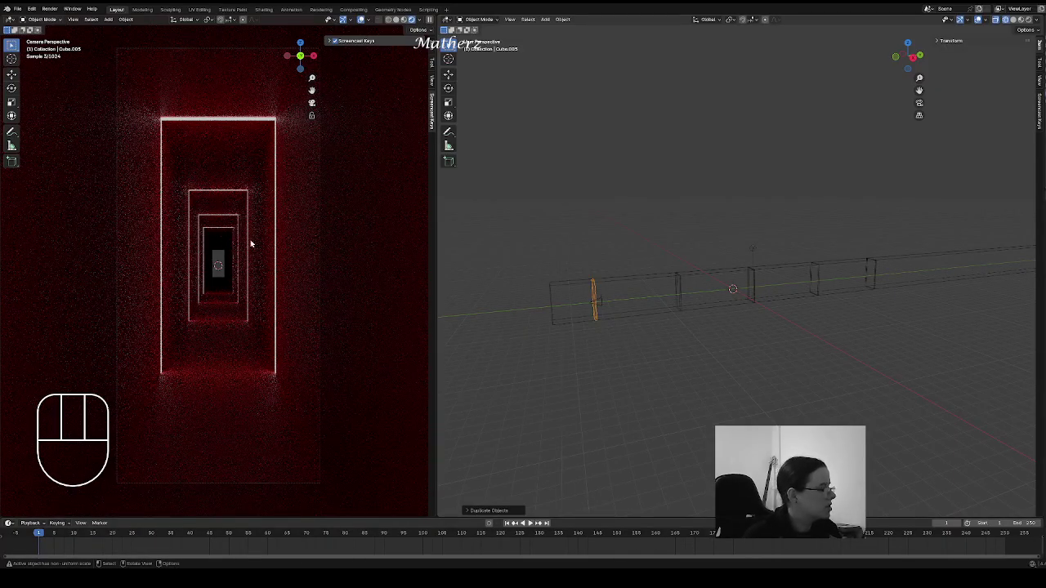
Step: Raise the camera's Clip End well beyond 100 m so the corridor's far end is rendered
{"action": "scroll", "coordinate": [238, 246], "scroll_direction": "up", "scroll_amount": 5}
{"action": "scroll", "coordinate": [231, 263], "scroll_direction": "up", "scroll_amount": 4}
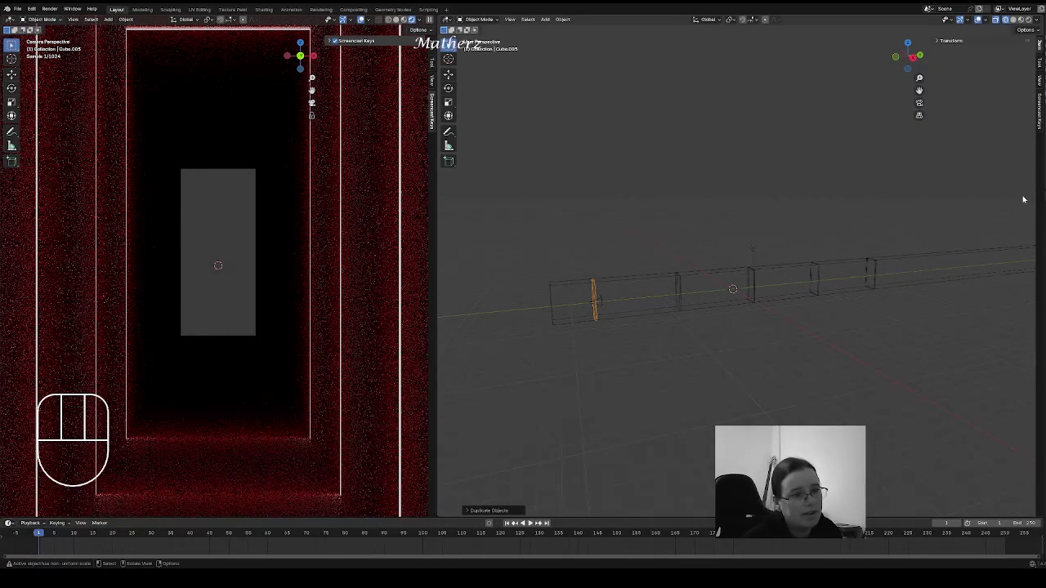
{"action": "left_click_drag", "start_coordinate": [1041, 175], "coordinate": [828, 151]}
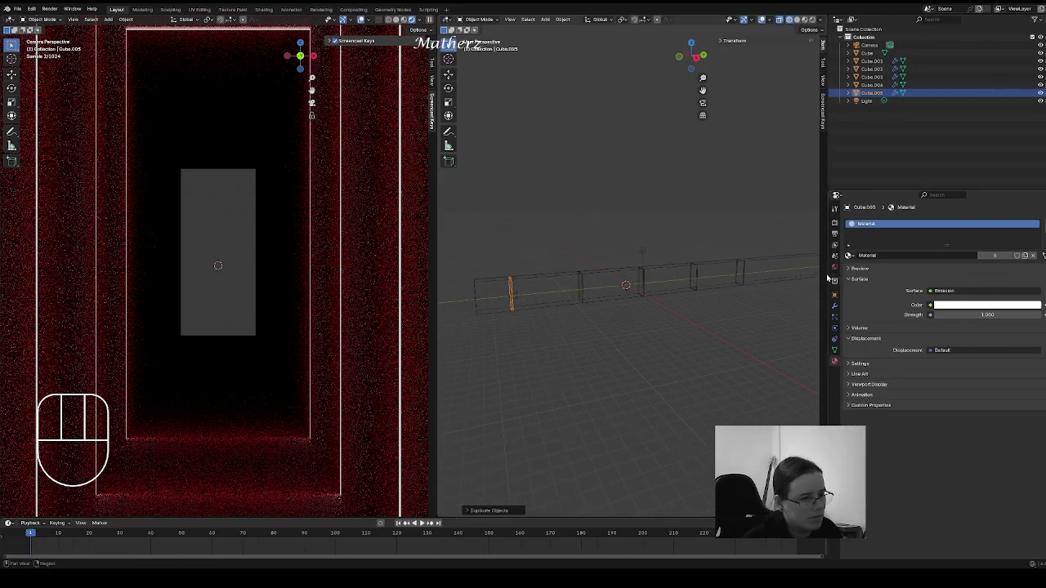
{"action": "left_click", "coordinate": [835, 228]}
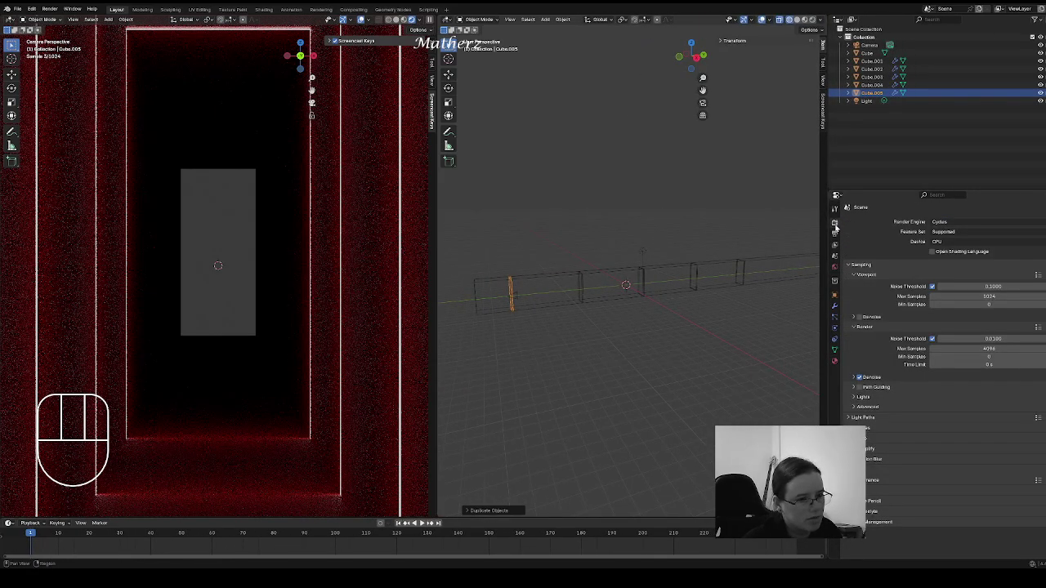
{"action": "left_click", "coordinate": [835, 305]}
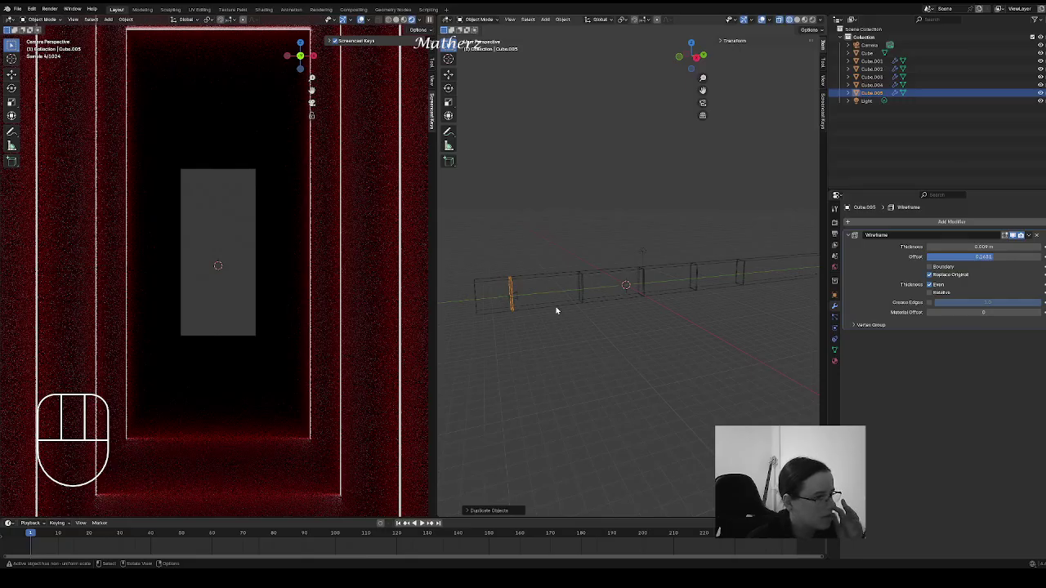
{"action": "left_click", "coordinate": [517, 296]}
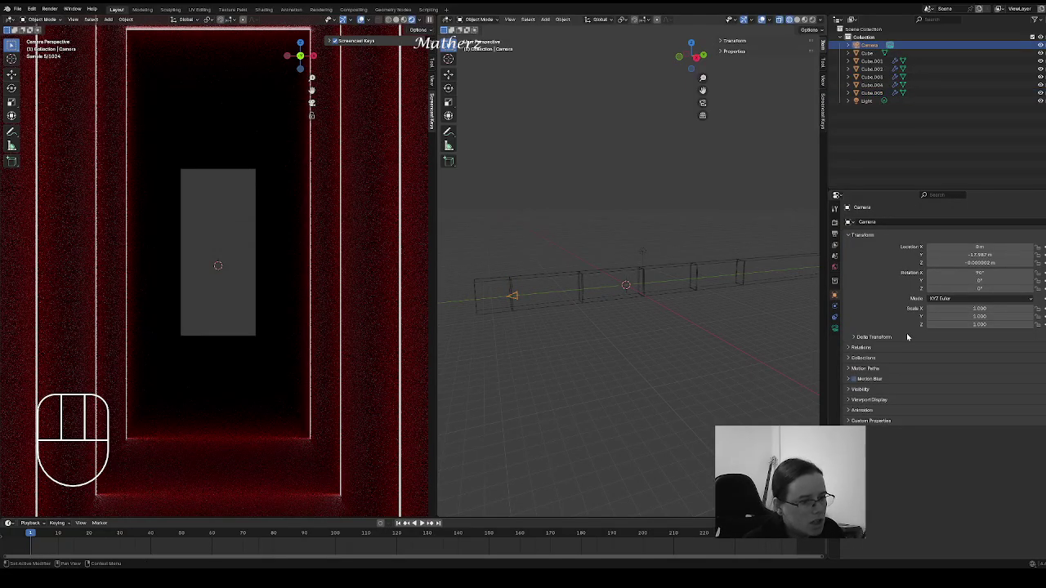
{"action": "left_click", "coordinate": [835, 328]}
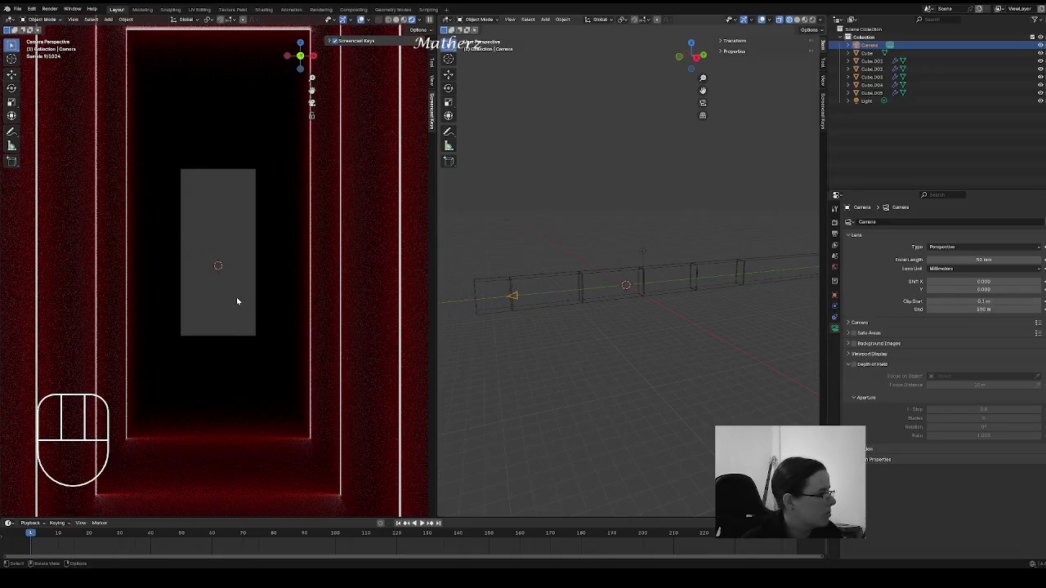
{"action": "scroll", "coordinate": [630, 274], "scroll_direction": "down", "scroll_amount": 4}
{"action": "scroll", "coordinate": [243, 303], "scroll_direction": "down", "scroll_amount": 5}
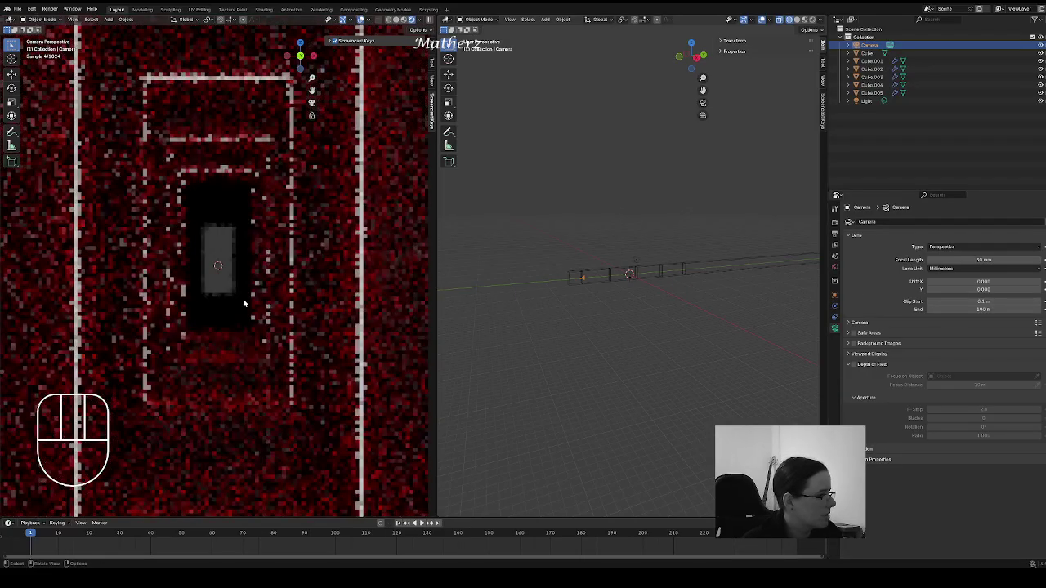
{"action": "scroll", "coordinate": [244, 304], "scroll_direction": "up", "scroll_amount": 2}
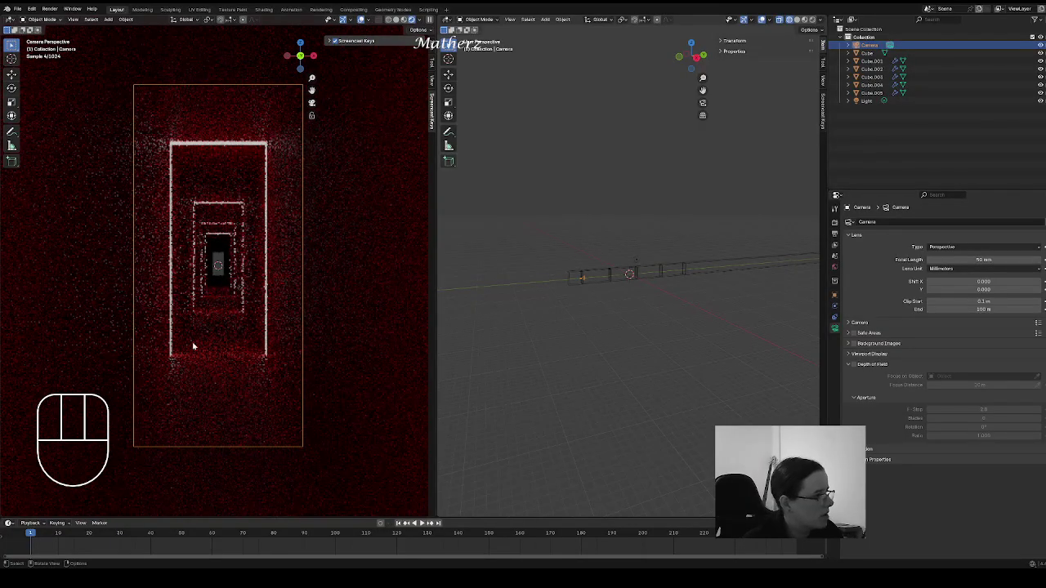
{"action": "mouse_move", "coordinate": [1002, 310]}
{"action": "left_mouse_down"}
{"action": "mouse_move", "coordinate": [971, 309]}
{"action": "mouse_move", "coordinate": [1006, 309]}
{"action": "left_mouse_up"}
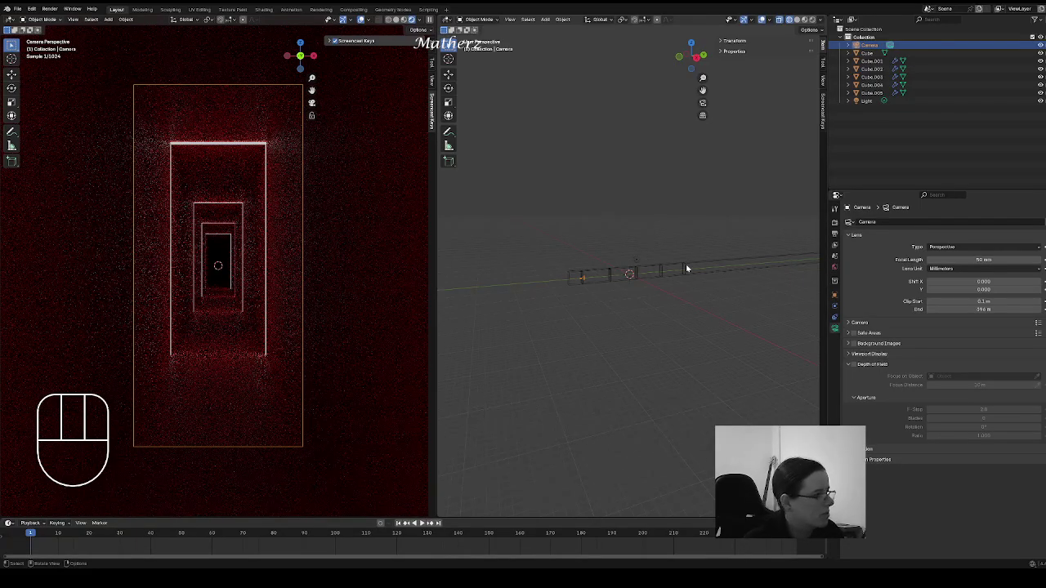
Step: Duplicate the farthest light frame together with the selected camera and offset the copies 10 m along the Y axis
{"action": "left_click_drag", "start_coordinate": [826, 171], "coordinate": [963, 169]}
{"action": "scroll", "coordinate": [756, 341], "scroll_direction": "up", "scroll_amount": 5}
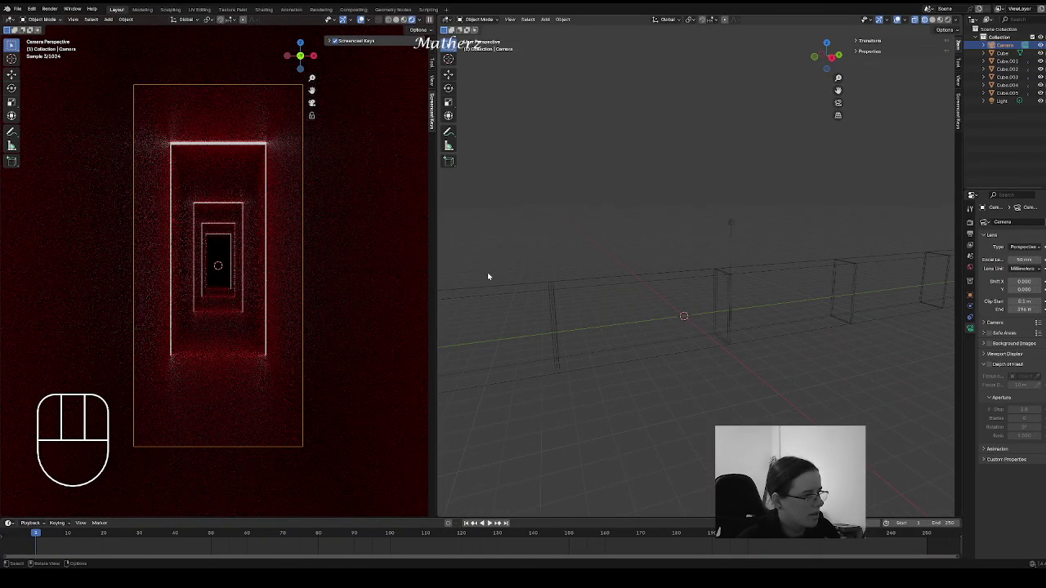
{"action": "middle_click_drag", "start_coordinate": [847, 260], "coordinate": [794, 226], "text": "shift"}
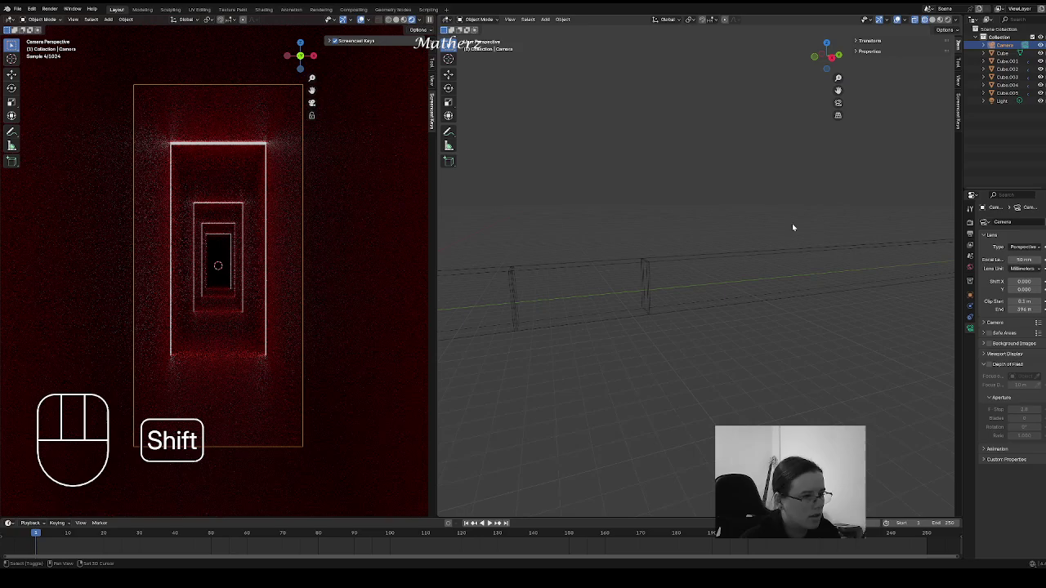
{"action": "left_click", "coordinate": [648, 280]}
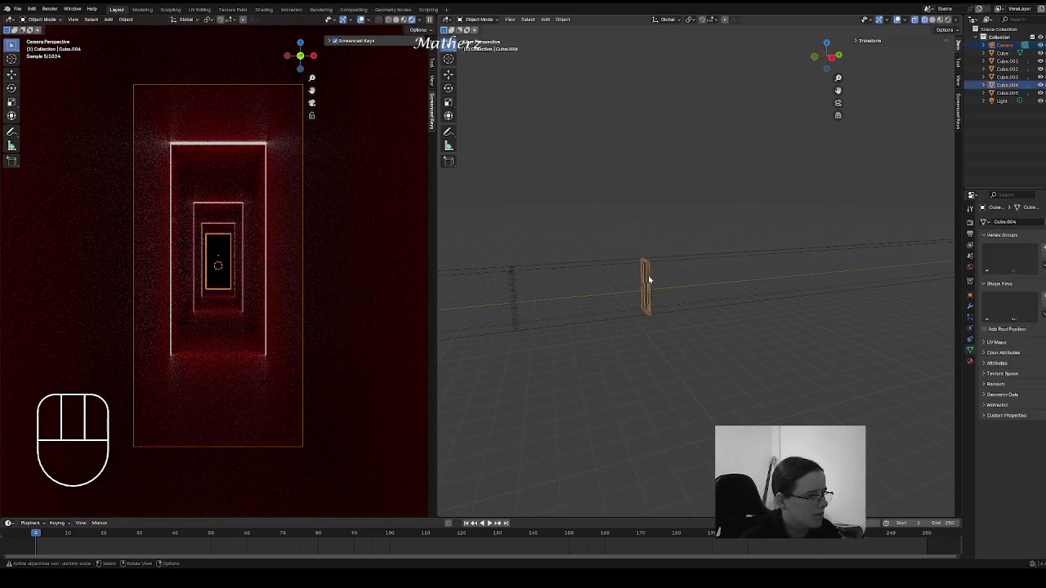
{"action": "key", "text": "shift+d"}
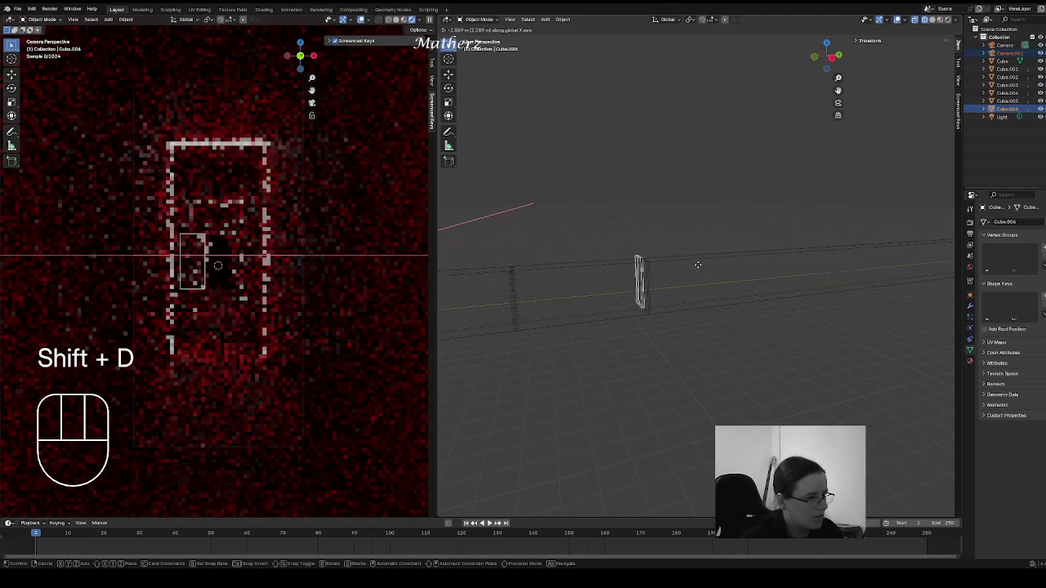
{"action": "middle_click_drag", "start_coordinate": [693, 270], "coordinate": [754, 291]}
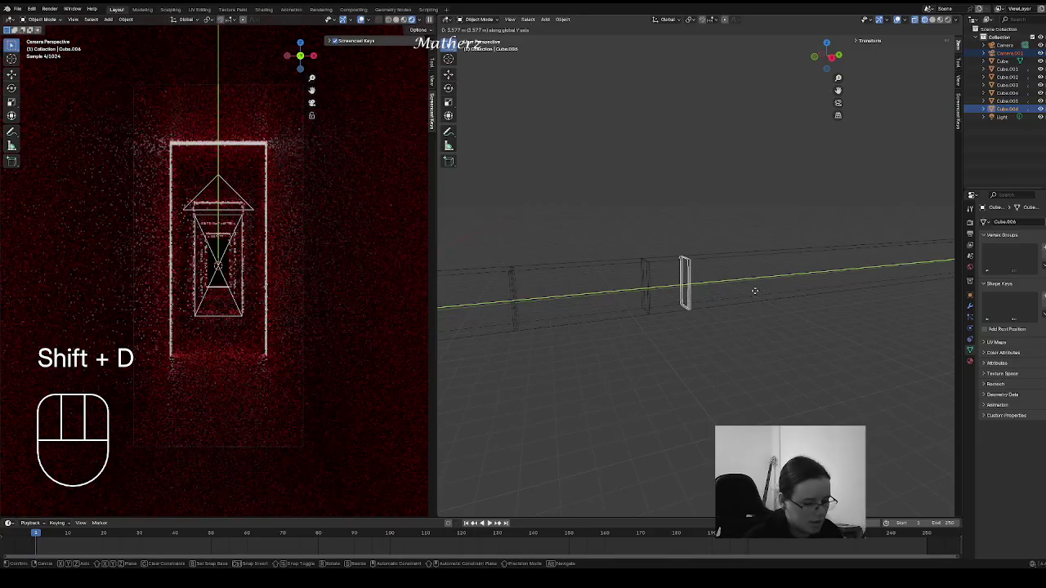
{"action": "key", "text": "KP_1"}
{"action": "key", "text": "KP_0"}
{"action": "key", "text": "Return"}
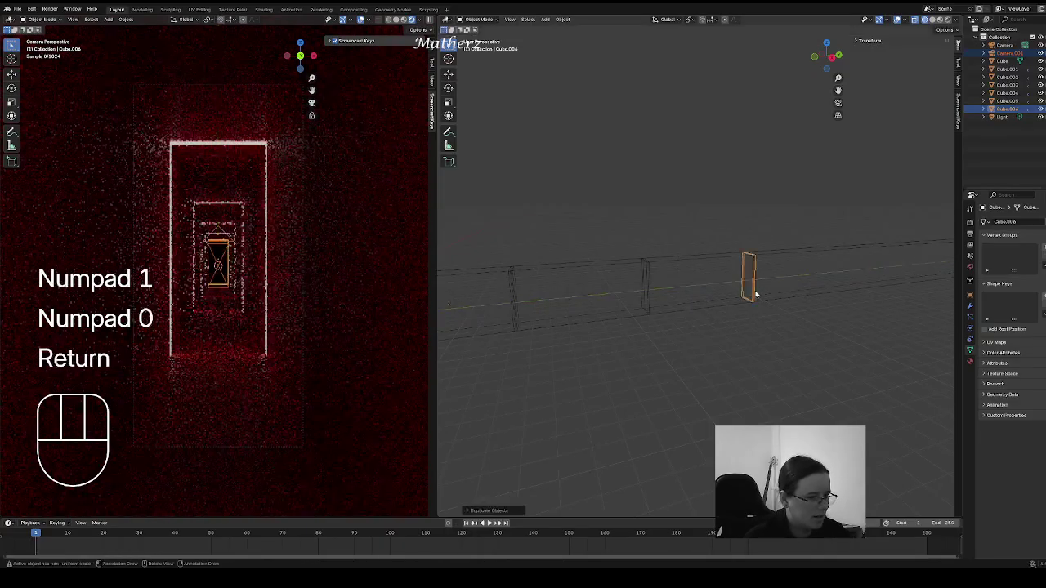
Step: Add the previous light frame to the selection and duplicate the selected objects 20 m along the Y axis, continuing the even spacing
{"action": "left_click", "coordinate": [647, 274], "text": "shift"}
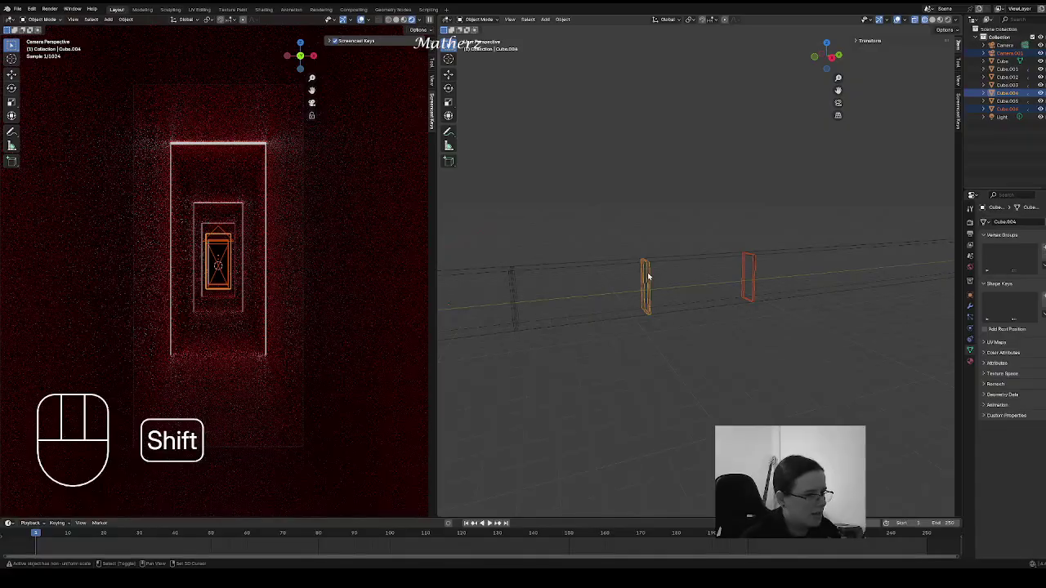
{"action": "key", "text": "shift+d"}
{"action": "middle_click", "coordinate": [678, 276]}
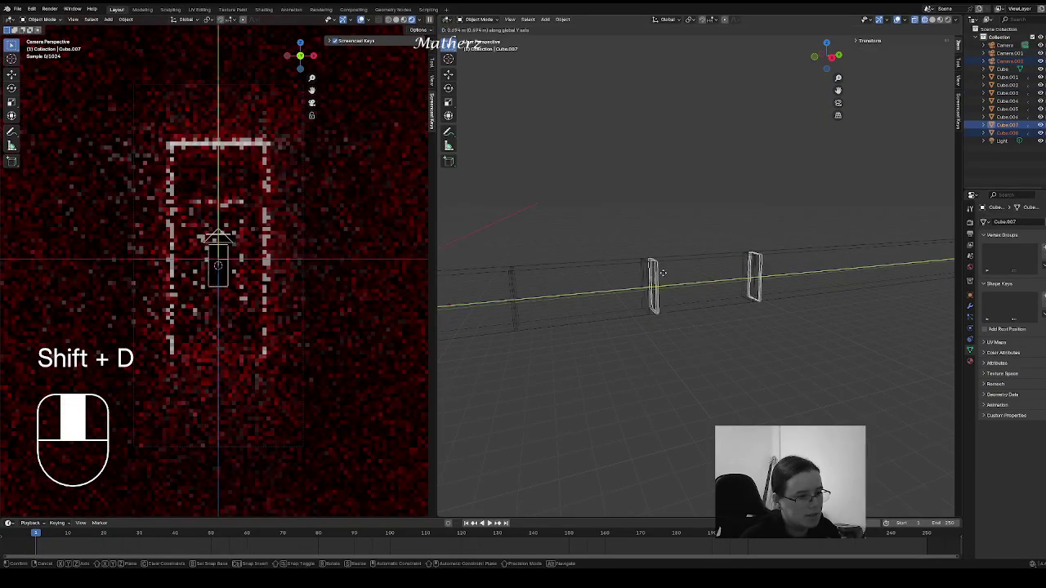
{"action": "key", "text": "KP_3"}
{"action": "key", "text": "KP_0"}
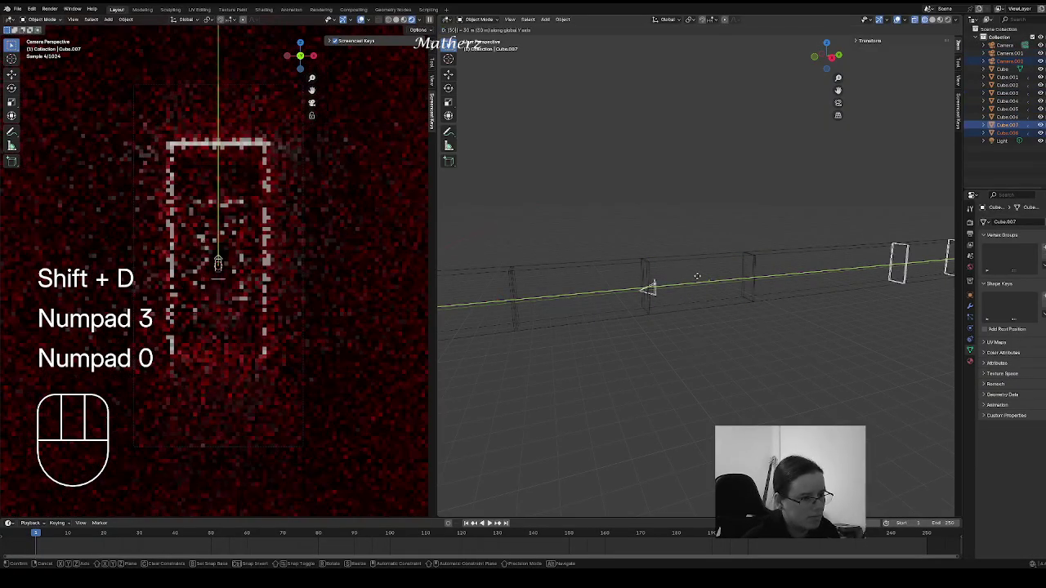
{"action": "key", "text": "BackSpace"}
{"action": "key", "text": "BackSpace"}
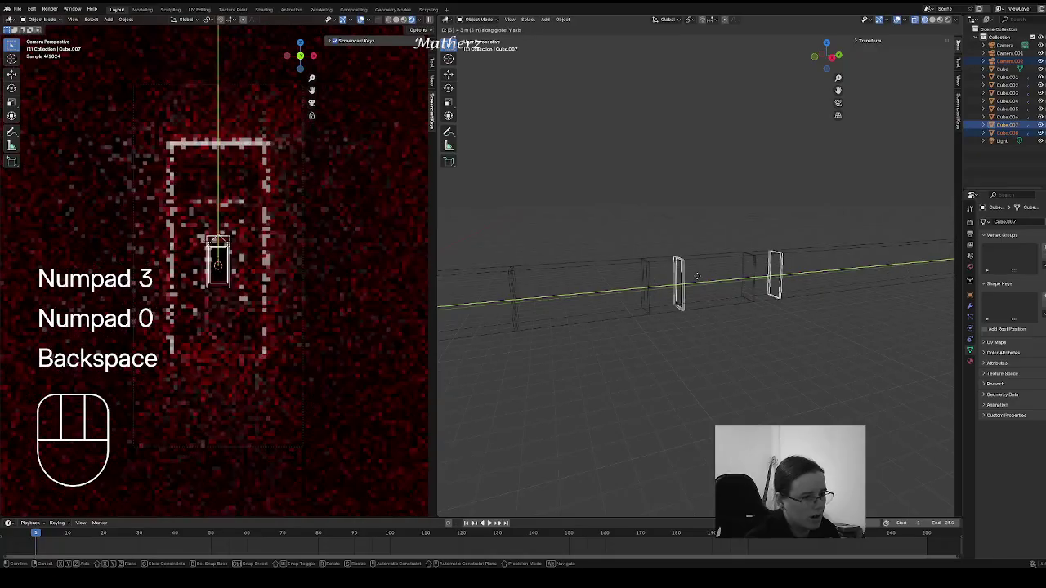
{"action": "key", "text": "KP_2"}
{"action": "key", "text": "KP_0"}
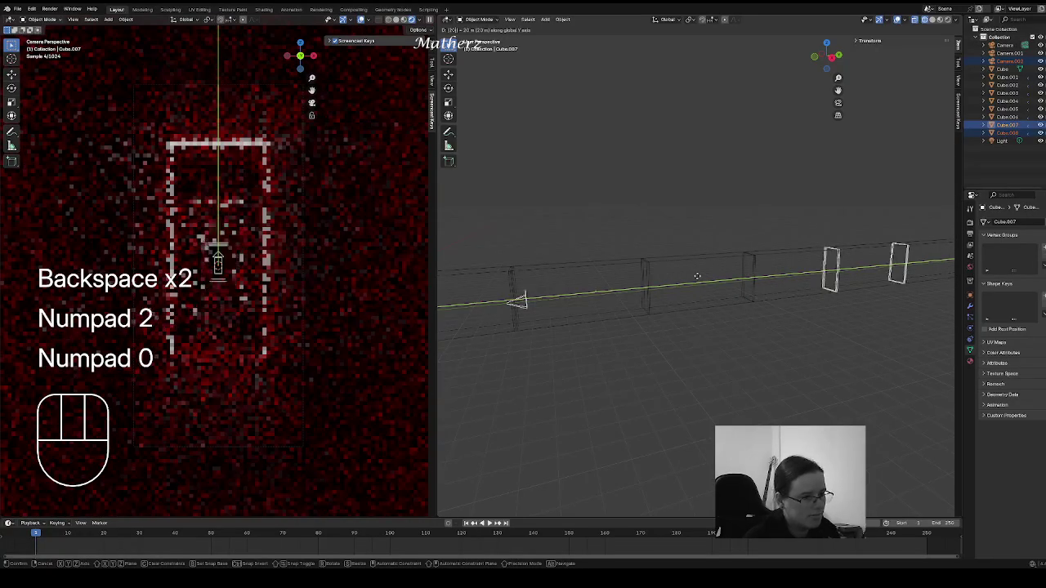
{"action": "left_click", "coordinate": [697, 276]}
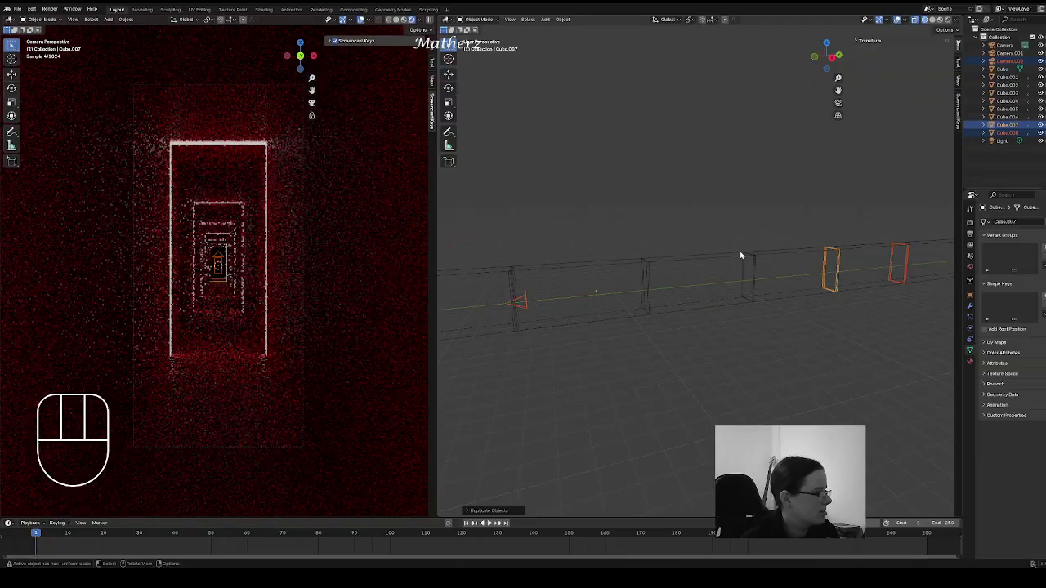
Step: Add the third-farthest light frame to the selection and duplicate the selected objects 30 m along the Y axis
{"action": "key", "text": "shift"}
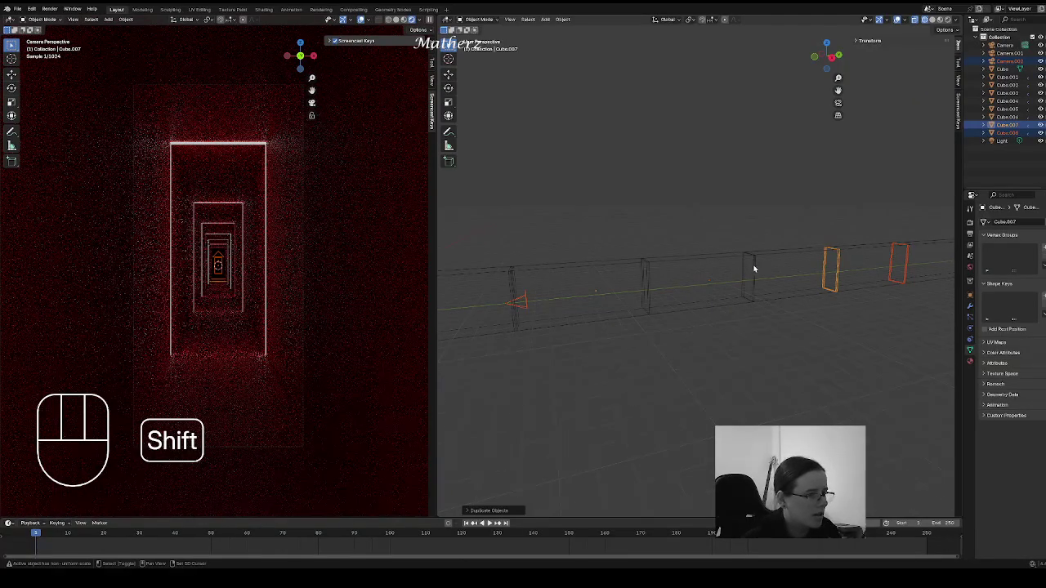
{"action": "left_click", "coordinate": [752, 269], "text": "shift"}
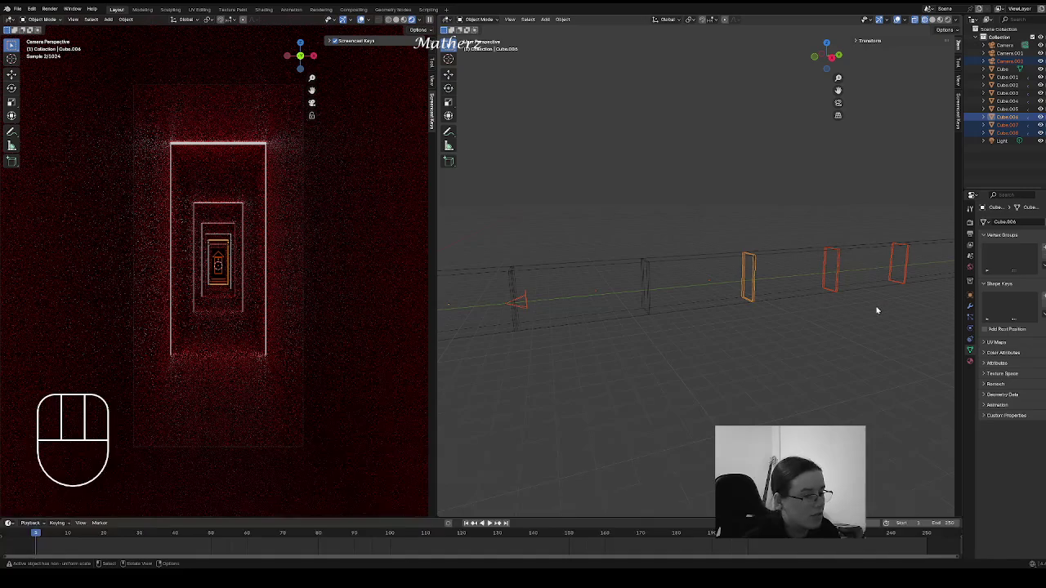
{"action": "middle_click_drag", "start_coordinate": [899, 319], "coordinate": [613, 344], "text": "shift"}
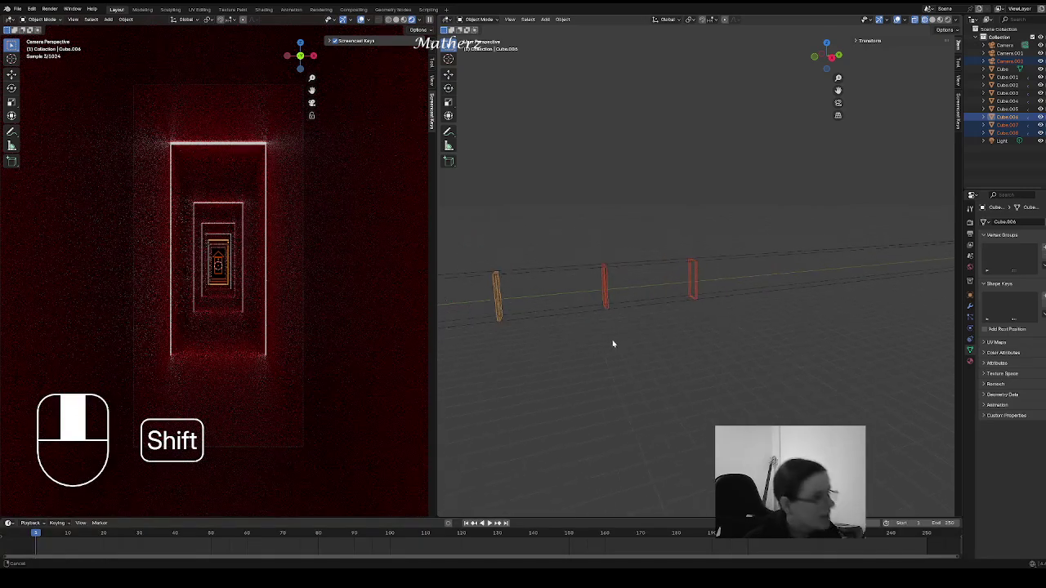
{"action": "key", "text": "shift+d"}
{"action": "middle_click_drag", "start_coordinate": [667, 295], "coordinate": [753, 299]}
{"action": "key", "text": "KP_3"}
{"action": "key", "text": "KP_0"}
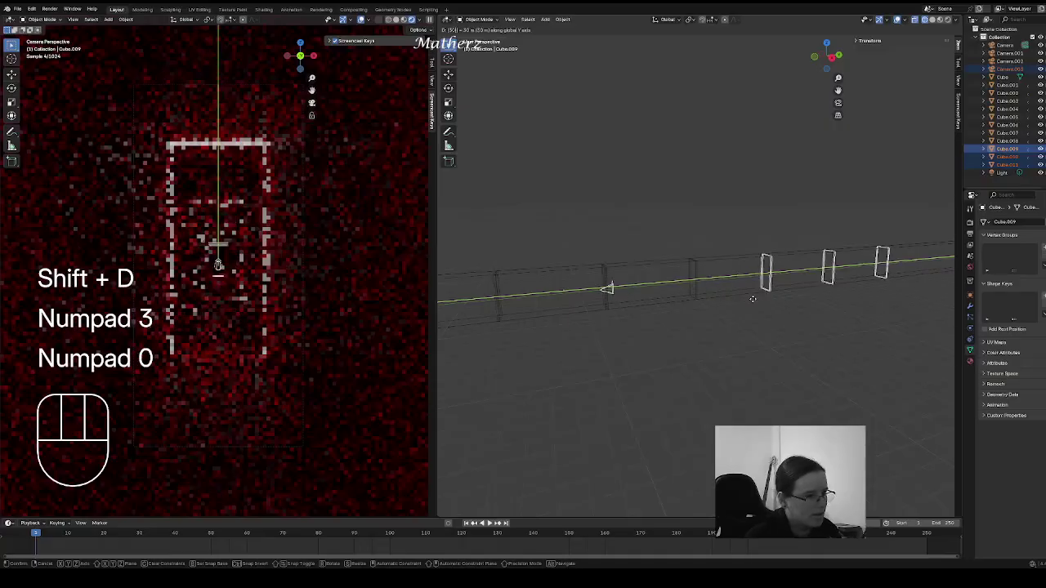
{"action": "key", "text": "Return"}
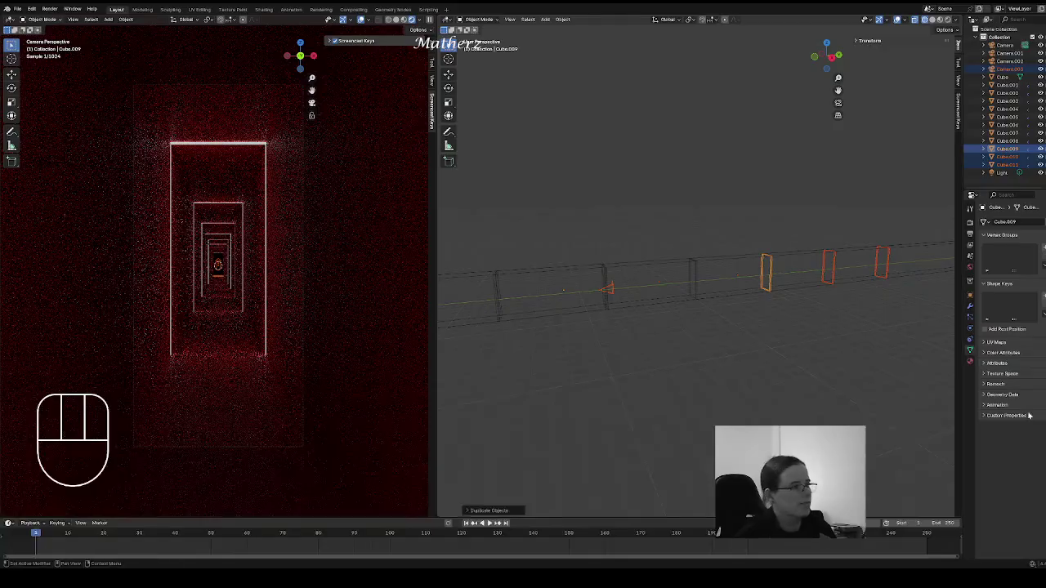
Step: Duplicate the three newly copied light frames and their camera again, offsetting this set another 30 m along the Y axis
{"action": "middle_click_drag", "start_coordinate": [823, 311], "coordinate": [618, 358], "text": "shift"}
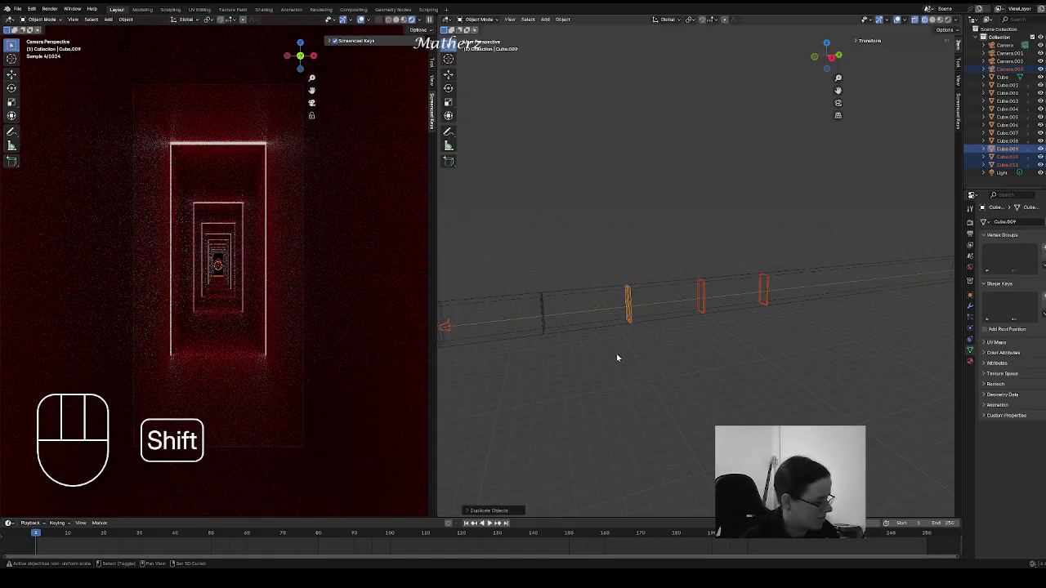
{"action": "key", "text": "shift+d"}
{"action": "middle_click", "coordinate": [654, 354]}
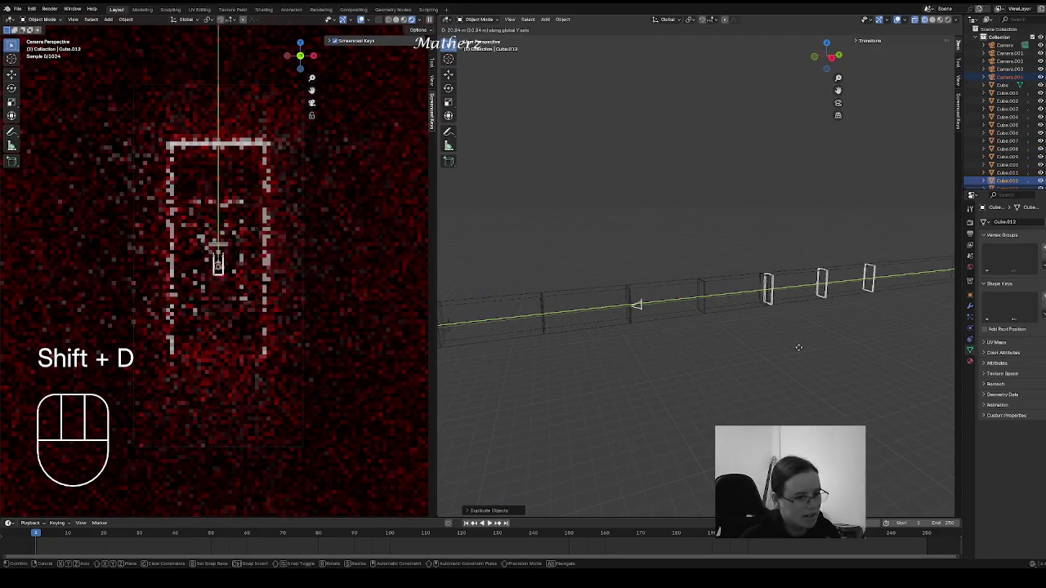
{"action": "key", "text": "KP_3"}
{"action": "key", "text": "KP_0"}
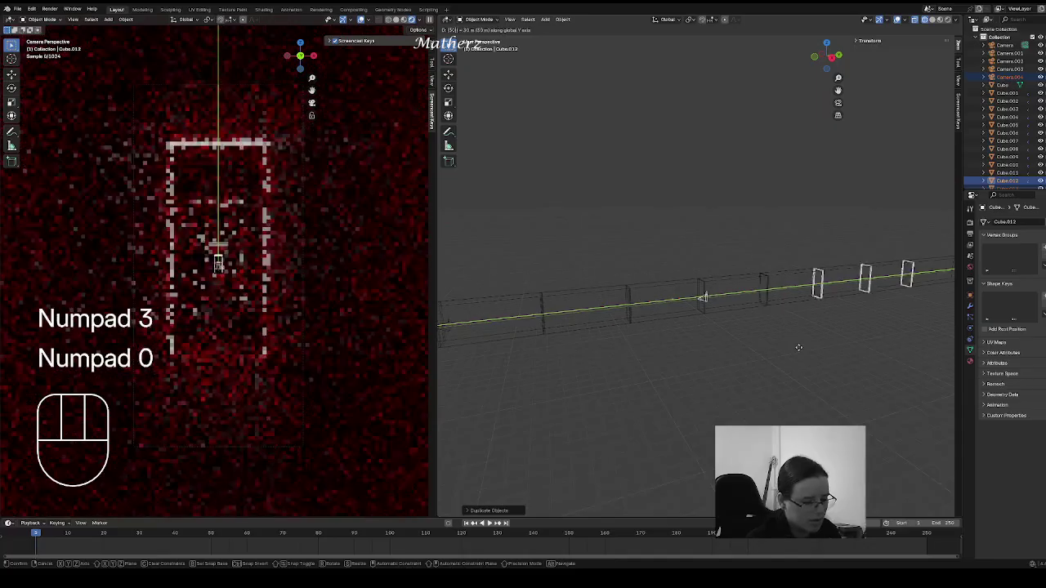
{"action": "key", "text": "Return"}
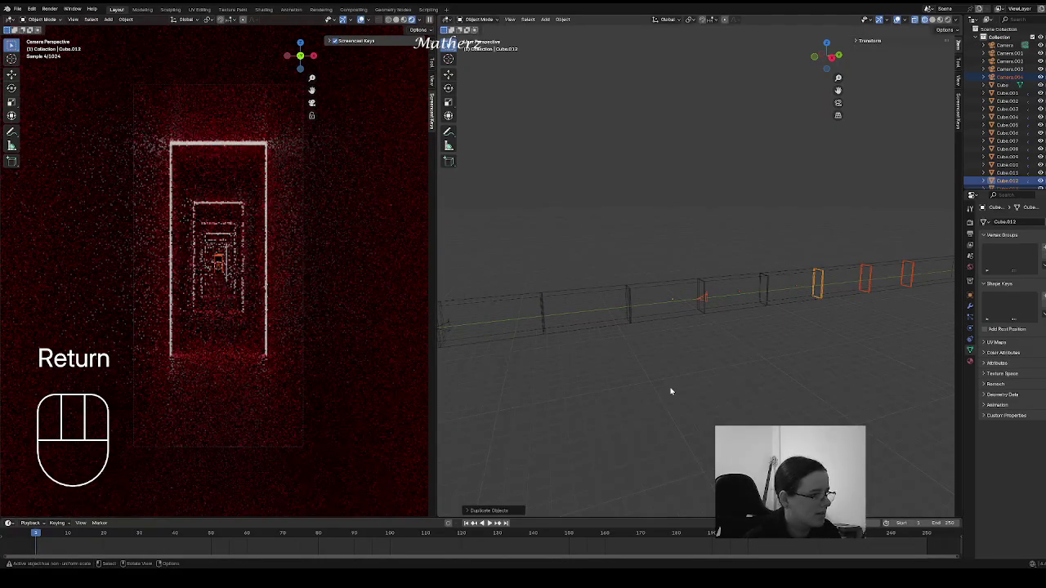
Step: Select the four duplicate cameras along the corridor, leaving the corridor mesh unselected, and delete them while keeping the original camera
{"action": "left_click", "coordinate": [754, 331]}
{"action": "left_click", "coordinate": [708, 297]}
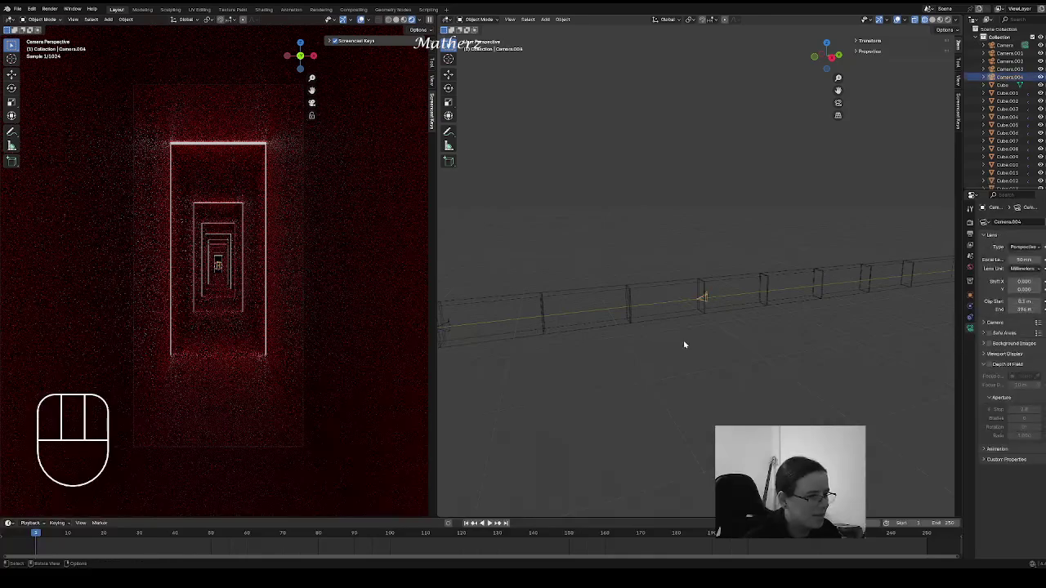
{"action": "left_click", "coordinate": [448, 327], "text": "shift"}
{"action": "scroll", "coordinate": [496, 351], "scroll_direction": "down", "scroll_amount": 2}
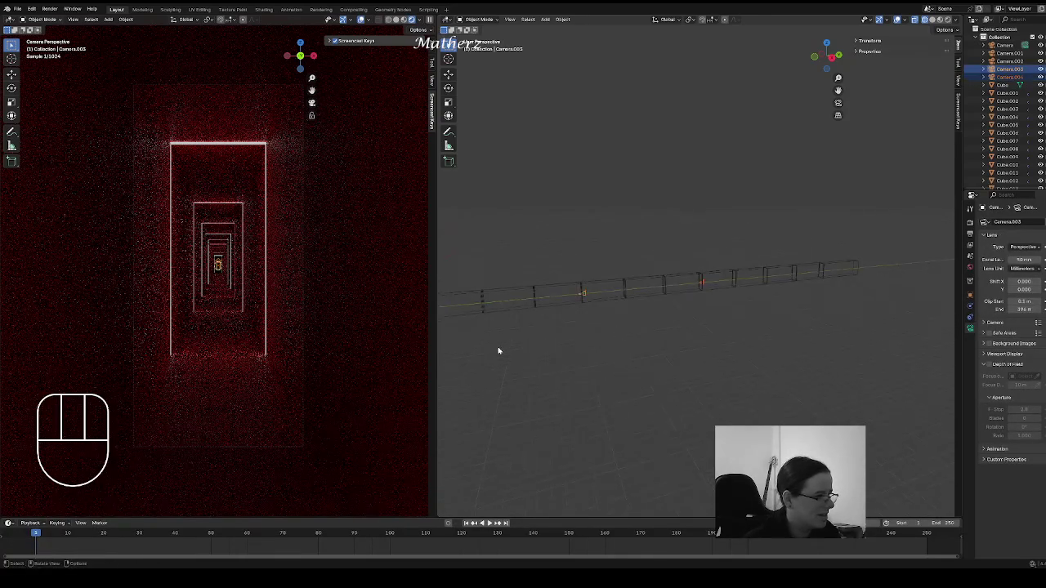
{"action": "middle_click_drag", "start_coordinate": [560, 305], "coordinate": [613, 343], "text": "shift"}
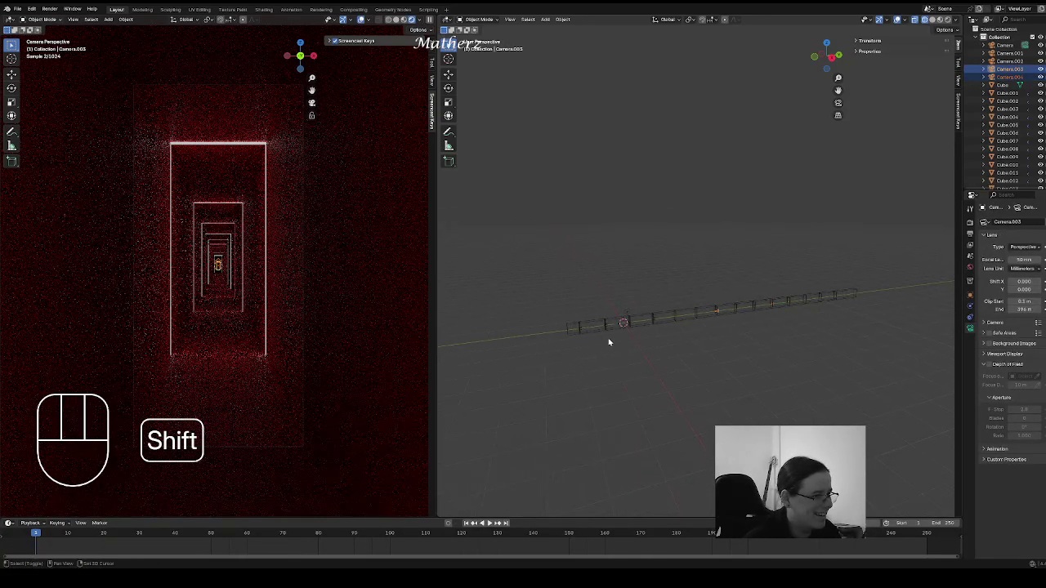
{"action": "scroll", "coordinate": [652, 330], "scroll_direction": "up", "scroll_amount": 2}
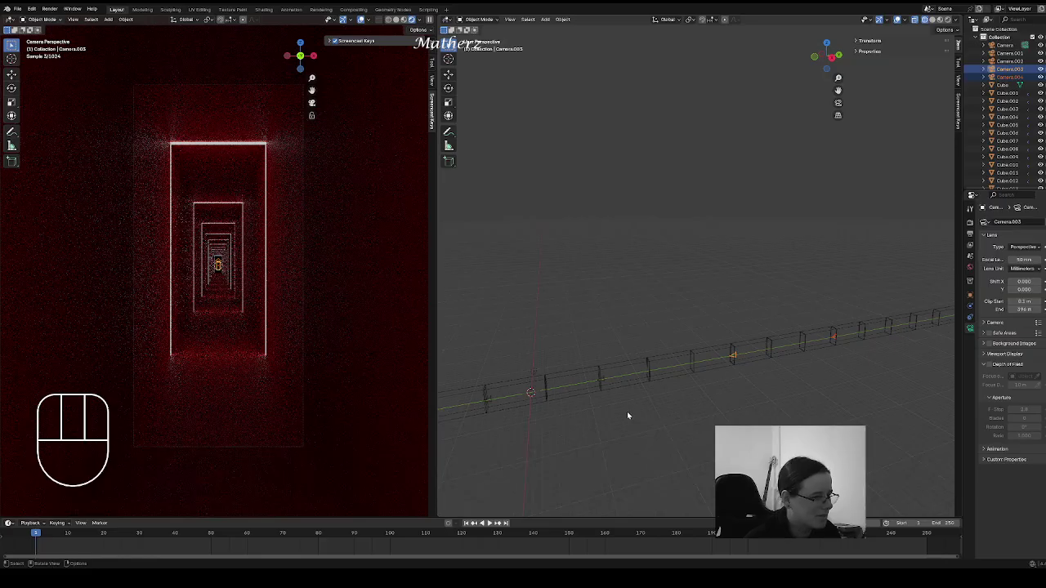
{"action": "middle_click_drag", "start_coordinate": [627, 411], "coordinate": [748, 328], "text": "shift"}
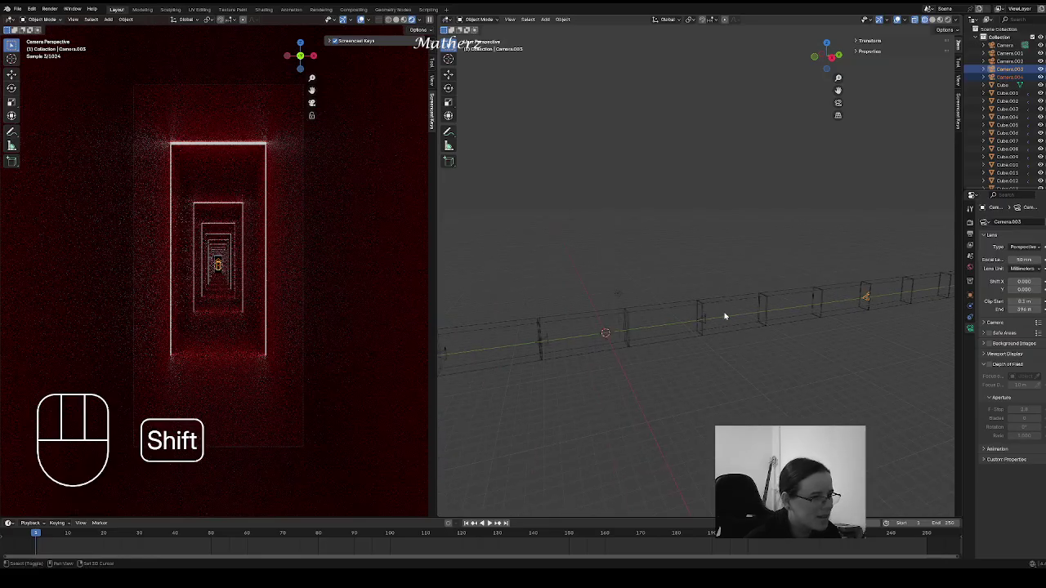
{"action": "left_click", "coordinate": [706, 319], "text": "shift"}
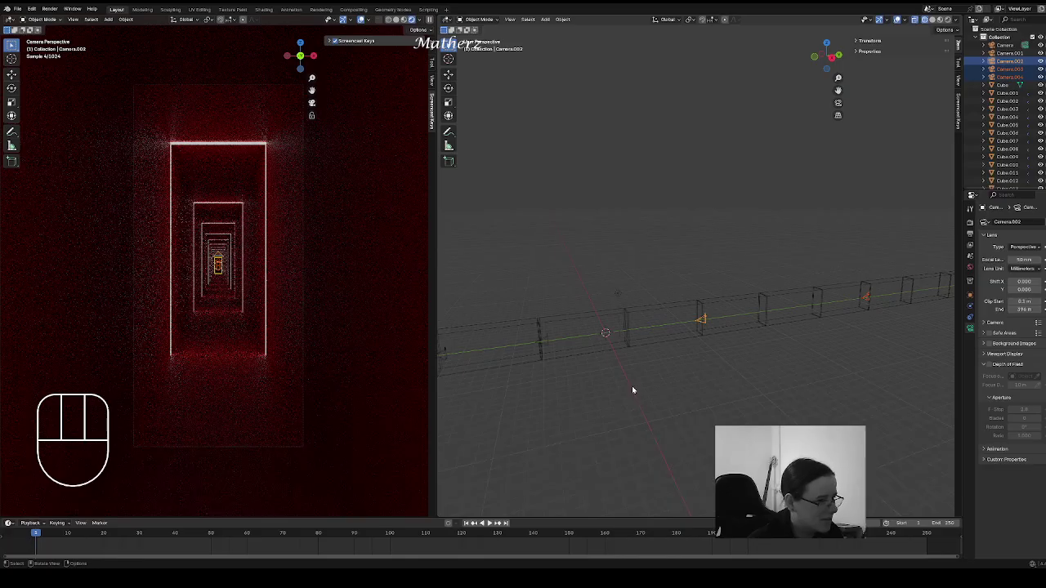
{"action": "key", "text": "shift"}
{"action": "middle_click_drag", "start_coordinate": [547, 337], "coordinate": [700, 315], "text": "shift"}
{"action": "left_click", "coordinate": [693, 321], "text": "shift"}
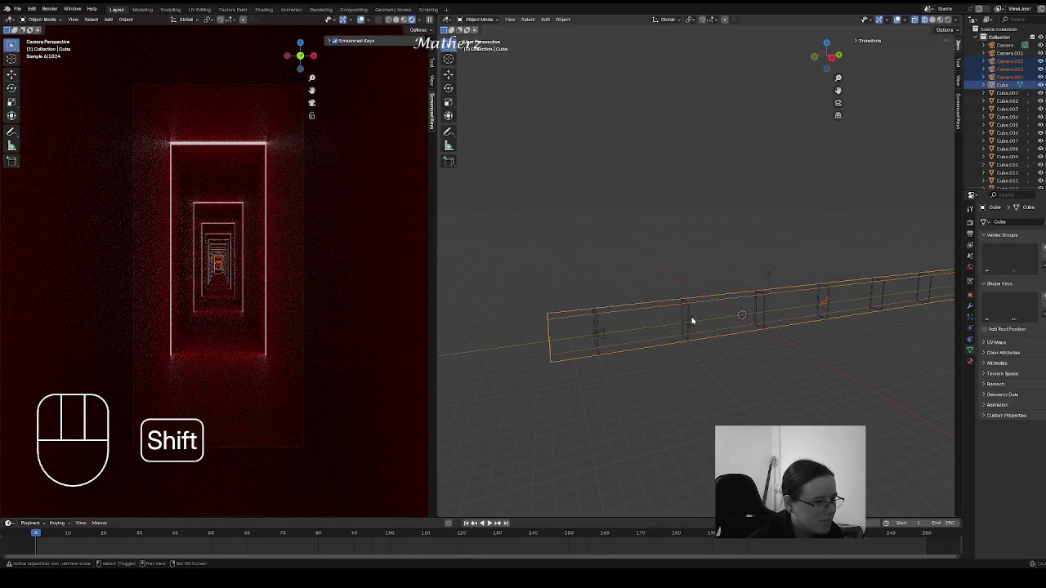
{"action": "left_click", "coordinate": [688, 323], "text": "shift"}
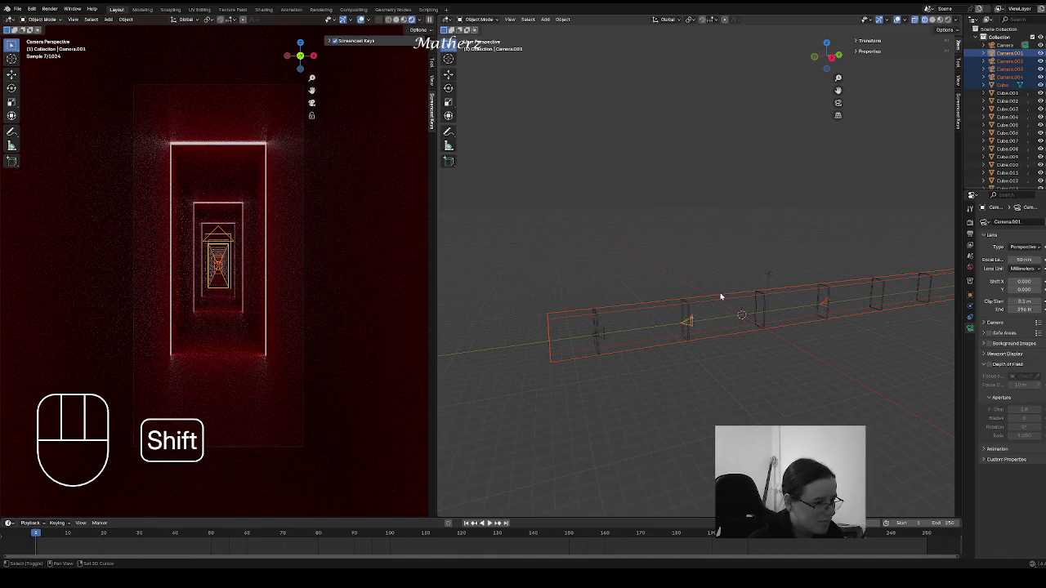
{"action": "left_click", "coordinate": [721, 296], "text": "shift"}
{"action": "left_click", "coordinate": [722, 297], "text": "shift"}
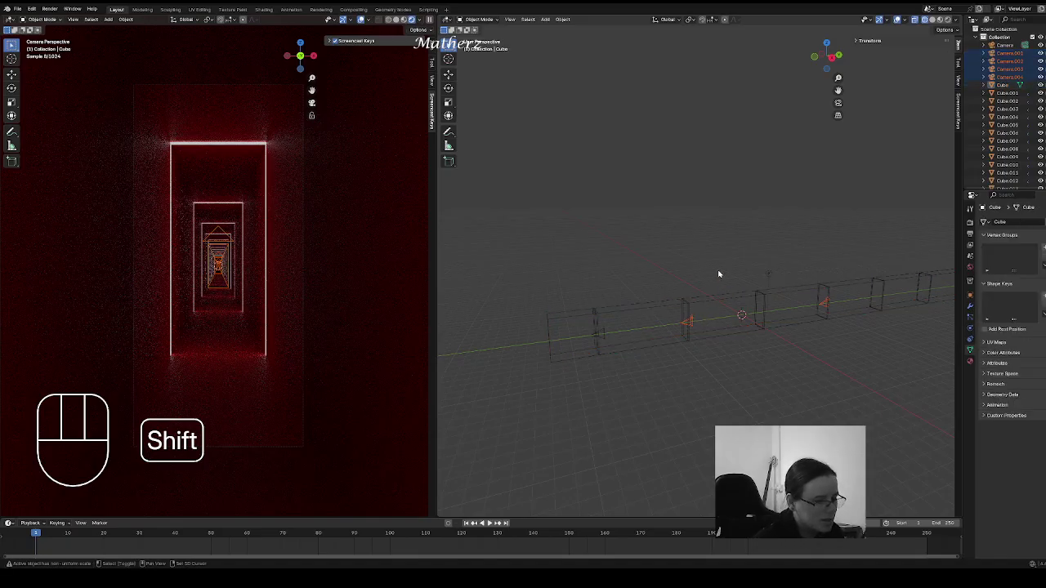
{"action": "key", "text": "Delete"}
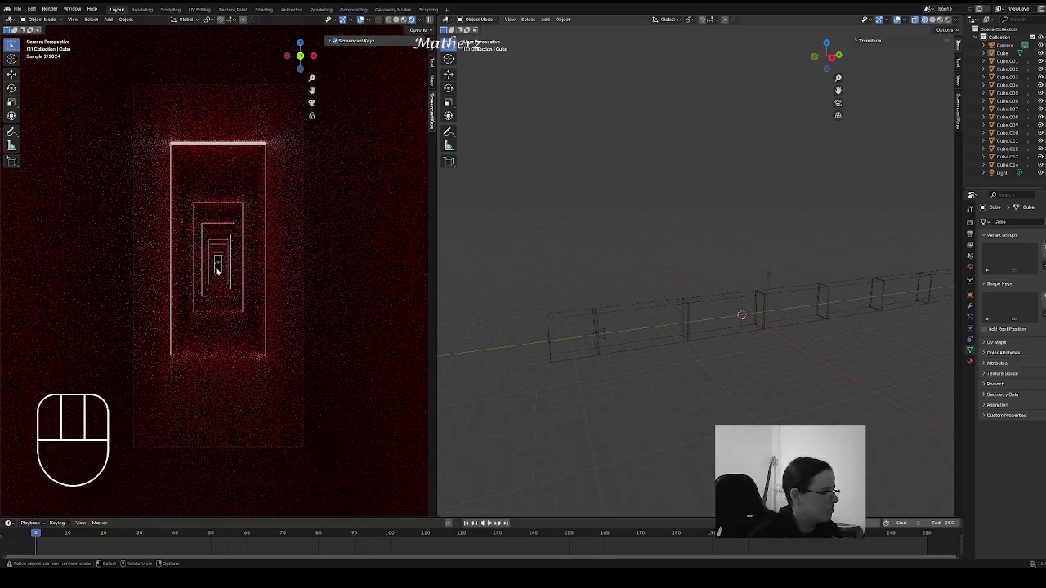
Step: Switch the camera viewport's shading from Rendered to Material Preview
{"action": "scroll", "coordinate": [804, 349], "scroll_direction": "down", "scroll_amount": 5}
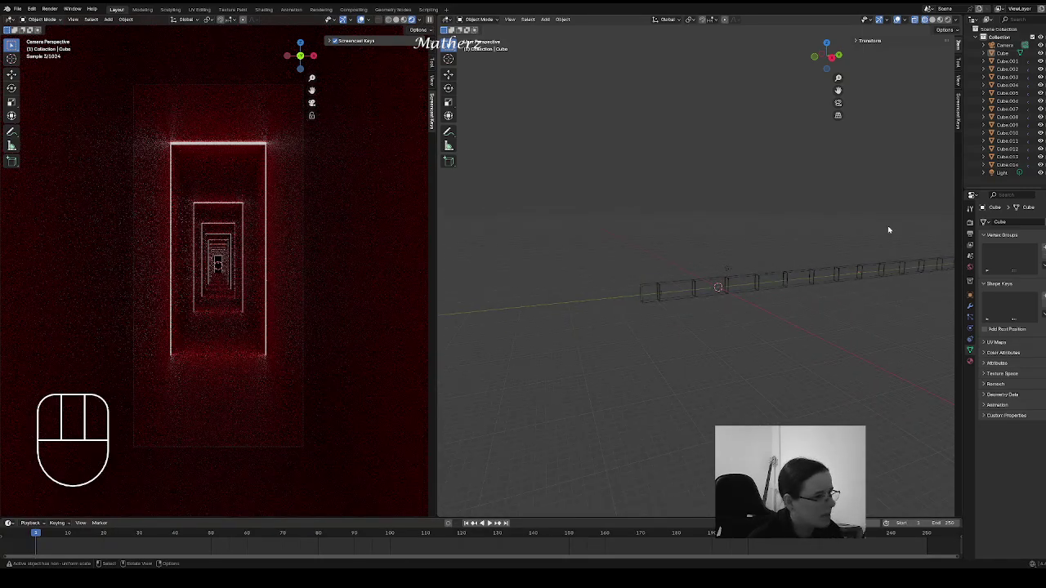
{"action": "middle_click_drag", "start_coordinate": [888, 228], "coordinate": [688, 215], "text": "shift"}
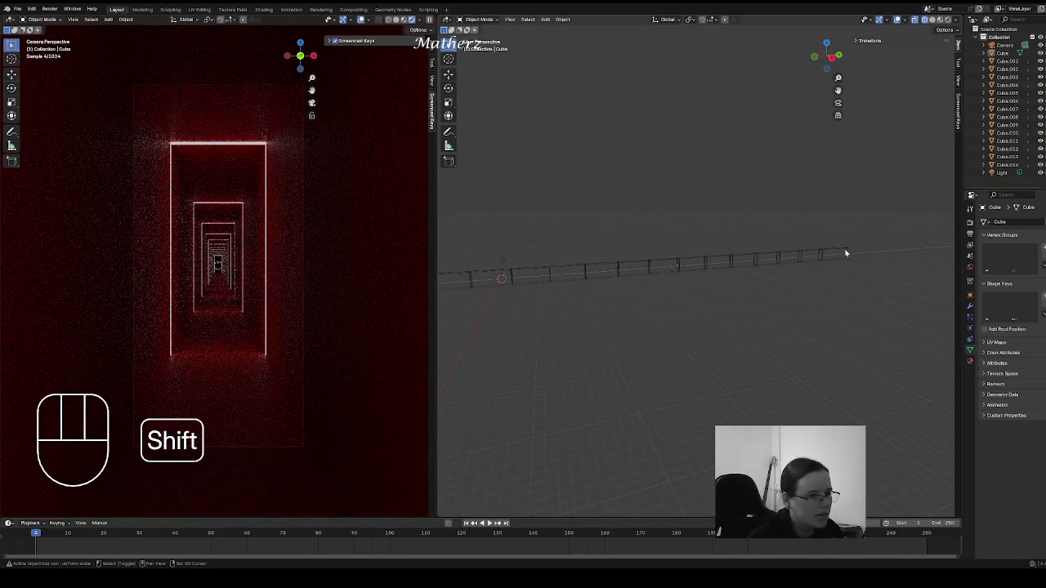
{"action": "middle_click_drag", "start_coordinate": [846, 254], "coordinate": [708, 285], "text": "shift"}
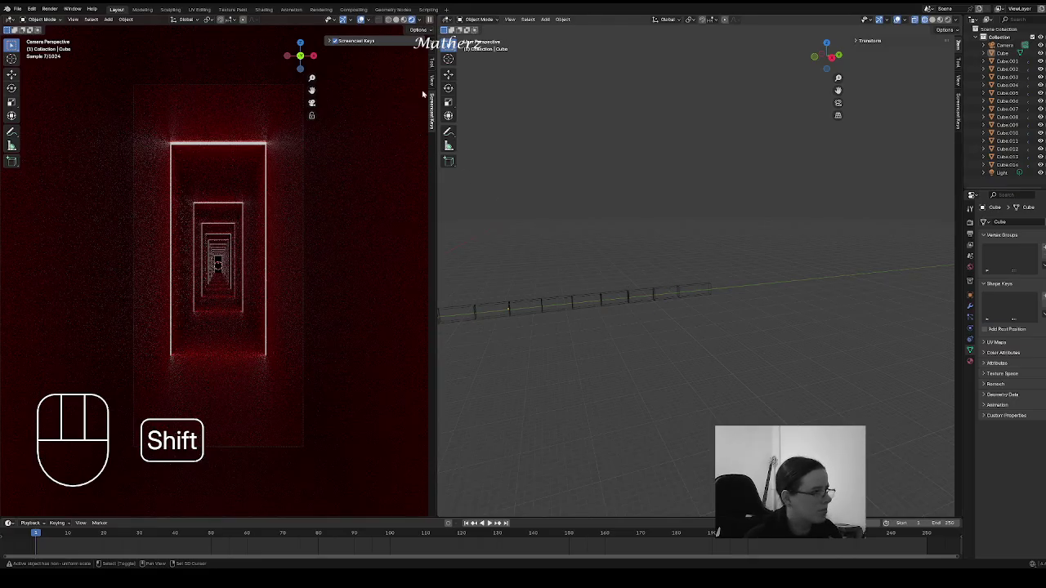
{"action": "left_click", "coordinate": [403, 20]}
Step: Duplicate the two light frames nearest the corridor's far end and offset the copies 20 m along the Y axis
{"action": "mouse_move", "coordinate": [682, 273]}
{"action": "middle_mouse_down"}
{"action": "mouse_move", "coordinate": [696, 289]}
{"action": "mouse_move", "coordinate": [673, 326]}
{"action": "middle_mouse_up"}
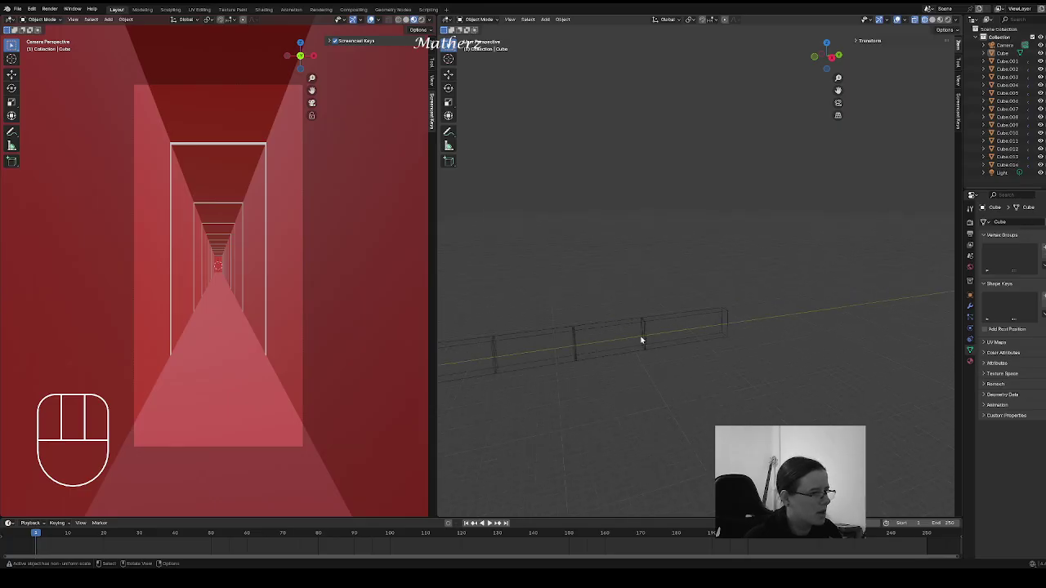
{"action": "left_click", "coordinate": [645, 334]}
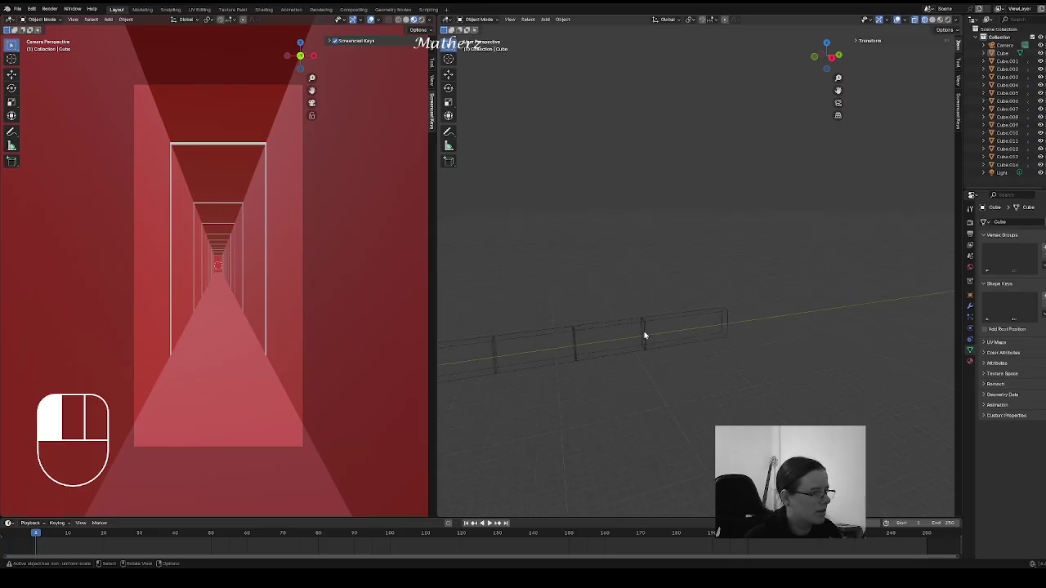
{"action": "left_click", "coordinate": [576, 341], "text": "shift"}
{"action": "key", "text": "shift+d"}
{"action": "middle_click_drag", "start_coordinate": [576, 342], "coordinate": [716, 350]}
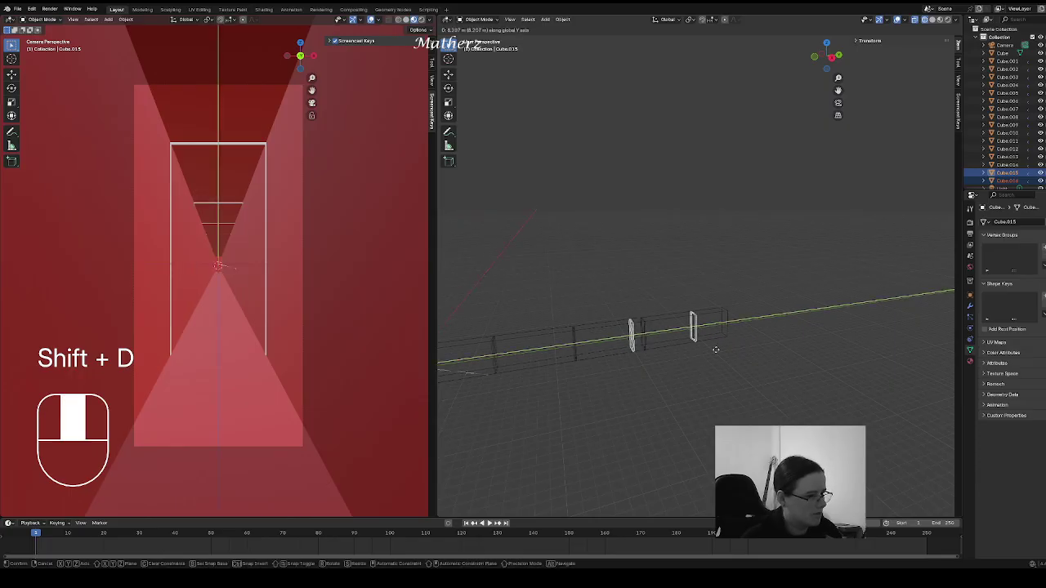
{"action": "key", "text": "KP_2"}
{"action": "key", "text": "KP_0"}
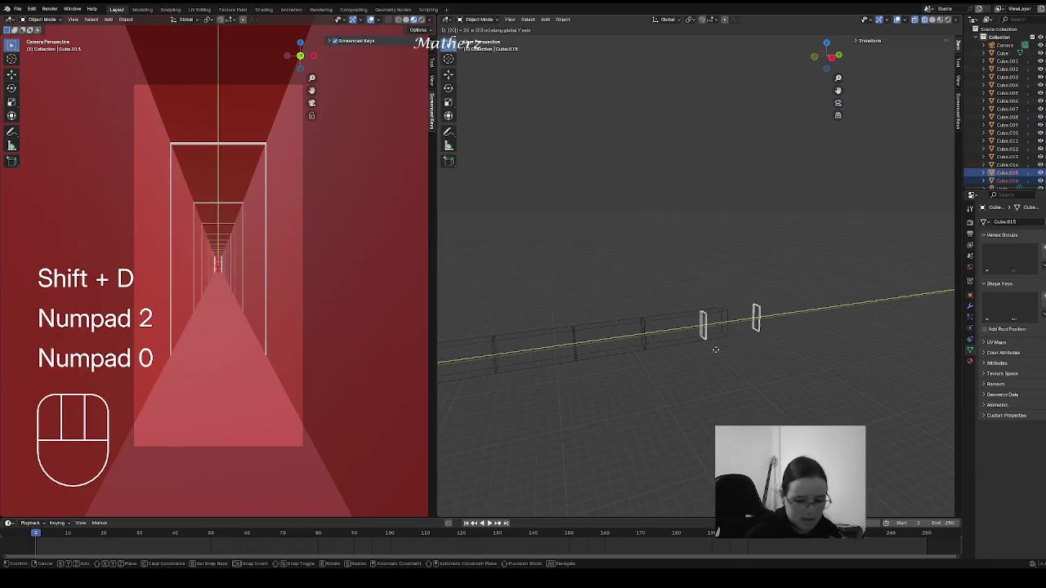
{"action": "left_click", "coordinate": [716, 350]}
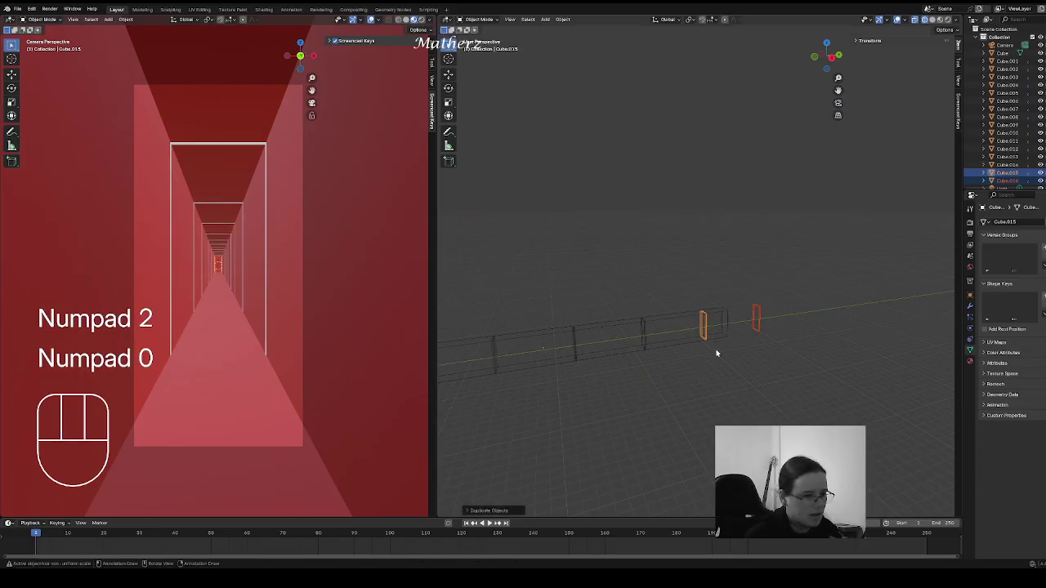
Step: Extend the selection to the eight farthest light frames and duplicate them 80 m along the Y axis, beyond the corridor's far end
{"action": "left_click", "coordinate": [646, 330], "text": "shift"}
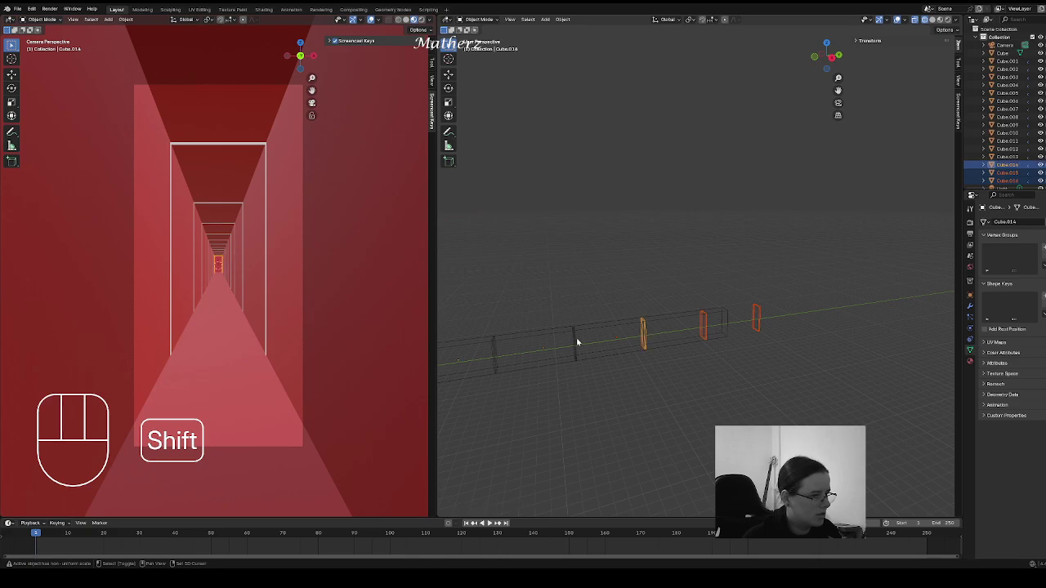
{"action": "left_click", "coordinate": [576, 337], "text": "shift"}
{"action": "middle_click_drag", "start_coordinate": [575, 337], "coordinate": [601, 330], "text": "shift"}
{"action": "left_click", "coordinate": [641, 337], "text": "shift"}
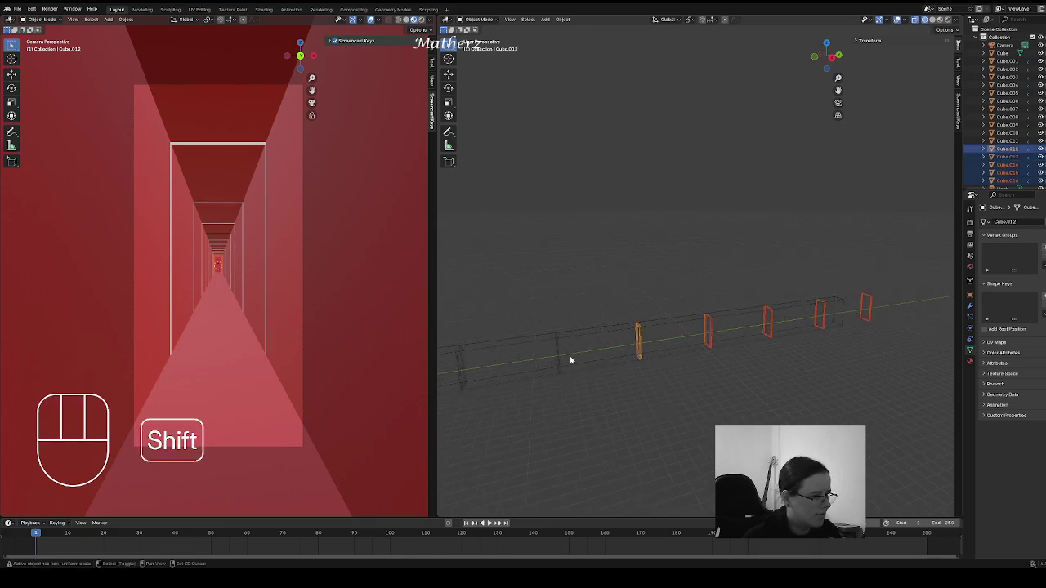
{"action": "left_click", "coordinate": [557, 355], "text": "shift"}
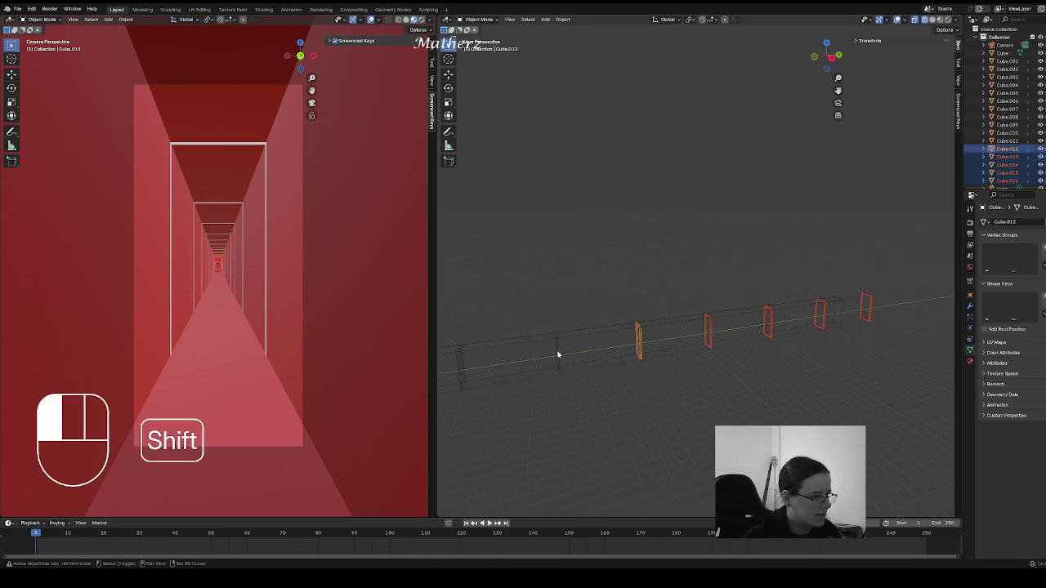
{"action": "left_click", "coordinate": [460, 368], "text": "shift"}
{"action": "middle_click_drag", "start_coordinate": [487, 436], "coordinate": [392, 371], "text": "shift"}
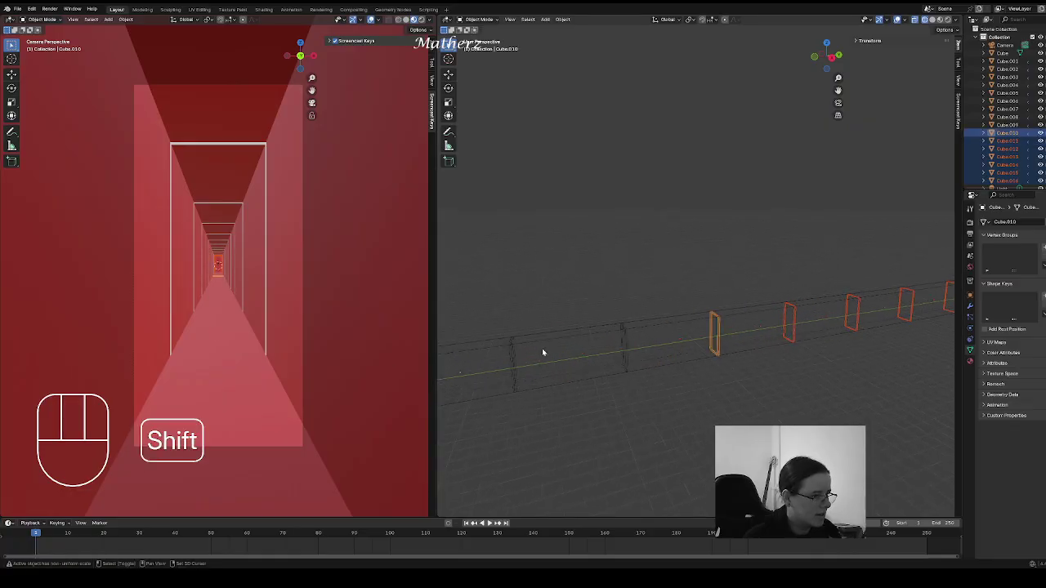
{"action": "left_click", "coordinate": [626, 336], "text": "shift"}
{"action": "scroll", "coordinate": [694, 357], "scroll_direction": "down", "scroll_amount": 3}
{"action": "middle_click_drag", "start_coordinate": [738, 362], "coordinate": [754, 301], "text": "shift"}
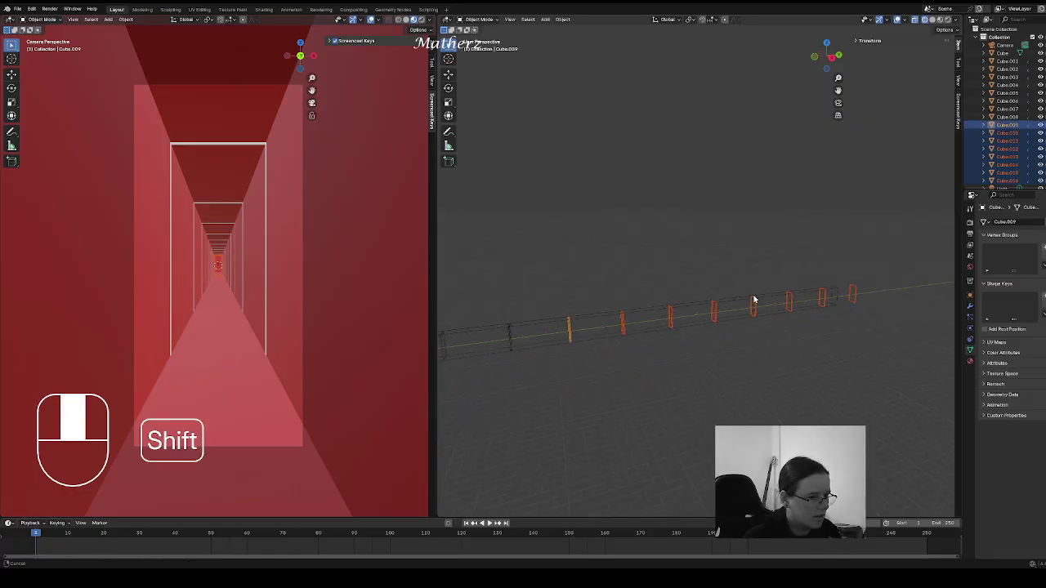
{"action": "key", "text": "shift+d"}
{"action": "middle_click", "coordinate": [769, 310]}
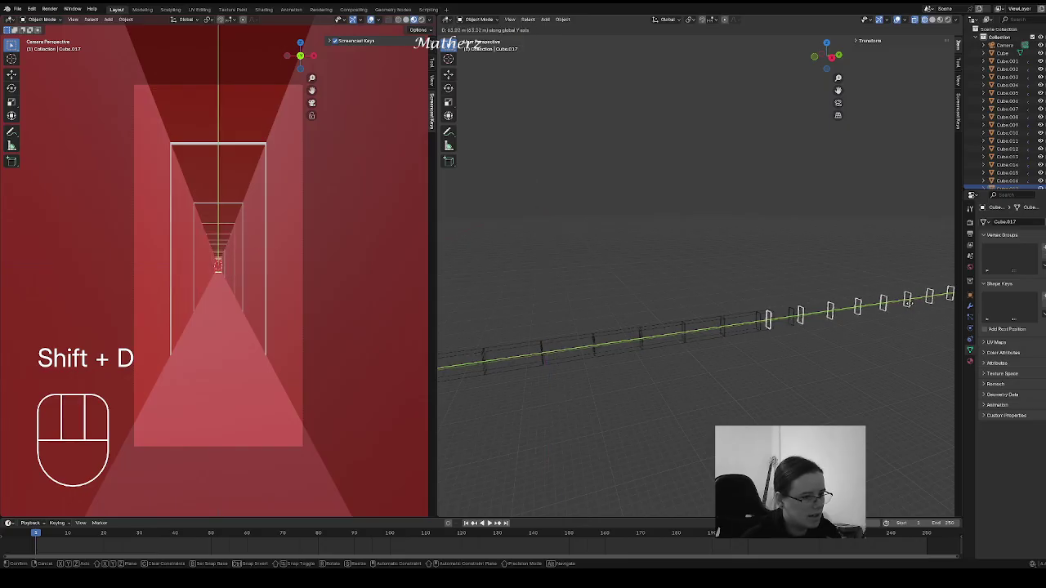
{"action": "key", "text": "KP_8"}
{"action": "key", "text": "KP_0"}
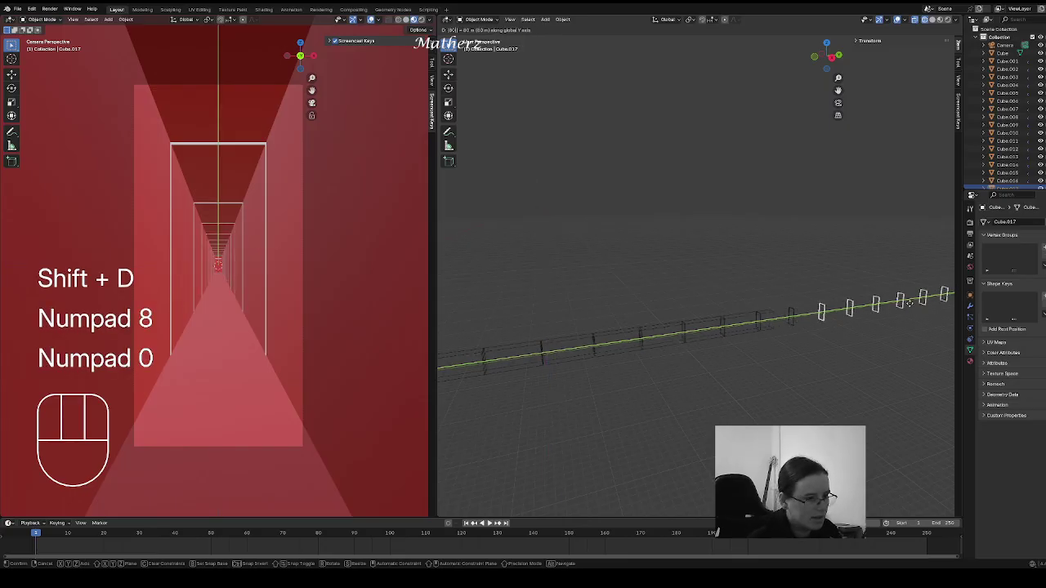
{"action": "key", "text": "Return"}
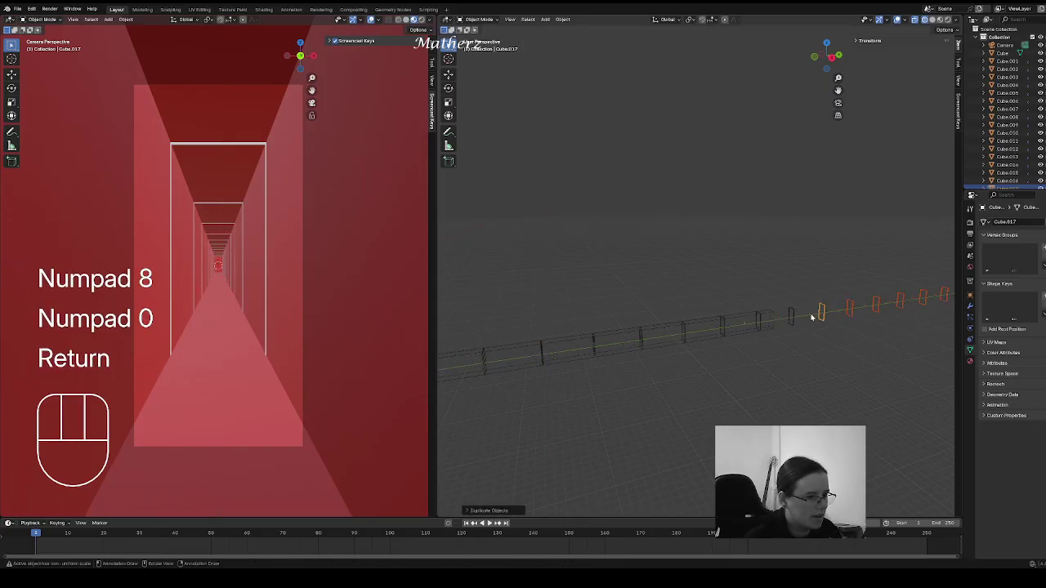
Step: Move the corridor mesh's far end face along the Y axis to beyond the last light frame, finishing in Object Mode
{"action": "left_click", "coordinate": [768, 317]}
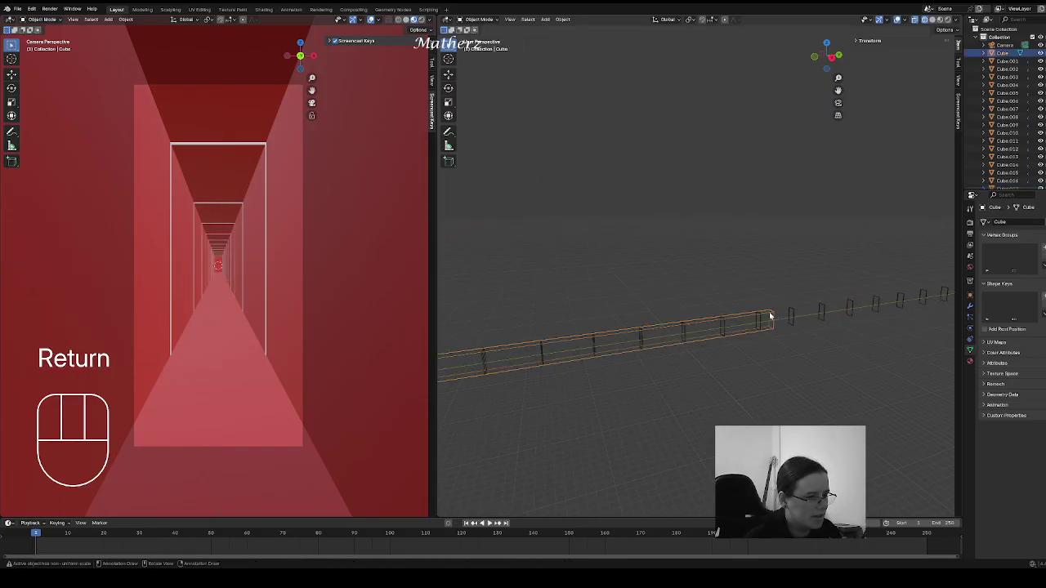
{"action": "left_click", "coordinate": [488, 19]}
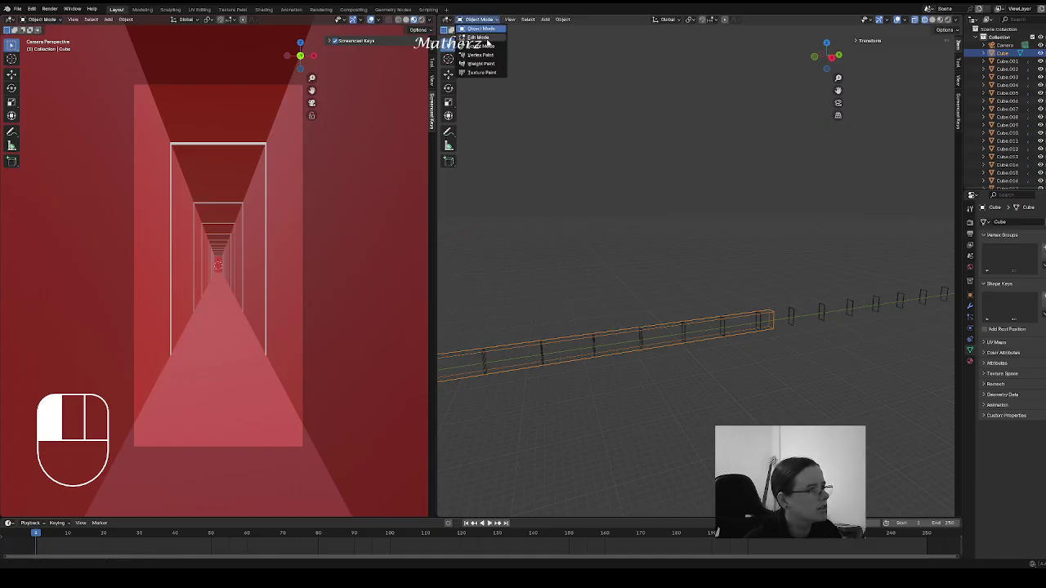
{"action": "left_click", "coordinate": [482, 38]}
{"action": "middle_click_drag", "start_coordinate": [822, 320], "coordinate": [508, 328]}
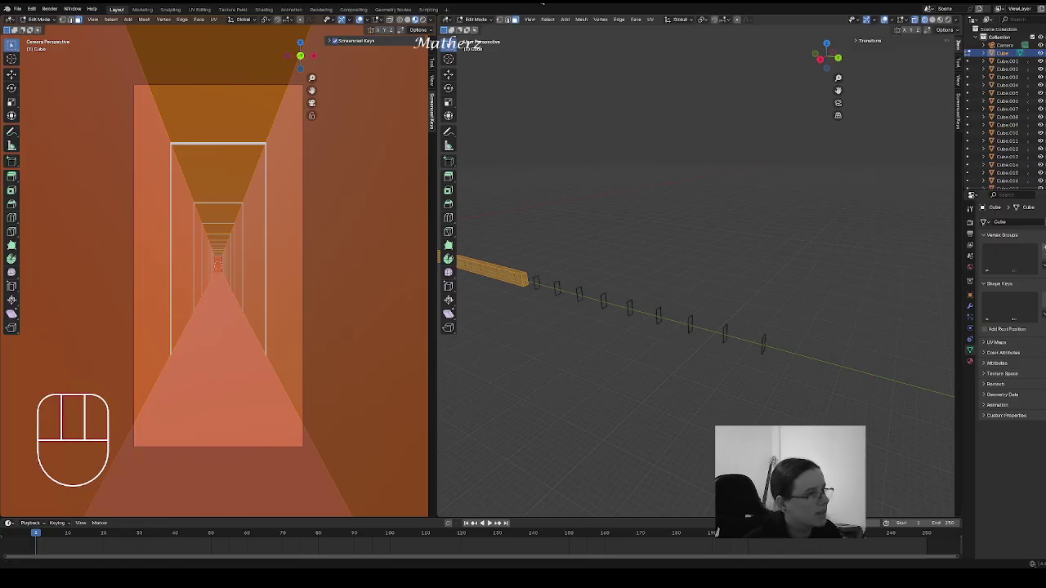
{"action": "left_click", "coordinate": [524, 277]}
{"action": "key", "text": "g"}
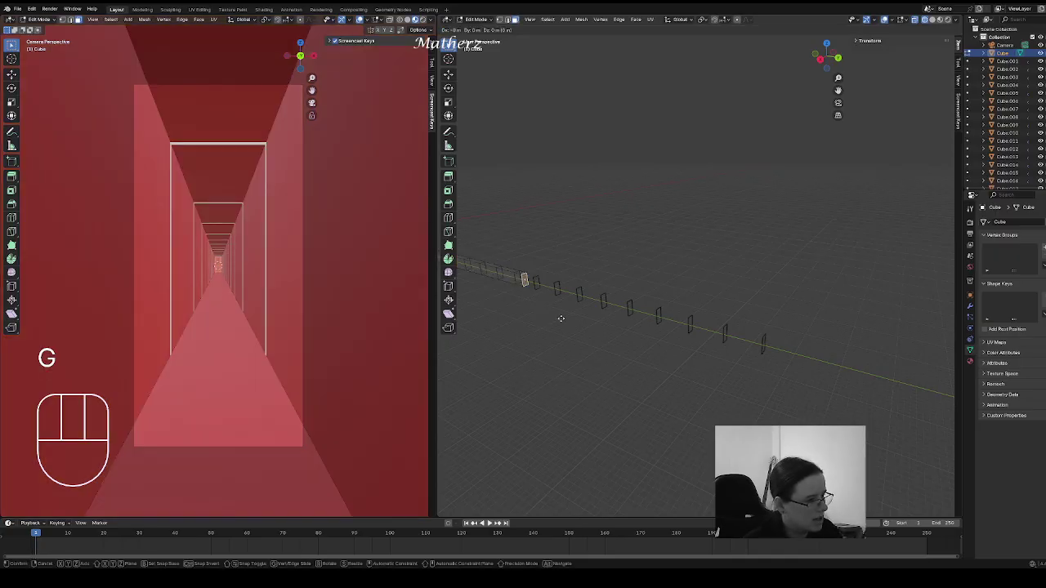
{"action": "middle_click_drag", "start_coordinate": [561, 318], "coordinate": [739, 364]}
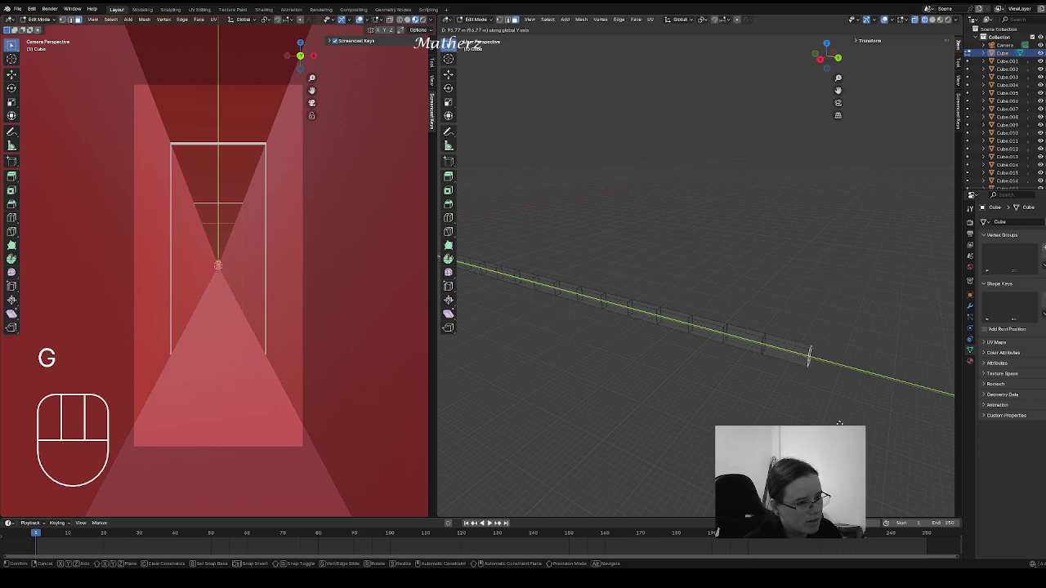
{"action": "left_click", "coordinate": [946, 389]}
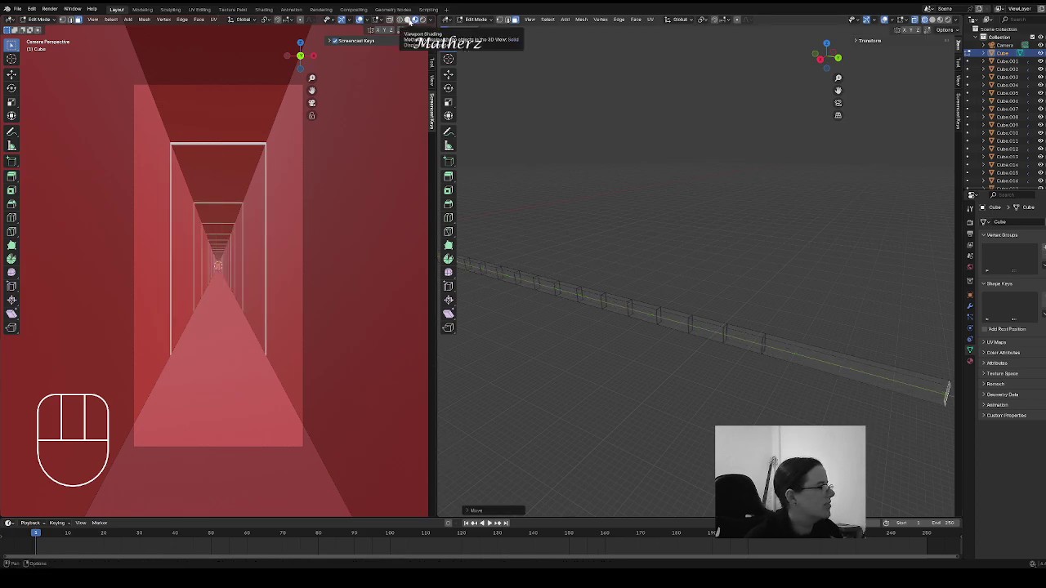
{"action": "left_click", "coordinate": [476, 20]}
{"action": "left_click", "coordinate": [475, 31]}
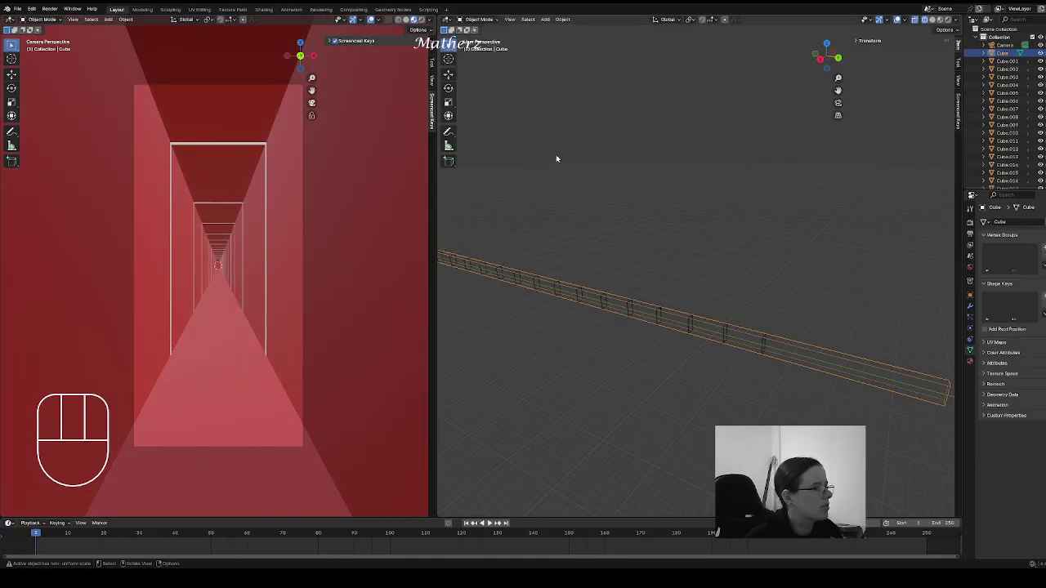
Step: Deselect the corridor, check the extended corridor in Rendered shading, and return the camera viewport to Material Preview
{"action": "left_click", "coordinate": [545, 195]}
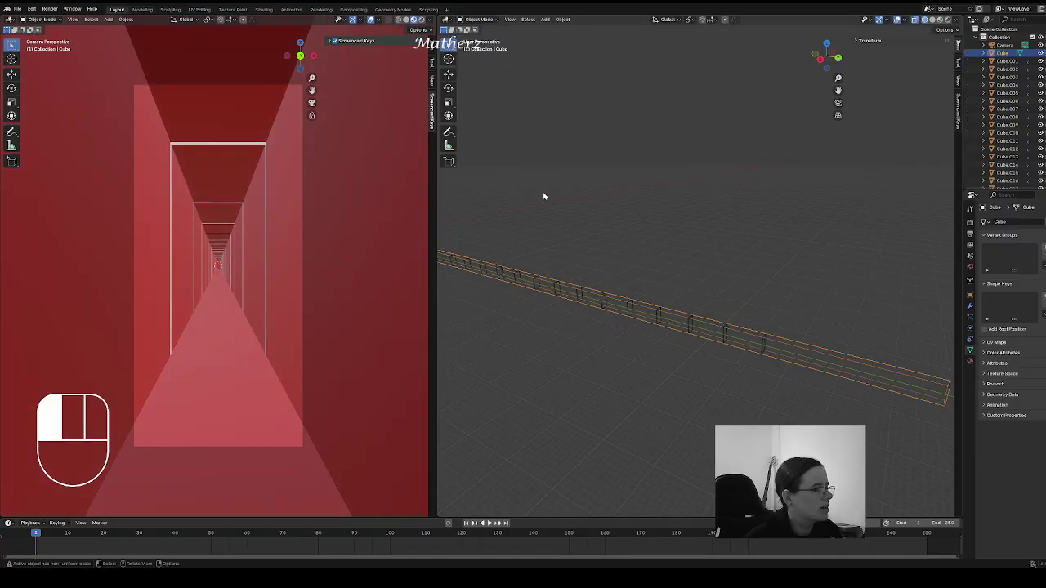
{"action": "left_click", "coordinate": [421, 19]}
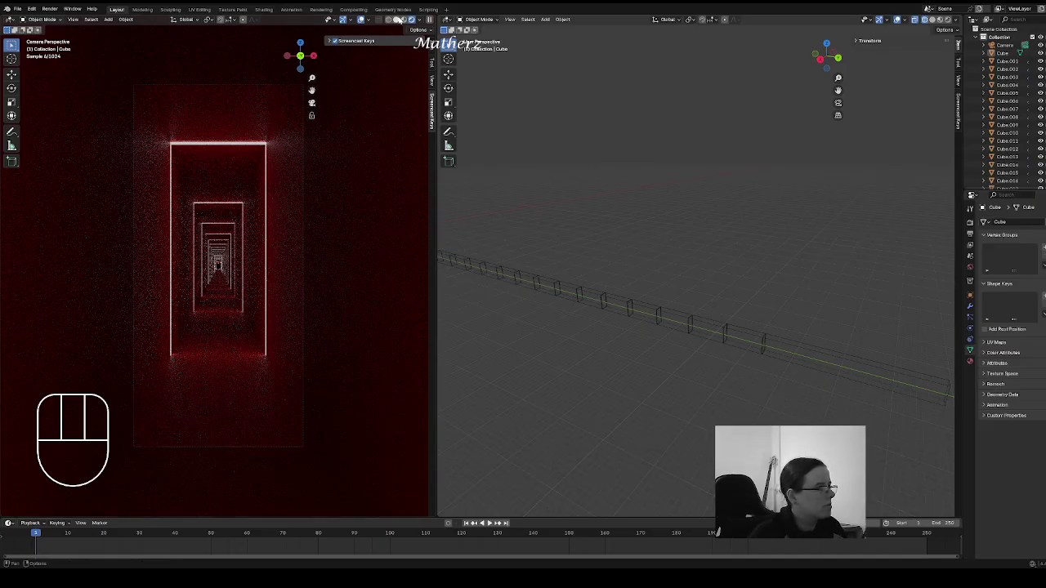
{"action": "left_click", "coordinate": [406, 20]}
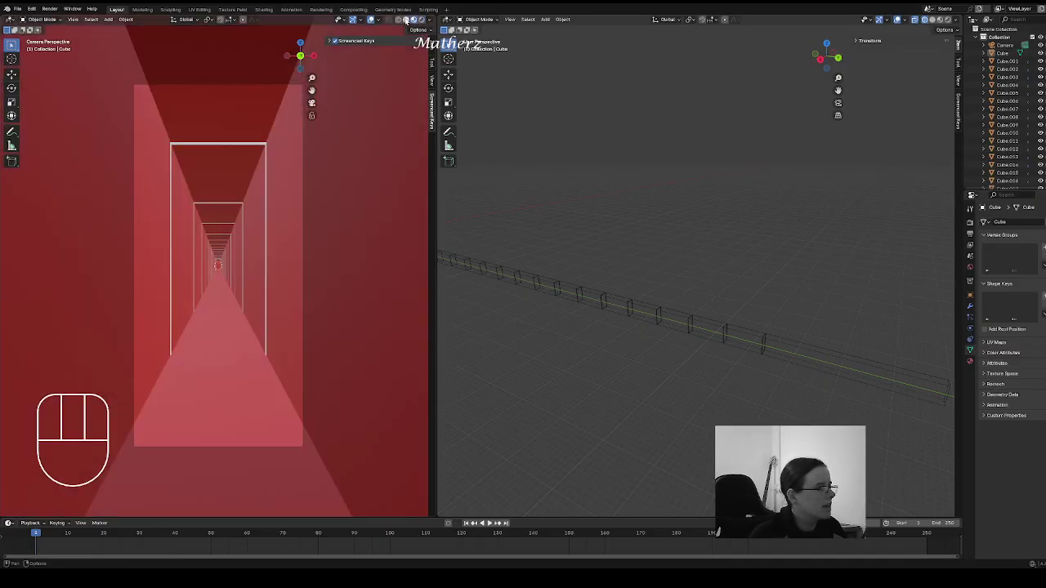
Step: Switch to the Shading workspace and select only the corridor's floor face in Edit Mode
{"action": "left_click", "coordinate": [264, 10]}
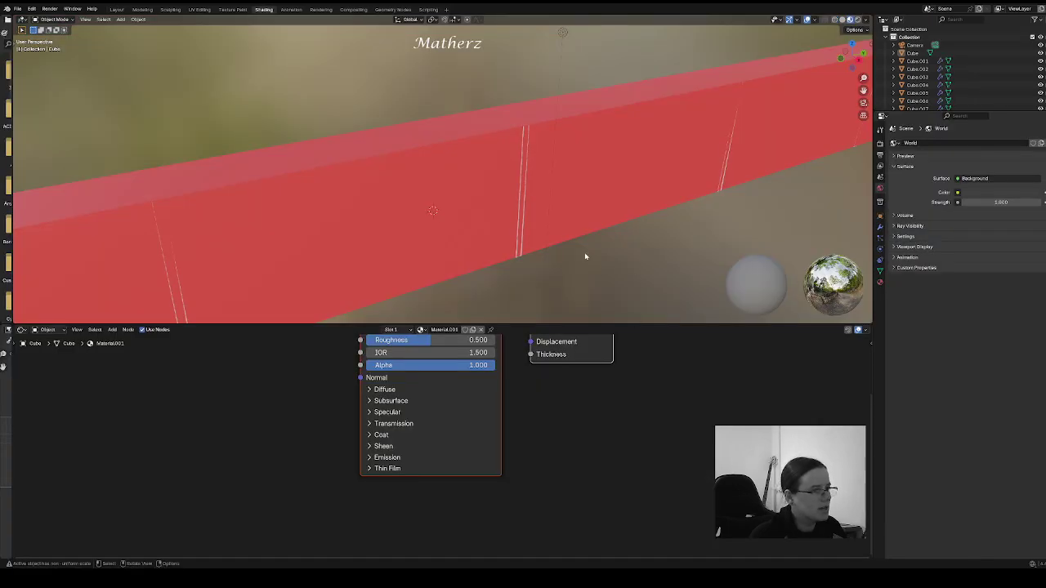
{"action": "scroll", "coordinate": [453, 381], "scroll_direction": "down", "scroll_amount": 1}
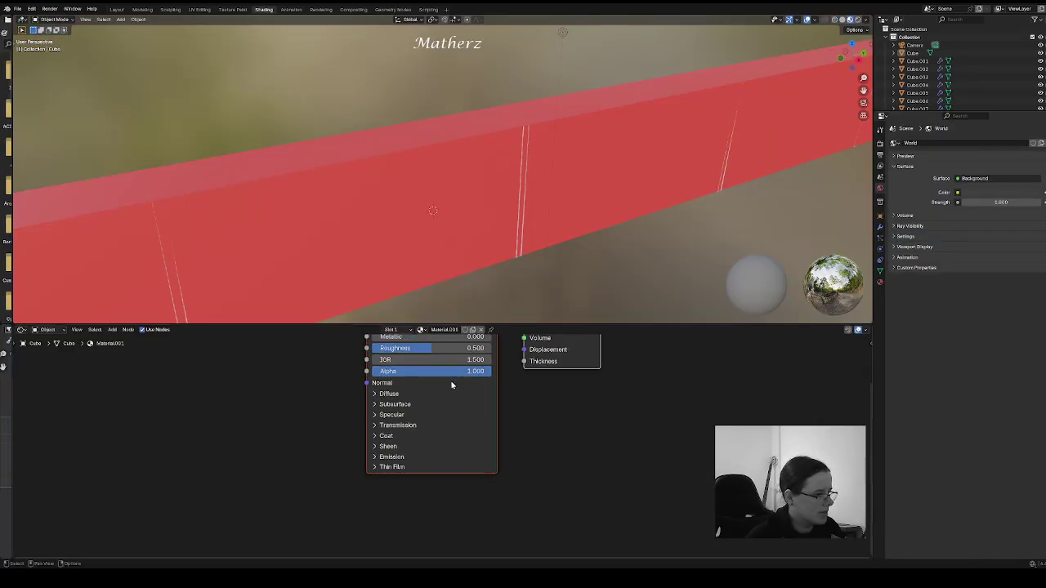
{"action": "middle_click_drag", "start_coordinate": [453, 381], "coordinate": [623, 488]}
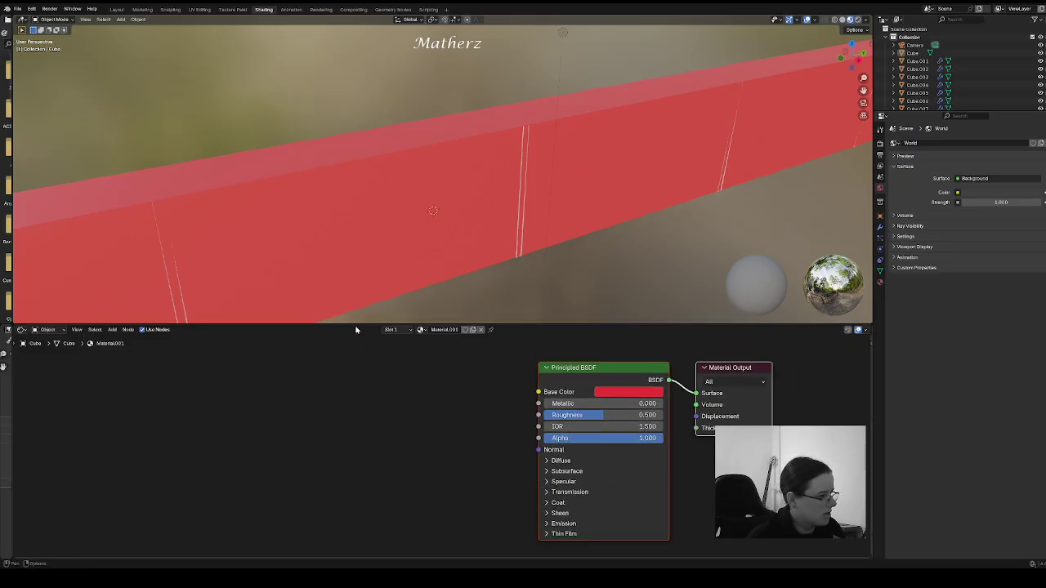
{"action": "middle_click_drag", "start_coordinate": [355, 270], "coordinate": [321, 233]}
{"action": "scroll", "coordinate": [321, 233], "scroll_direction": "down", "scroll_amount": 4}
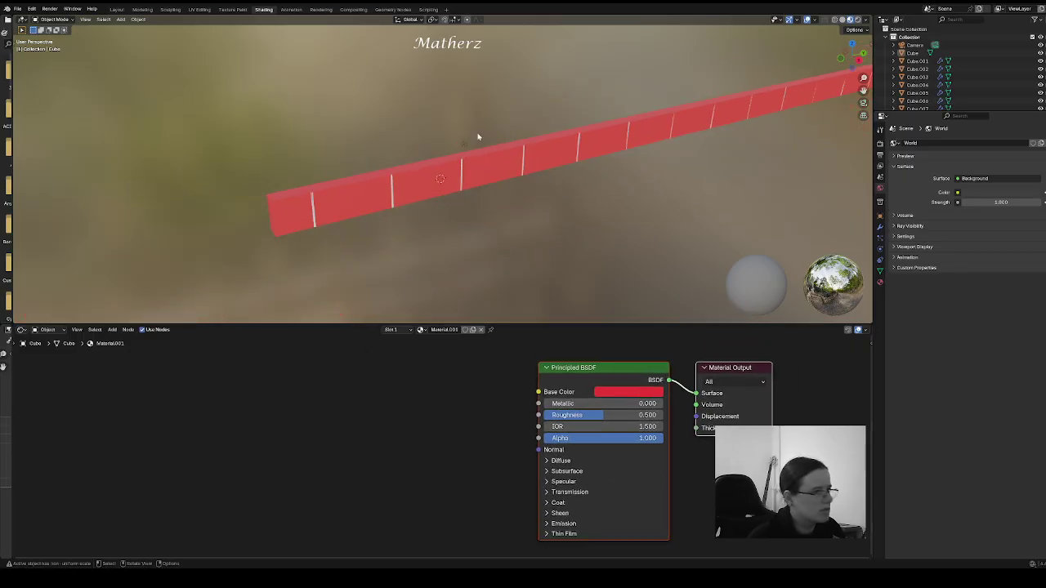
{"action": "middle_click_drag", "start_coordinate": [716, 124], "coordinate": [774, 89]}
{"action": "scroll", "coordinate": [434, 138], "scroll_direction": "up", "scroll_amount": 3}
{"action": "left_click", "coordinate": [434, 139]}
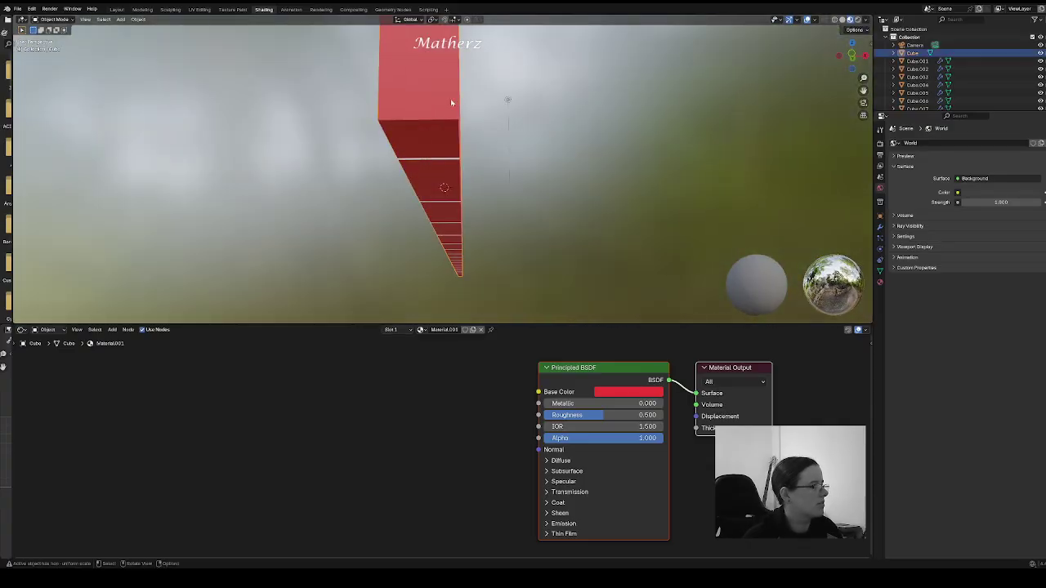
{"action": "left_click", "coordinate": [52, 20]}
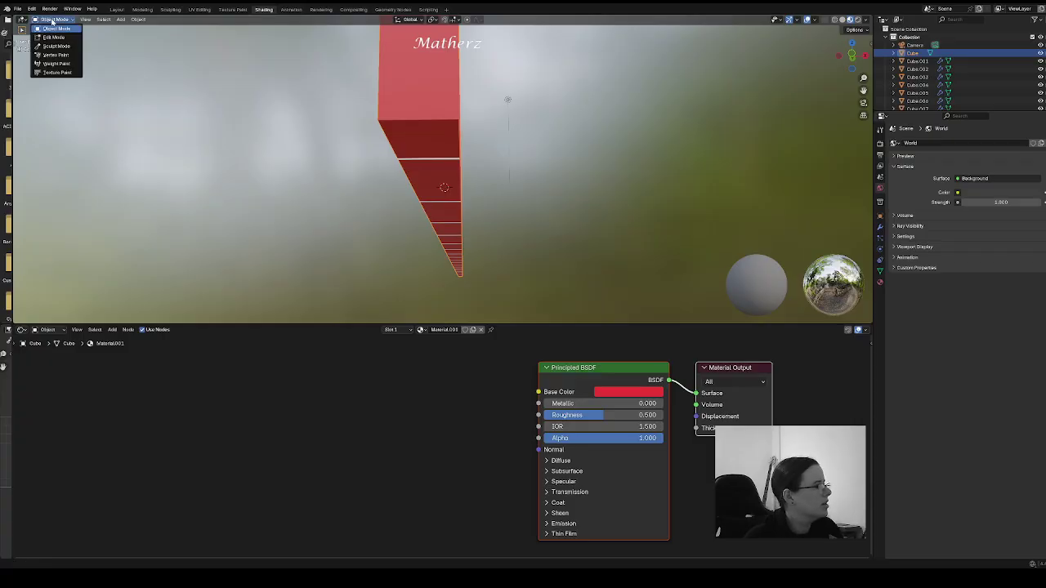
{"action": "left_click", "coordinate": [51, 37]}
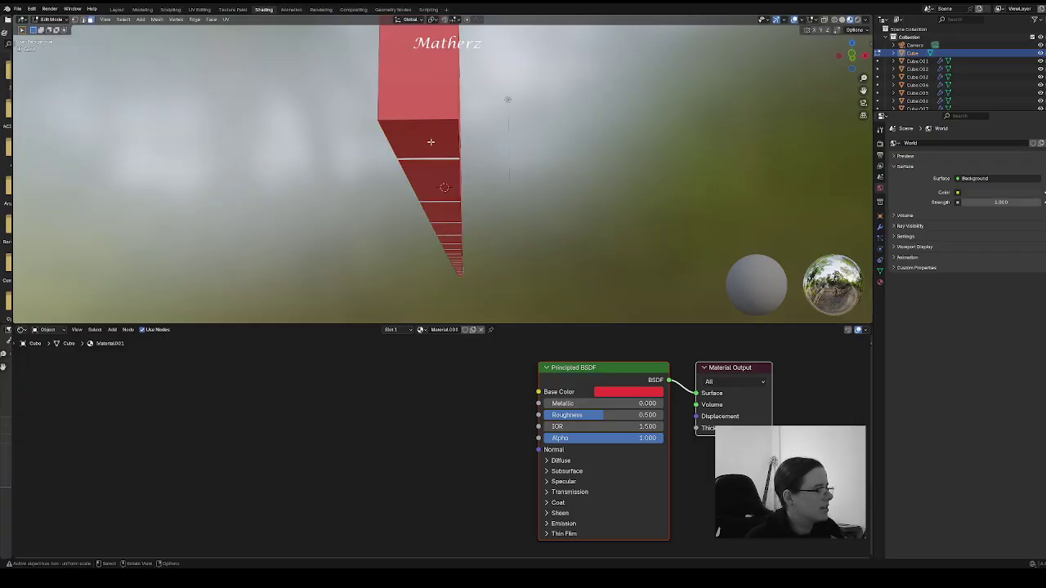
{"action": "key", "text": "a"}
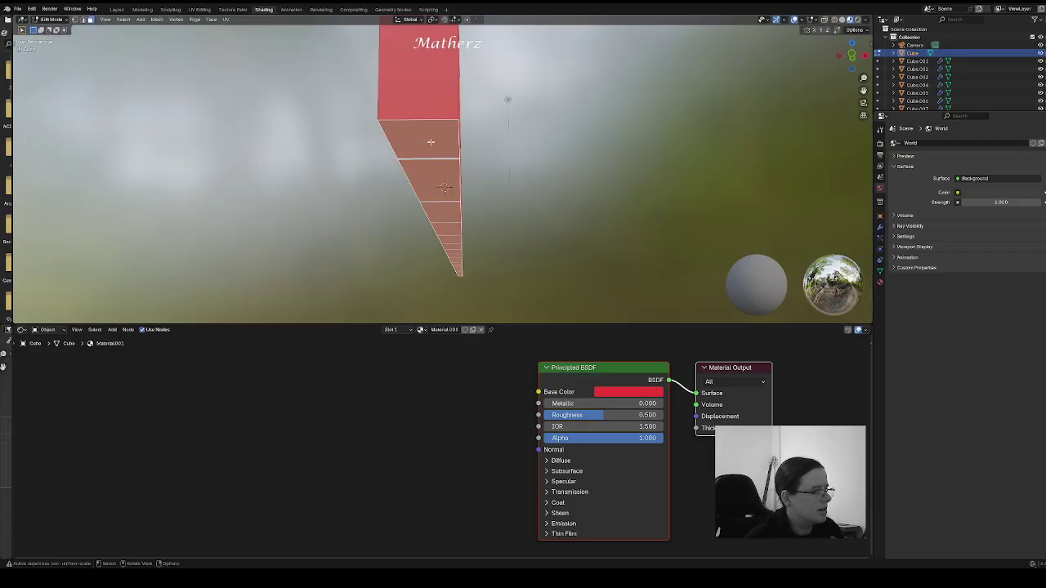
Step: Add a second material slot to the corridor with a new material named "Corridor material 2"
{"action": "left_click", "coordinate": [881, 281]}
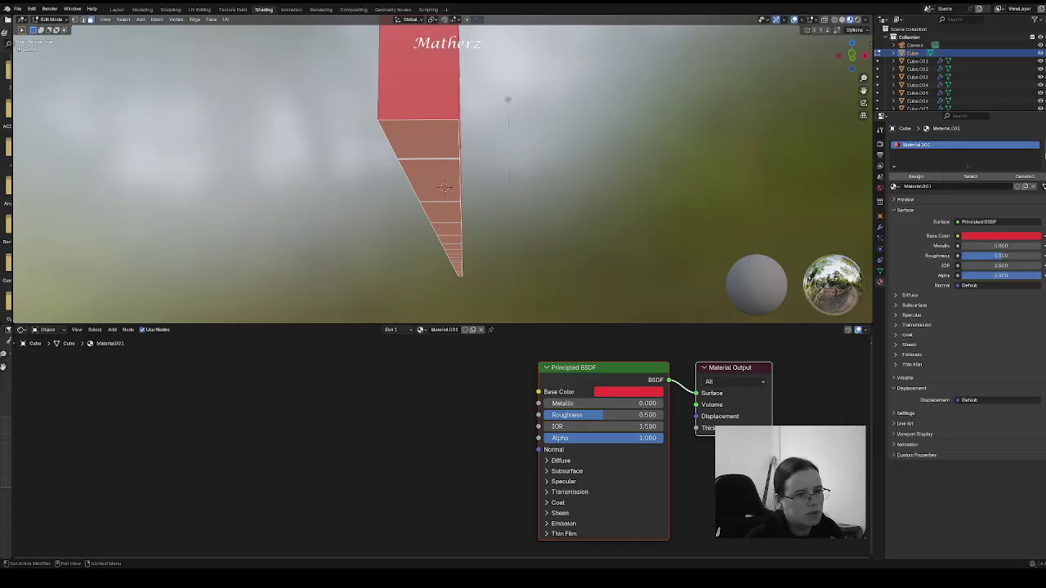
{"action": "left_click", "coordinate": [1044, 145]}
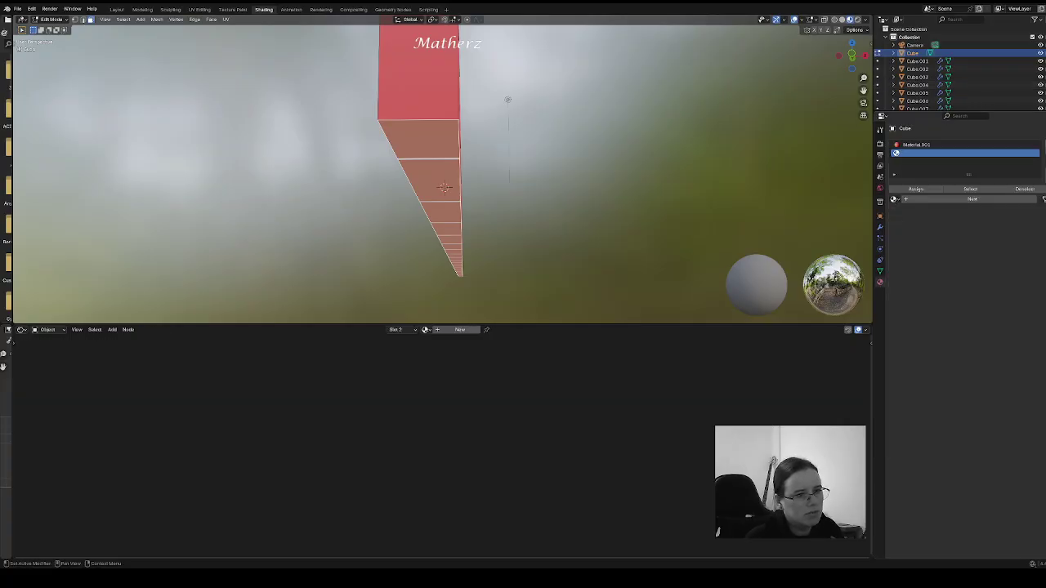
{"action": "left_click", "coordinate": [962, 198]}
{"action": "double_click", "coordinate": [917, 153]}
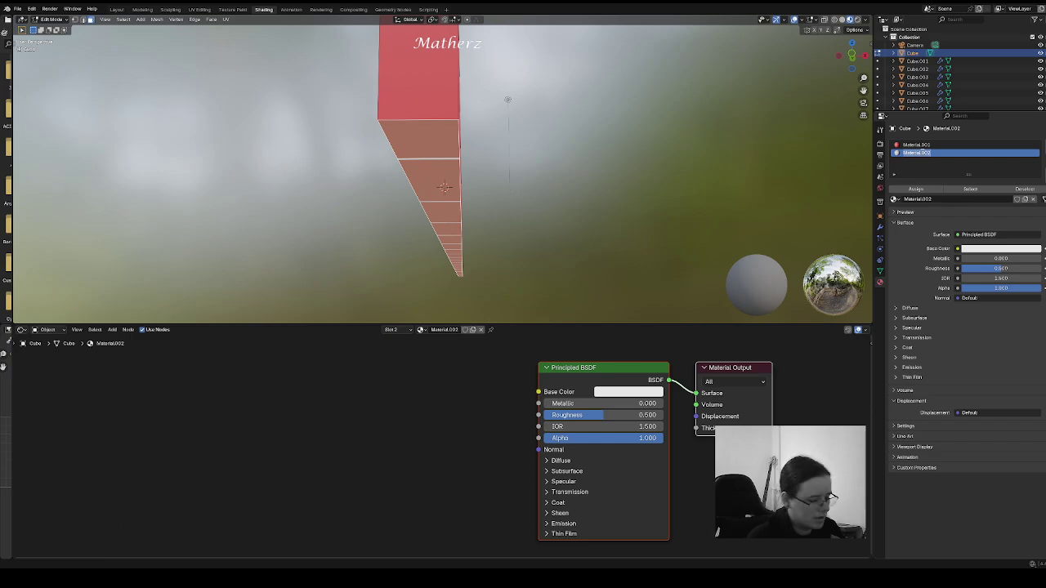
{"action": "type", "text": "Corridor mate"}
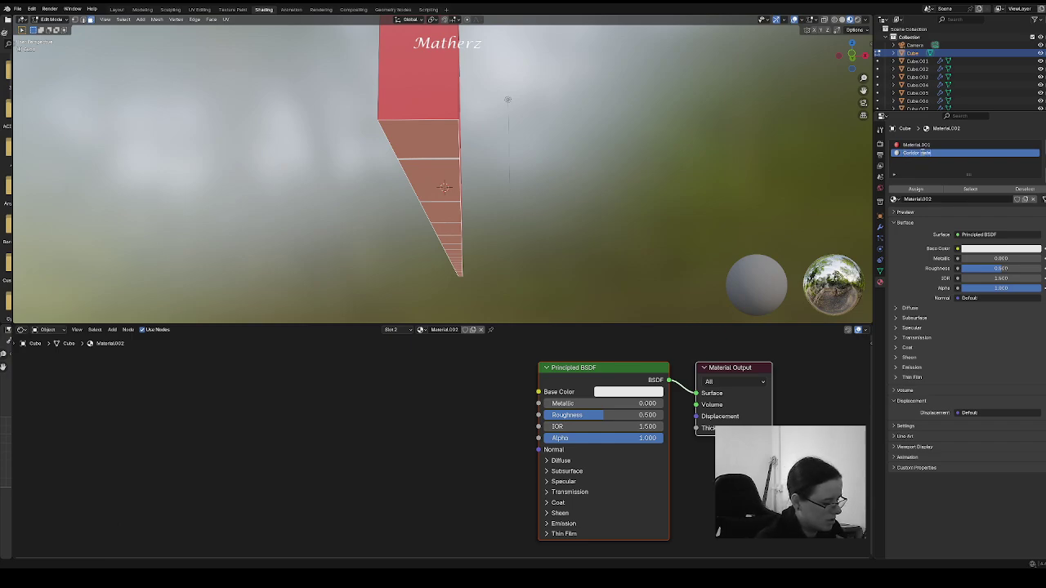
{"action": "type", "text": "rial 2"}
{"action": "key", "text": "Return"}
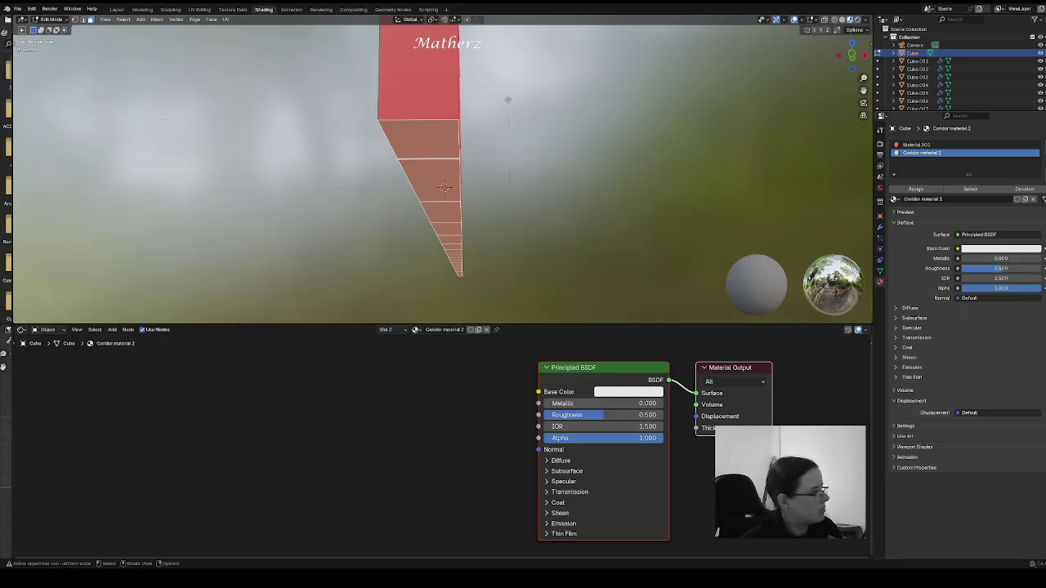
Step: Assign Corridor material 2 to the selected floor face and return to Object Mode
{"action": "left_click", "coordinate": [916, 190]}
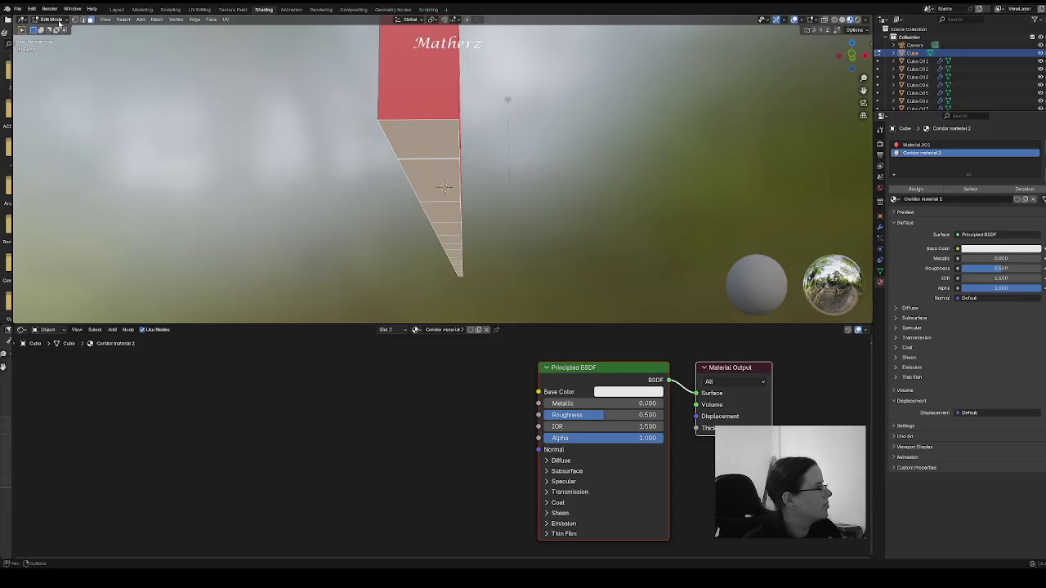
{"action": "left_click", "coordinate": [53, 19]}
{"action": "left_click", "coordinate": [65, 30]}
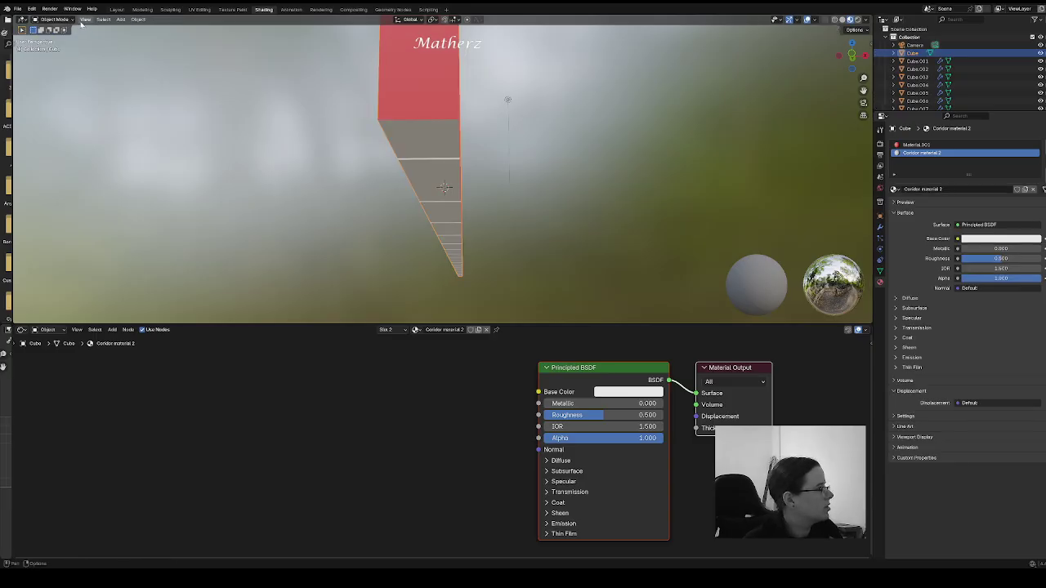
Step: View the corridor through the active camera with Rendered viewport shading
{"action": "left_click", "coordinate": [85, 18]}
{"action": "mouse_move", "coordinate": [128, 141]}
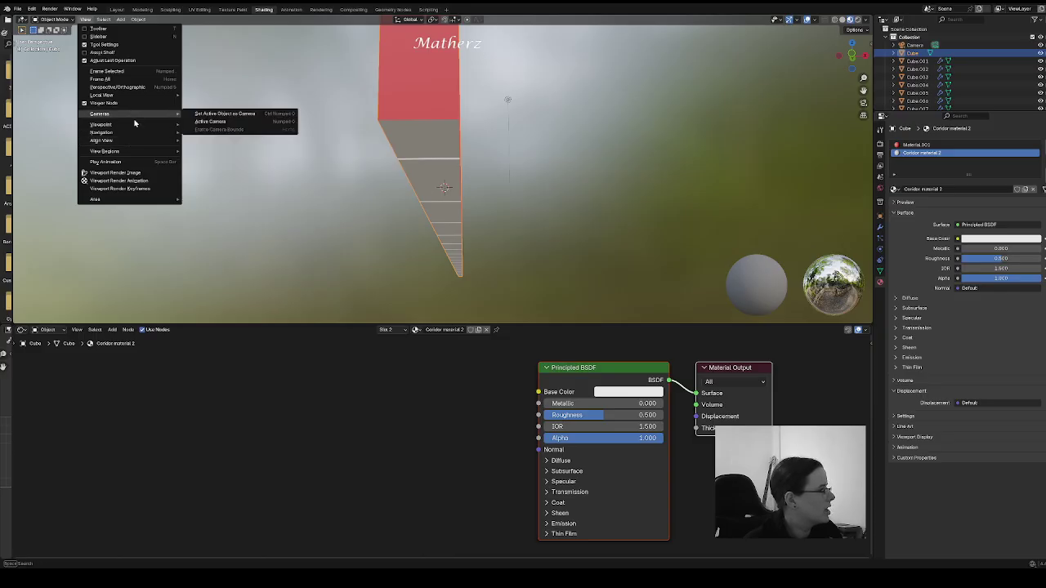
{"action": "mouse_move", "coordinate": [158, 113]}
{"action": "left_click", "coordinate": [243, 123]}
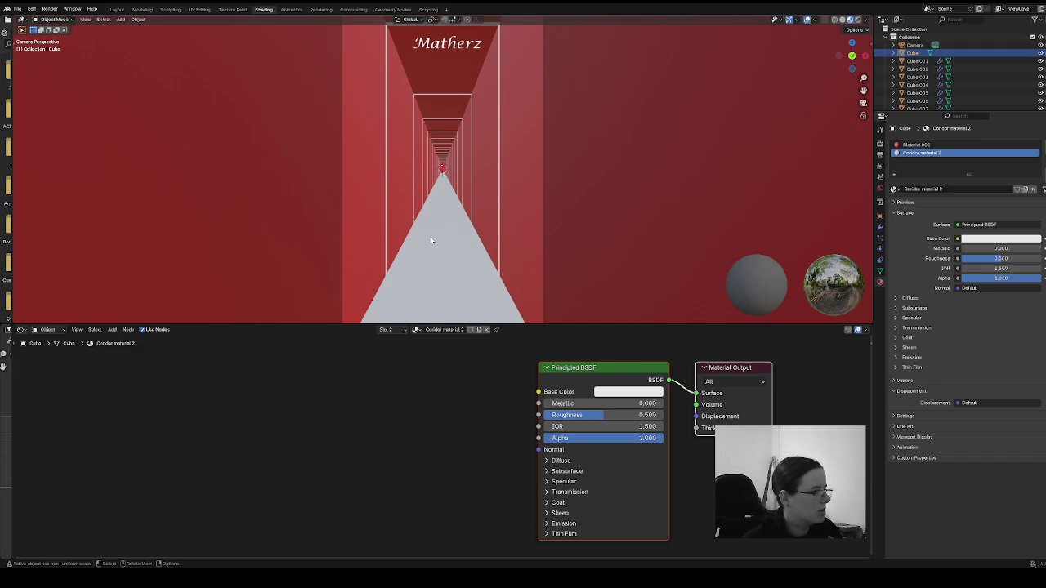
{"action": "left_click", "coordinate": [860, 19]}
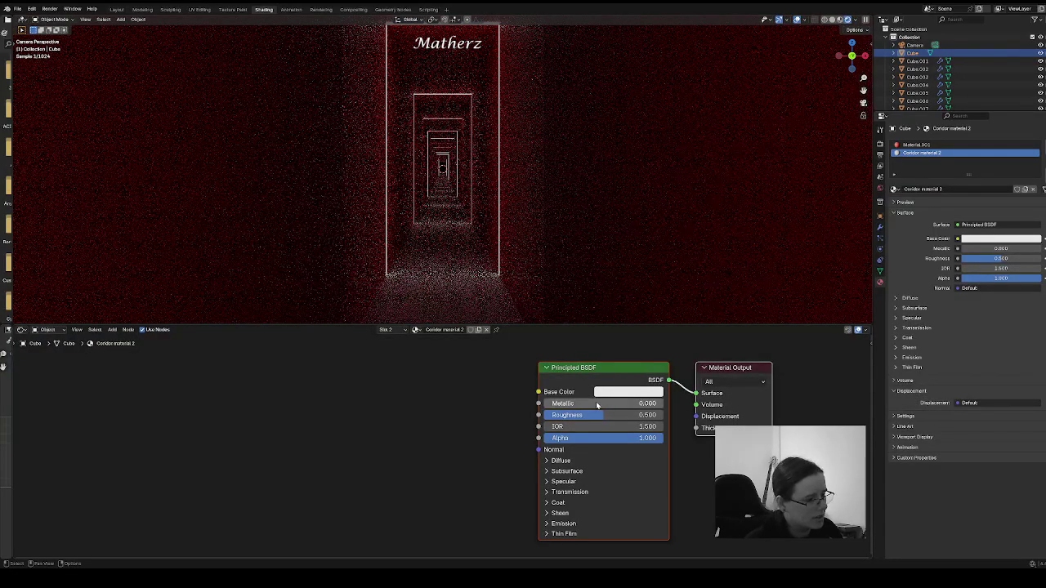
Step: Set the floor material's Metallic to 0.396 and Roughness to 0.917, and return the viewport to Material Preview
{"action": "left_click_drag", "start_coordinate": [569, 405], "coordinate": [546, 415]}
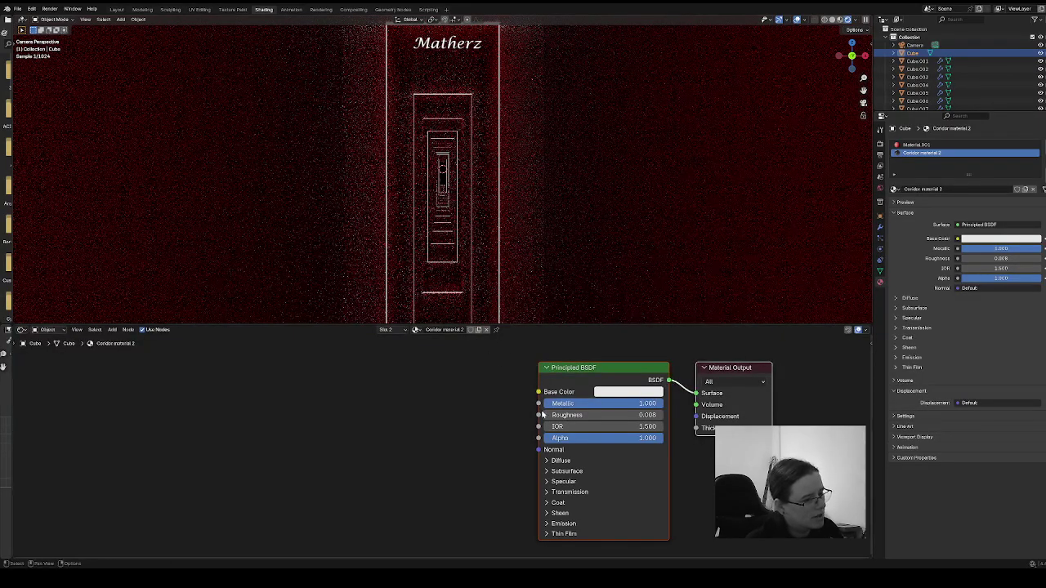
{"action": "left_click_drag", "start_coordinate": [544, 415], "coordinate": [591, 403]}
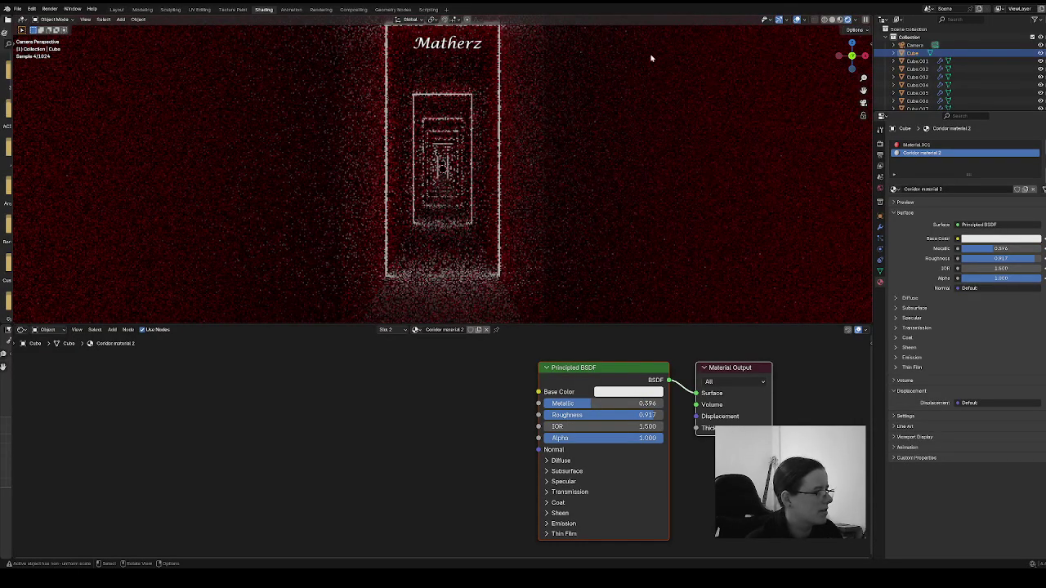
{"action": "left_click", "coordinate": [840, 20]}
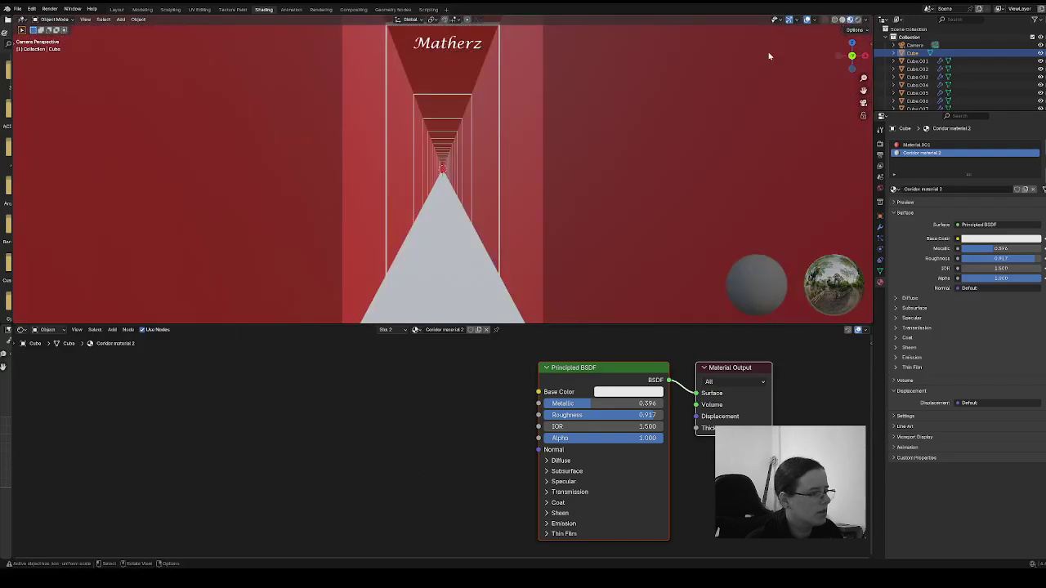
Step: Add a Voronoi Texture feeding its Color into the floor's Base Color, with Scale 6.5, Detail 2.6, Roughness 0.732 and Lacunarity 3
{"action": "left_click", "coordinate": [115, 330]}
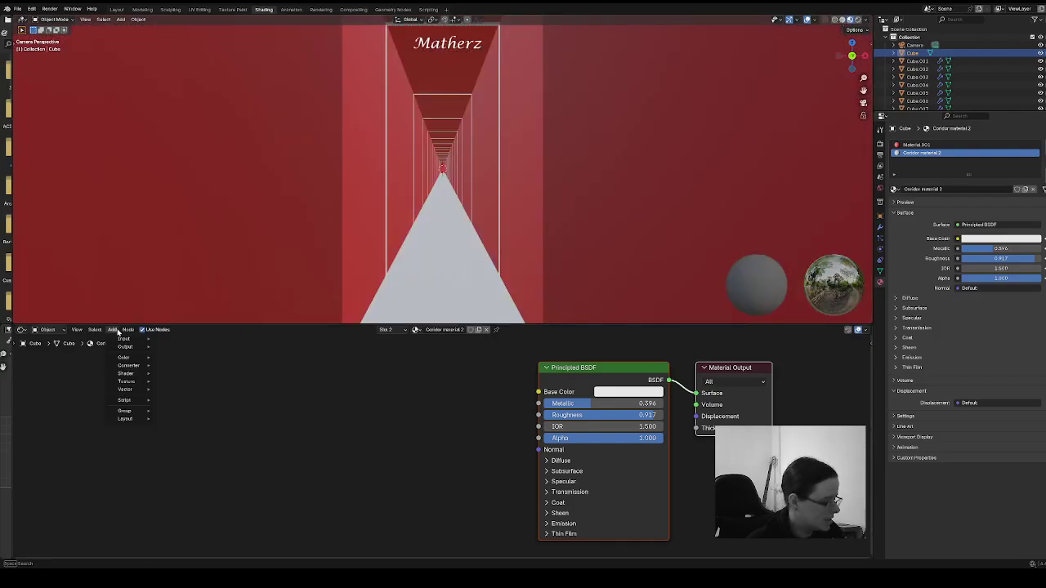
{"action": "mouse_move", "coordinate": [135, 382]}
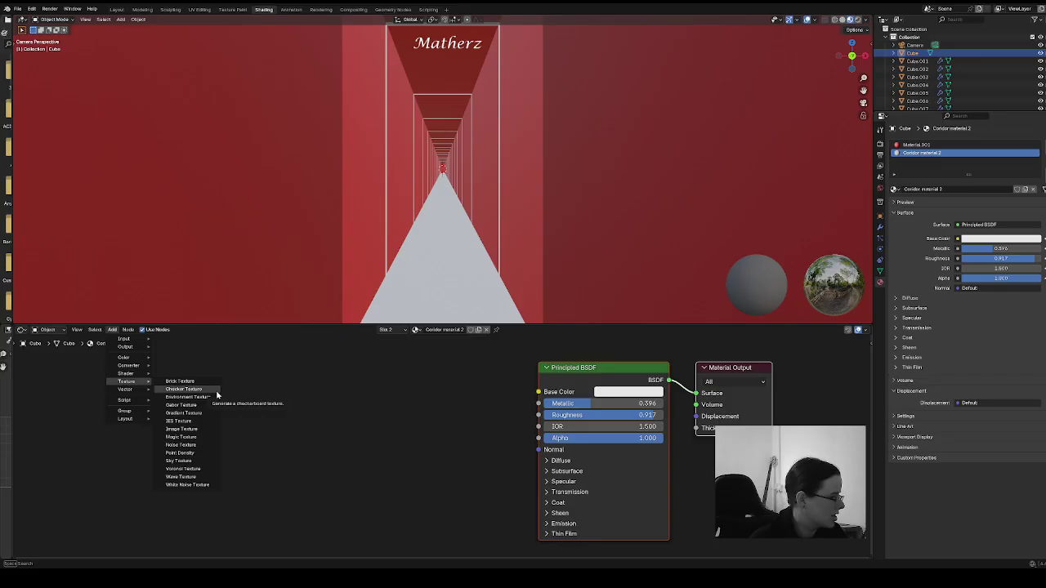
{"action": "left_click", "coordinate": [215, 472]}
{"action": "left_click", "coordinate": [410, 395]}
{"action": "left_click_drag", "start_coordinate": [427, 396], "coordinate": [539, 393]}
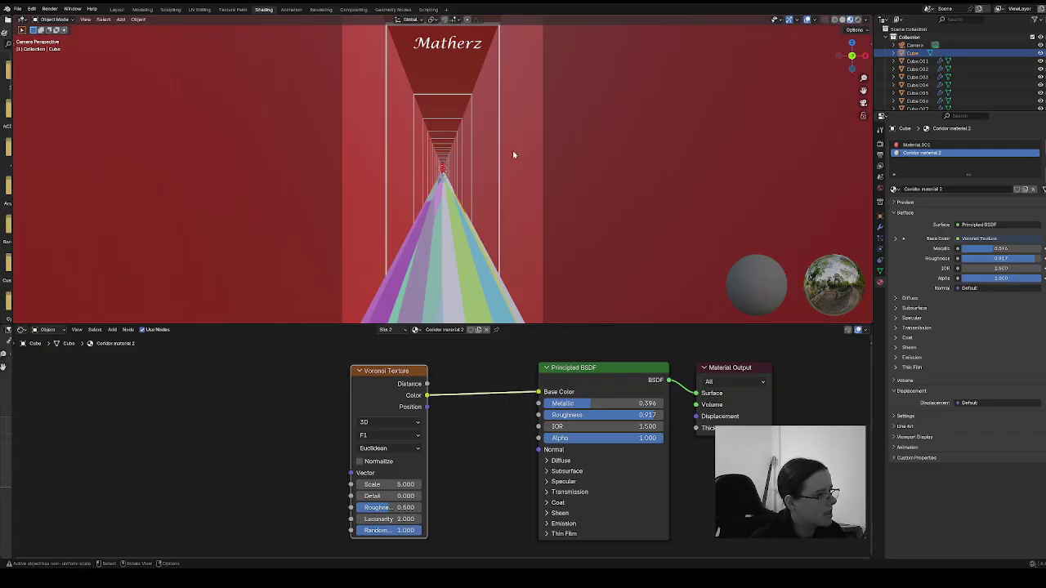
{"action": "mouse_move", "coordinate": [388, 485]}
{"action": "left_mouse_down"}
{"action": "mouse_move", "coordinate": [425, 485]}
{"action": "mouse_move", "coordinate": [377, 485]}
{"action": "mouse_move", "coordinate": [392, 485]}
{"action": "mouse_move", "coordinate": [397, 519]}
{"action": "mouse_move", "coordinate": [412, 508]}
{"action": "mouse_move", "coordinate": [378, 496]}
{"action": "left_mouse_up"}
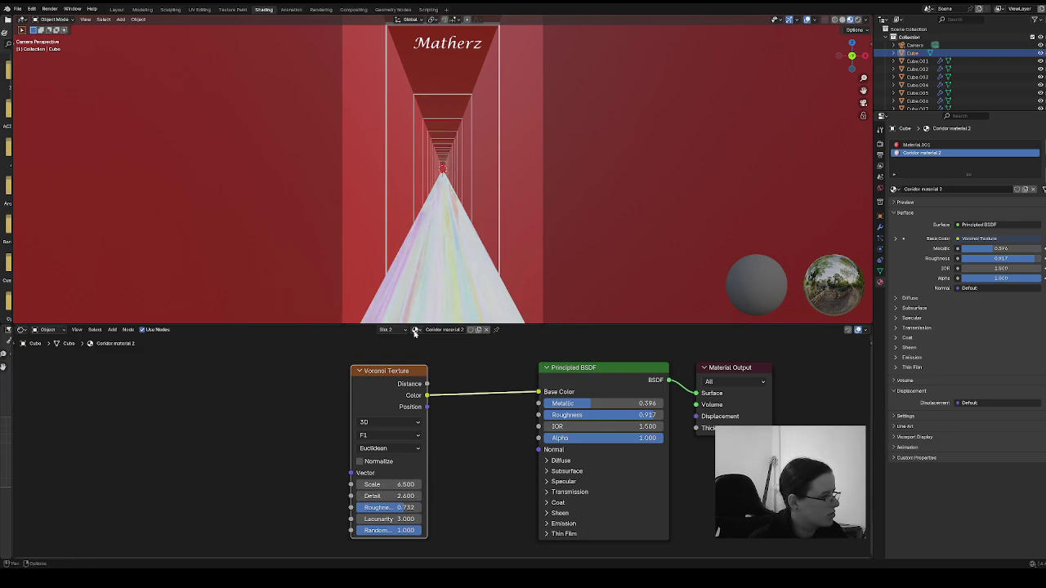
Step: Replace the floor's Voronoi Texture with a Noise Texture feeding its Color into Base Color, with Scale 137.5
{"action": "key", "text": "x"}
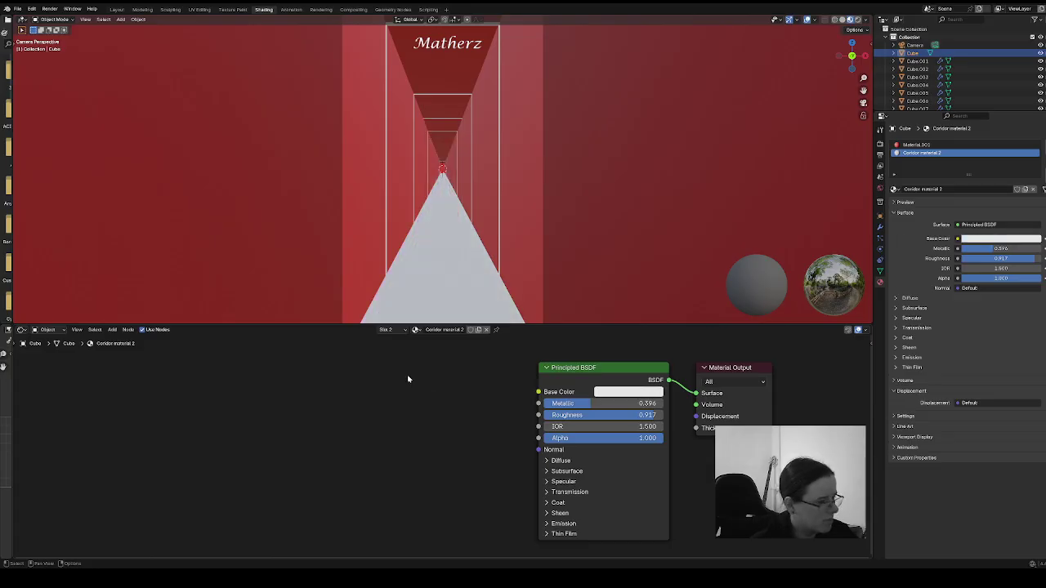
{"action": "left_click", "coordinate": [113, 331]}
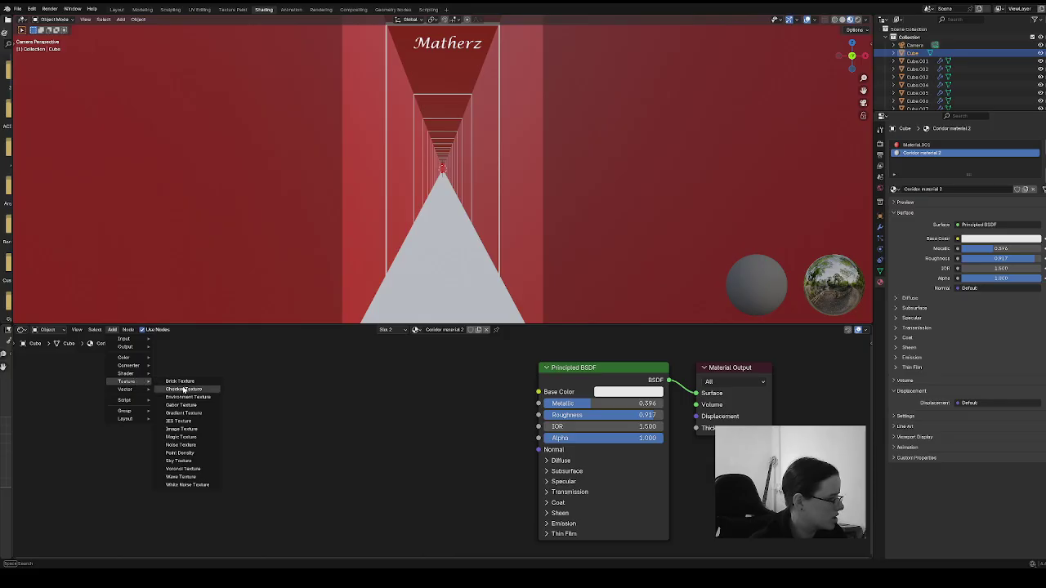
{"action": "left_click", "coordinate": [206, 444]}
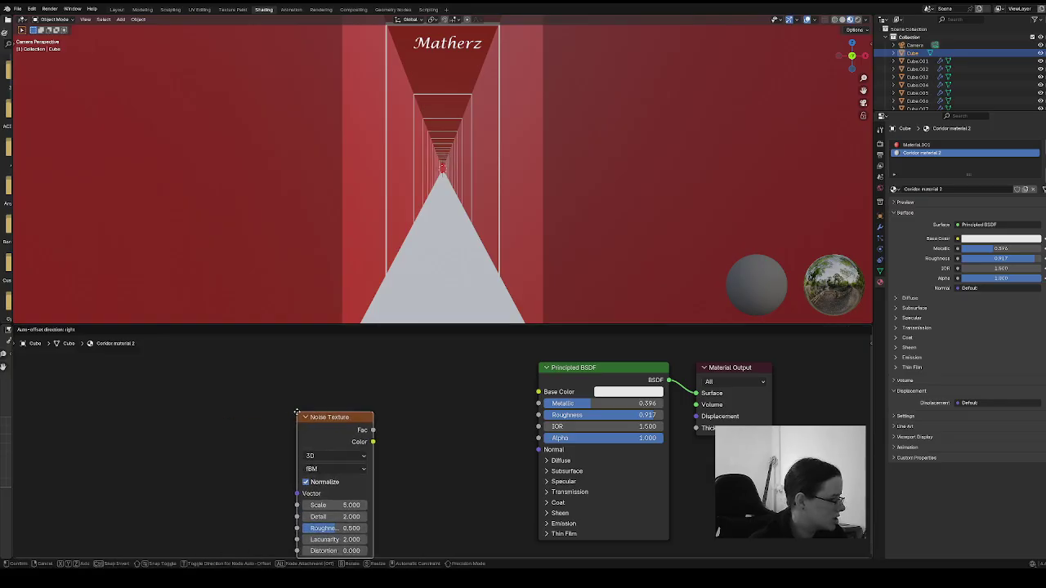
{"action": "left_click", "coordinate": [472, 406]}
{"action": "left_click_drag", "start_coordinate": [476, 399], "coordinate": [539, 392]}
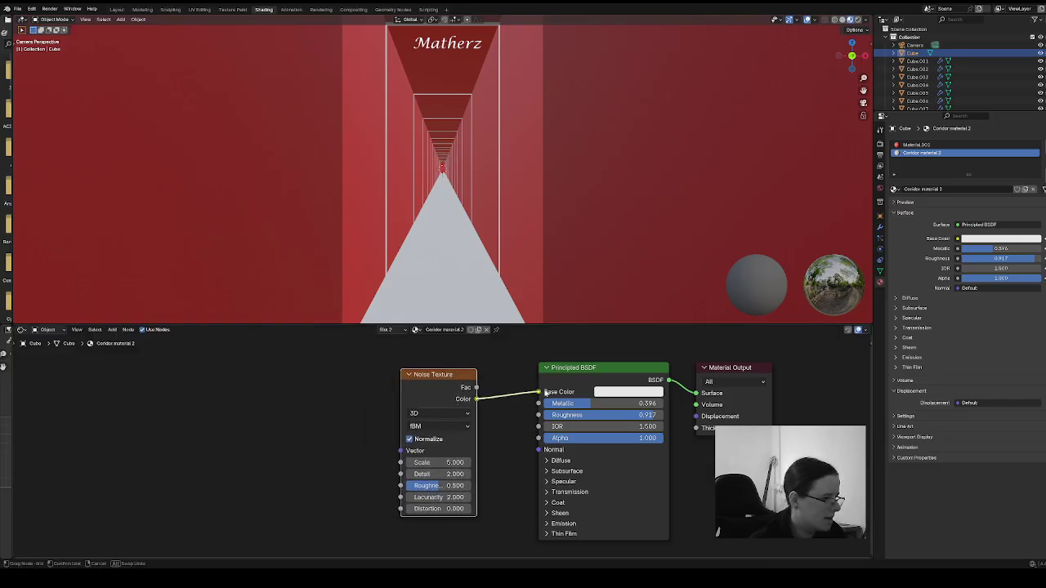
{"action": "left_click_drag", "start_coordinate": [437, 463], "coordinate": [565, 462]}
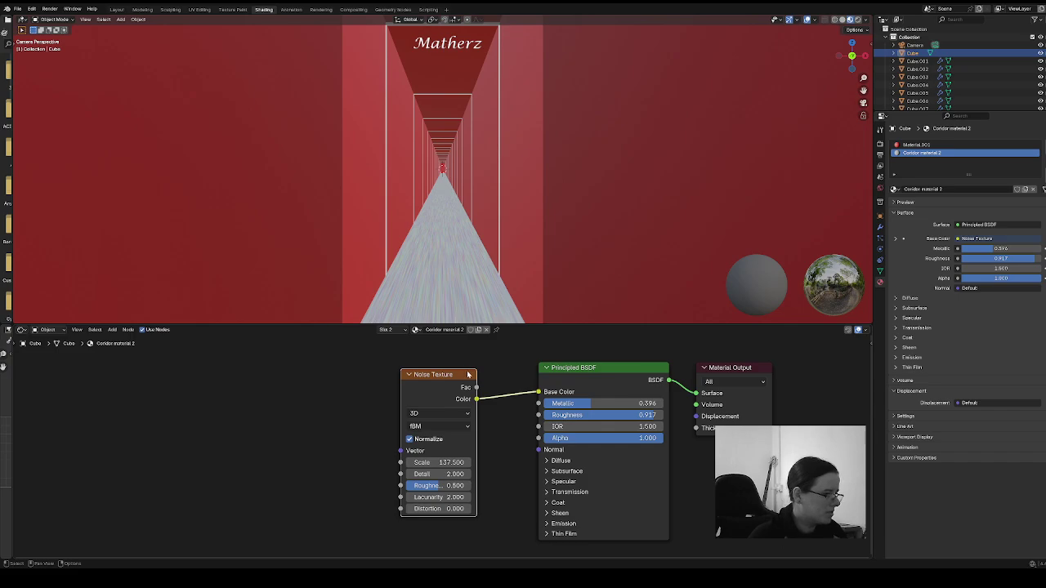
Step: Insert a Color Ramp between the Noise Texture and Base Color, moving the black stop inward and the white stop to 0.758
{"action": "left_click_drag", "start_coordinate": [468, 374], "coordinate": [264, 384]}
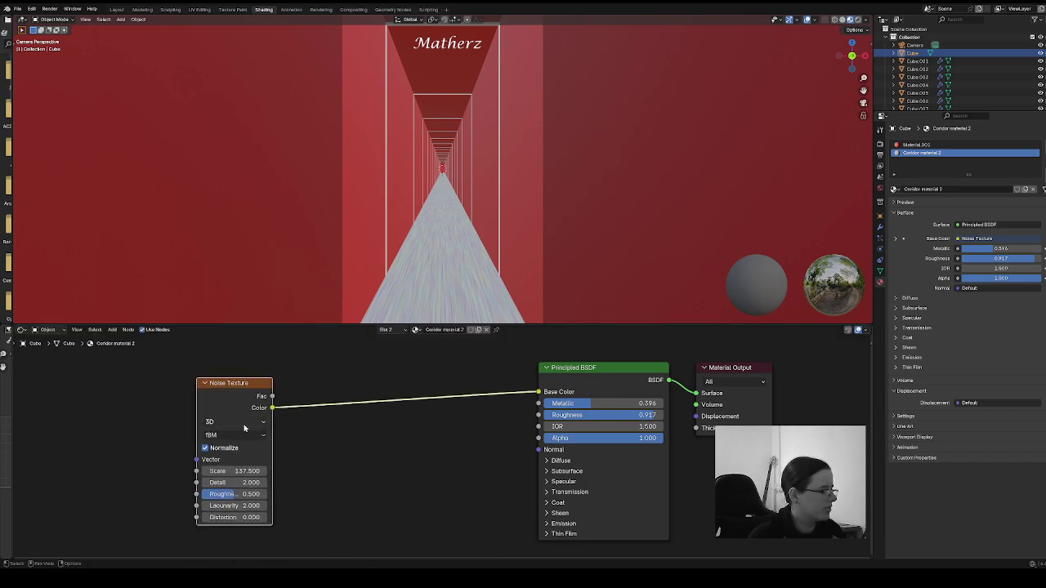
{"action": "left_click", "coordinate": [113, 329]}
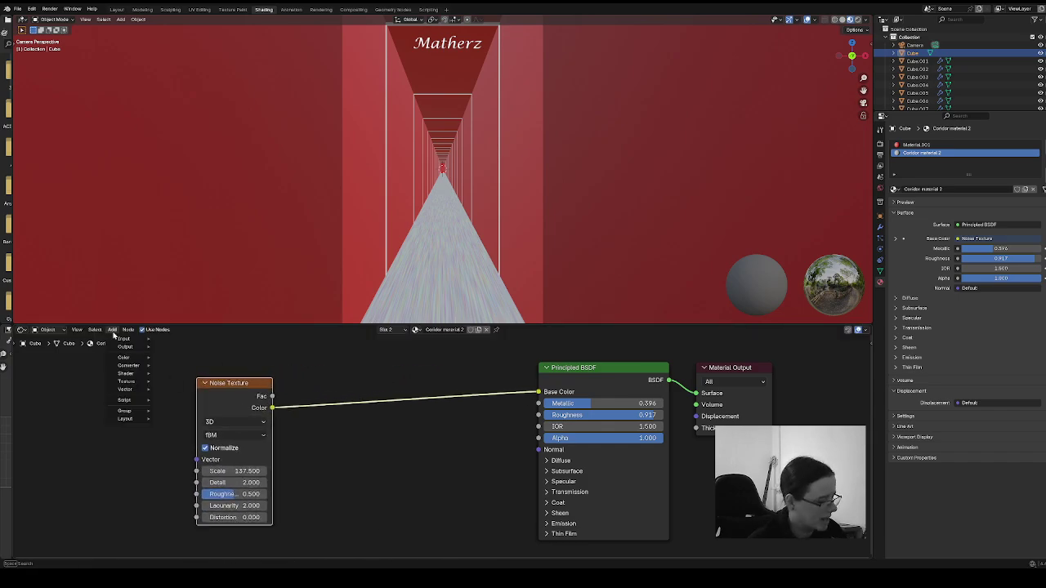
{"action": "type", "text": "co"}
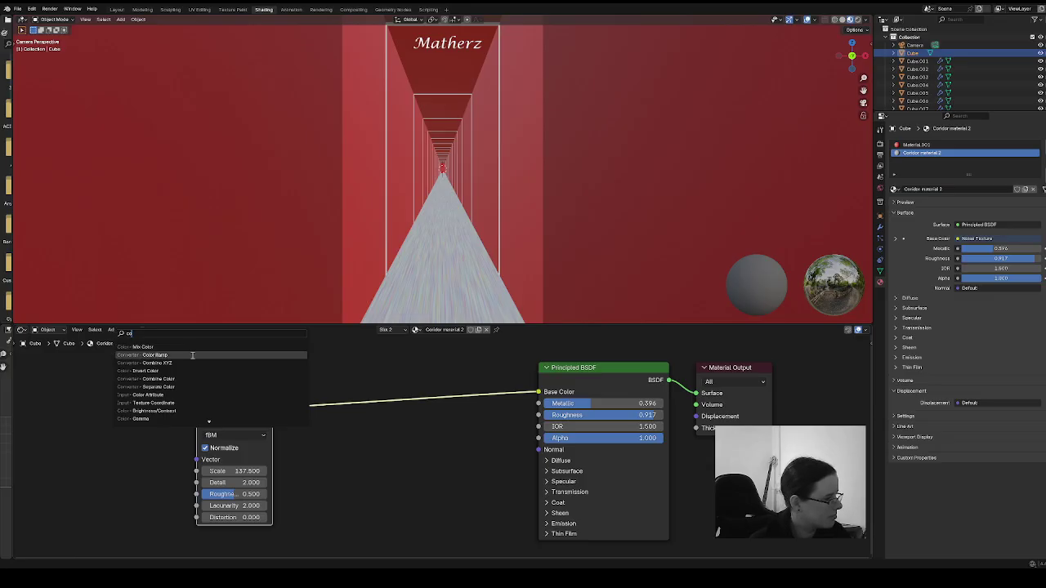
{"action": "left_click", "coordinate": [193, 356]}
{"action": "left_click", "coordinate": [341, 374]}
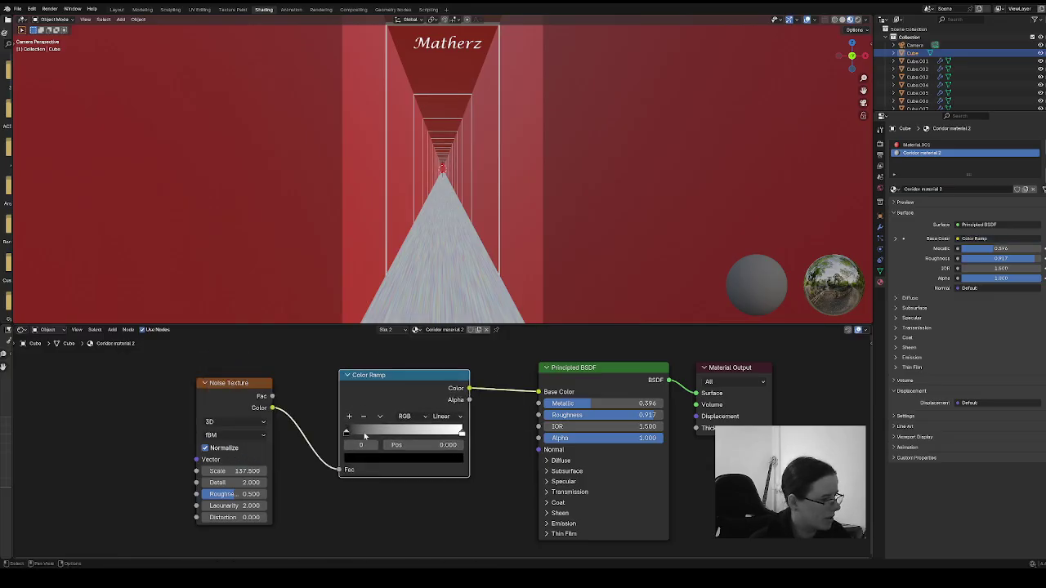
{"action": "left_click_drag", "start_coordinate": [348, 435], "coordinate": [382, 432]}
{"action": "left_click_drag", "start_coordinate": [463, 434], "coordinate": [434, 433]}
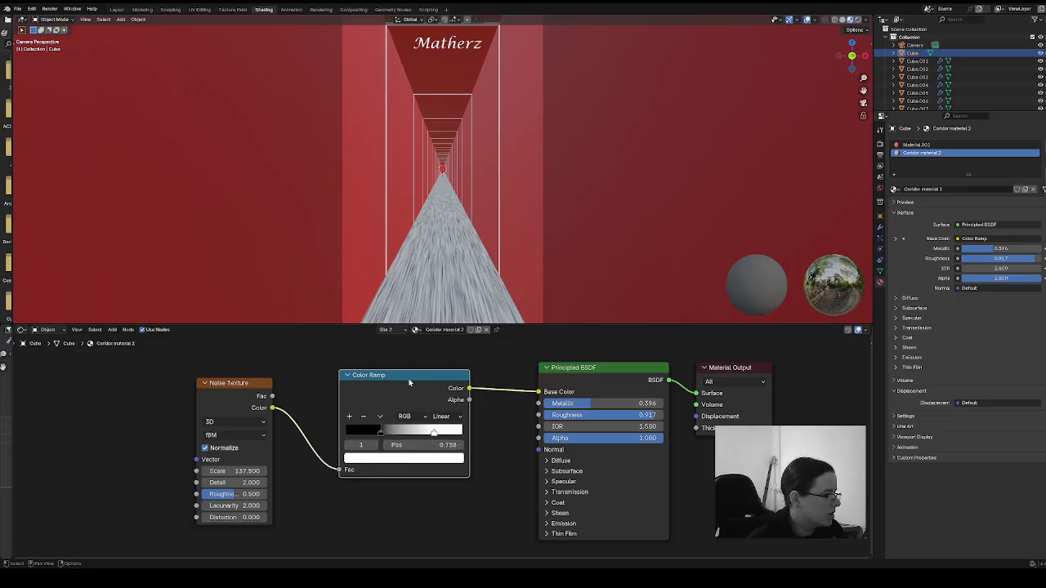
Step: Insert a Bump node between the Noise Texture and Color Ramp, with the noise Color feeding its Height input
{"action": "left_click", "coordinate": [112, 329]}
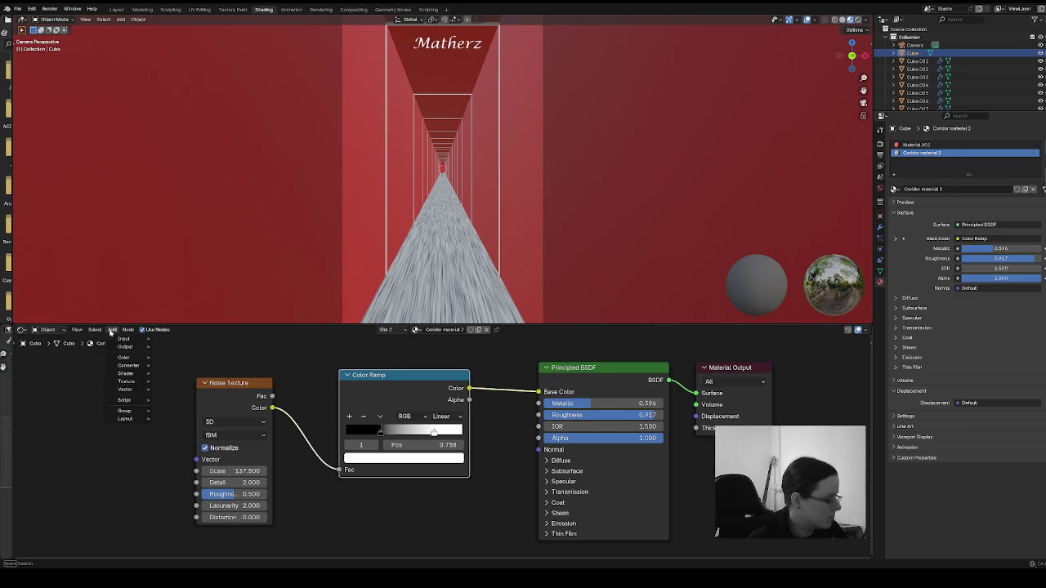
{"action": "type", "text": "bump"}
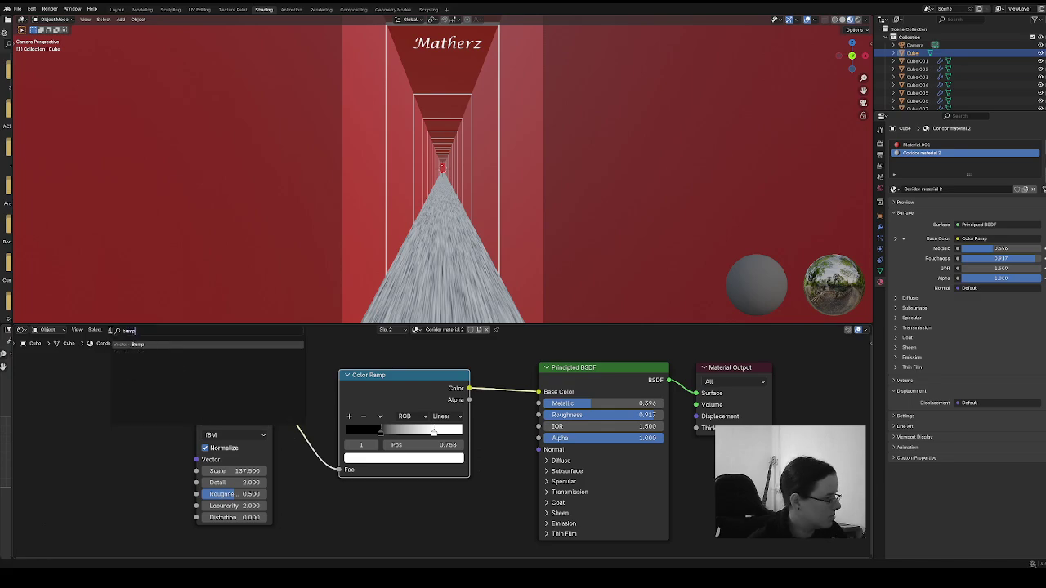
{"action": "left_click", "coordinate": [171, 345]}
{"action": "left_click", "coordinate": [356, 451]}
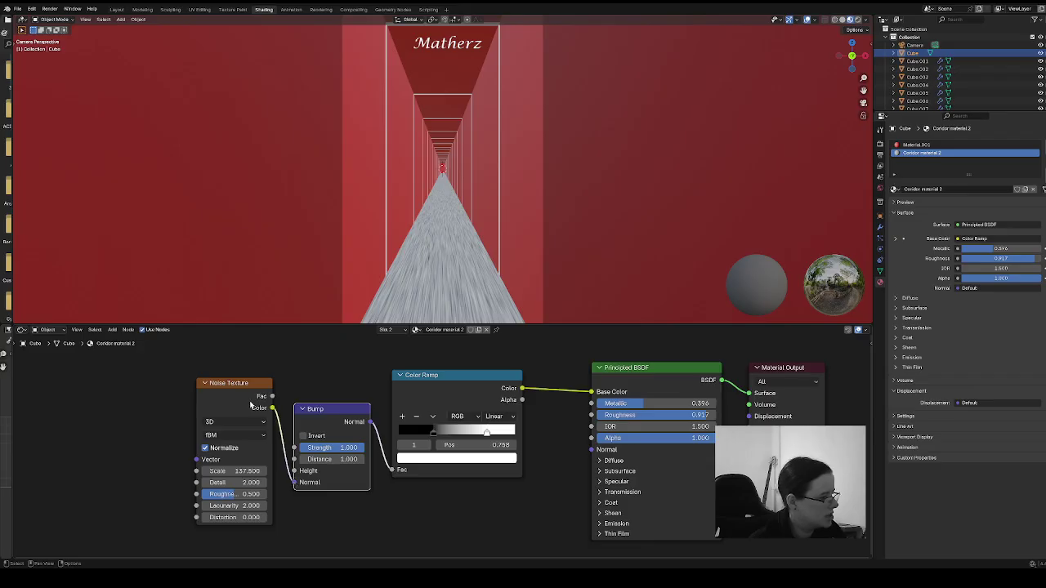
{"action": "left_click_drag", "start_coordinate": [294, 483], "coordinate": [294, 472]}
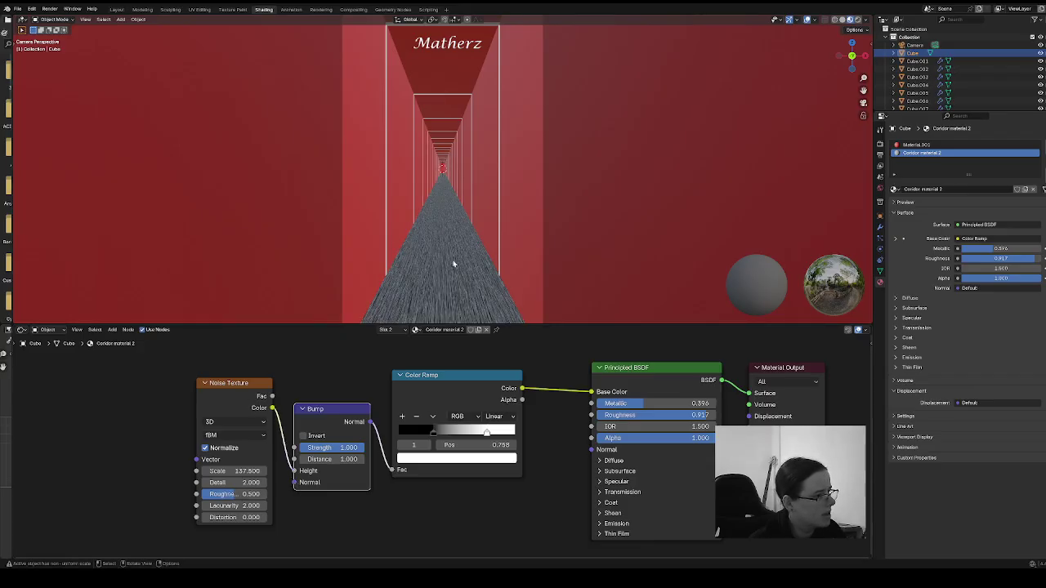
Step: Under Rendered shading, set the floor's Roughness to 0.331, Metallic to 0.912 and the noise Scale to 136.1
{"action": "left_click", "coordinate": [855, 19]}
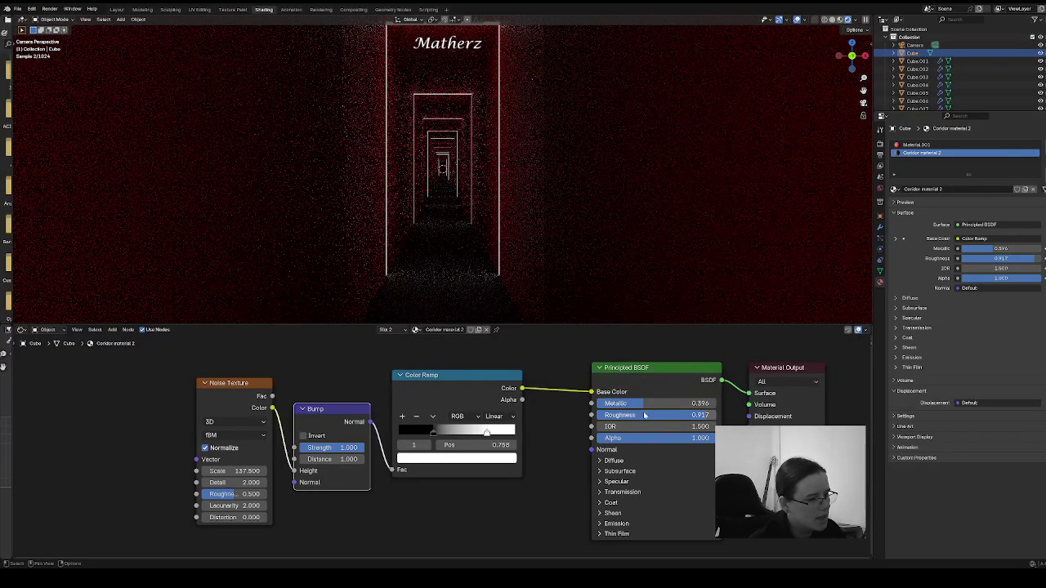
{"action": "left_click_drag", "start_coordinate": [703, 418], "coordinate": [638, 419]}
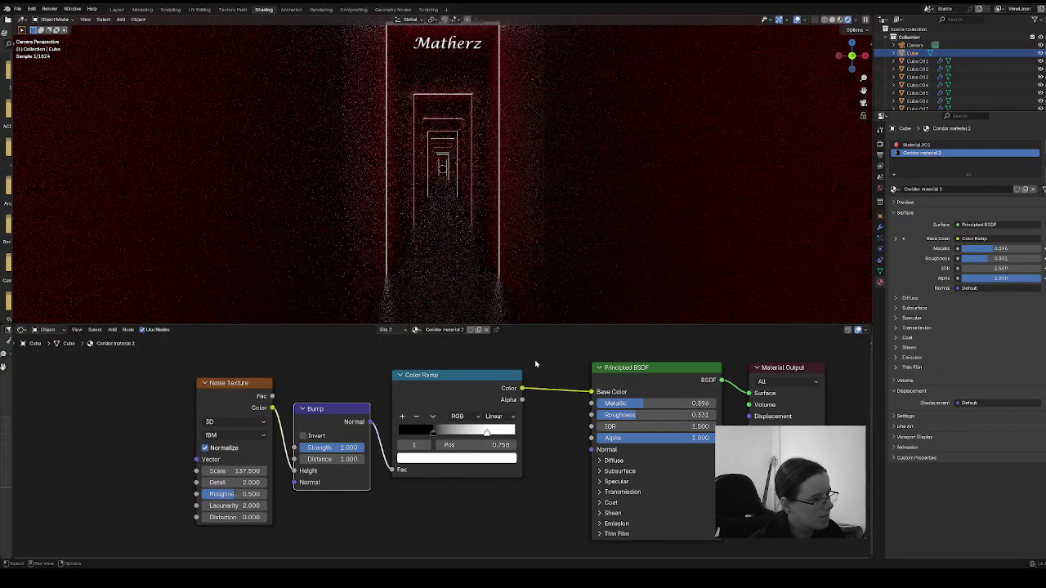
{"action": "left_click_drag", "start_coordinate": [621, 403], "coordinate": [706, 403]}
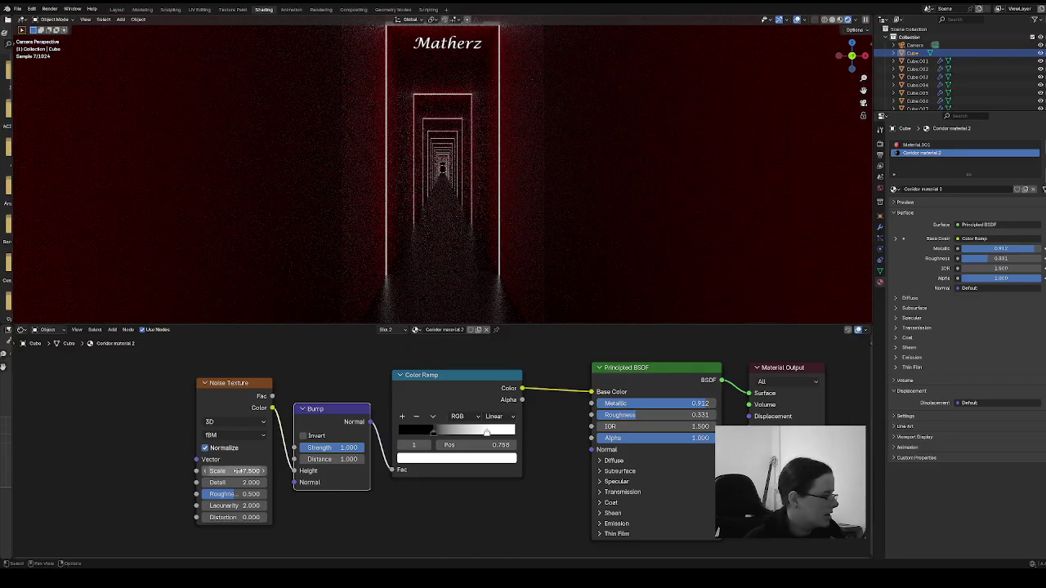
{"action": "left_click_drag", "start_coordinate": [246, 472], "coordinate": [237, 472]}
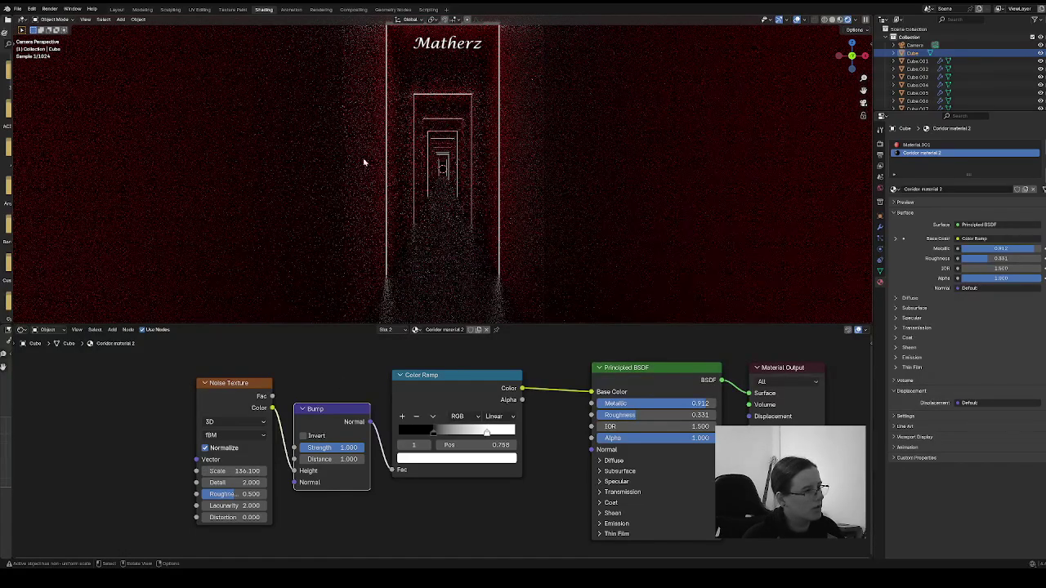
Step: Return to the Layout workspace with the camera viewport widened and set to Rendered shading
{"action": "left_click", "coordinate": [839, 23]}
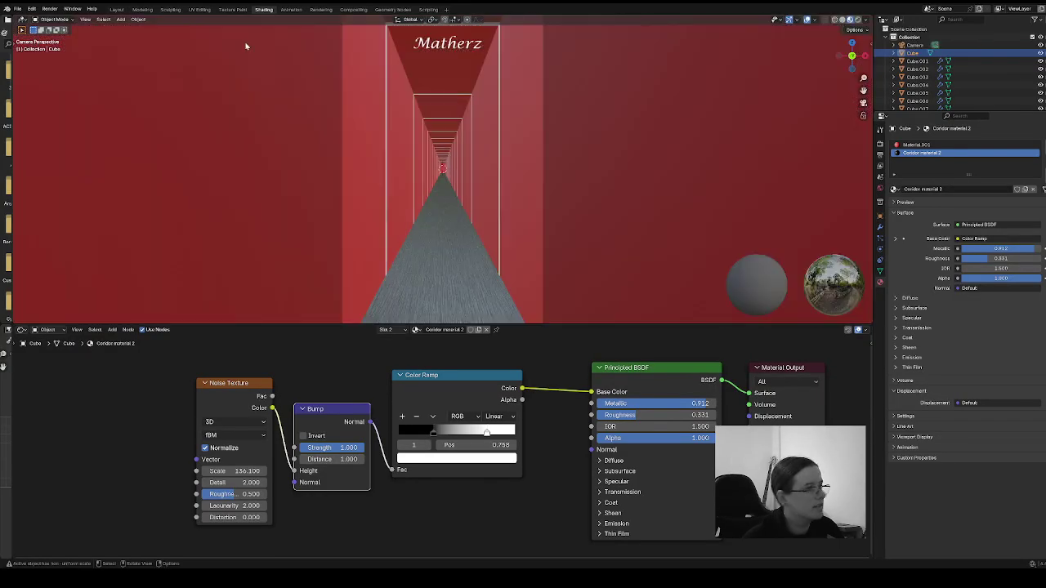
{"action": "left_click", "coordinate": [120, 9]}
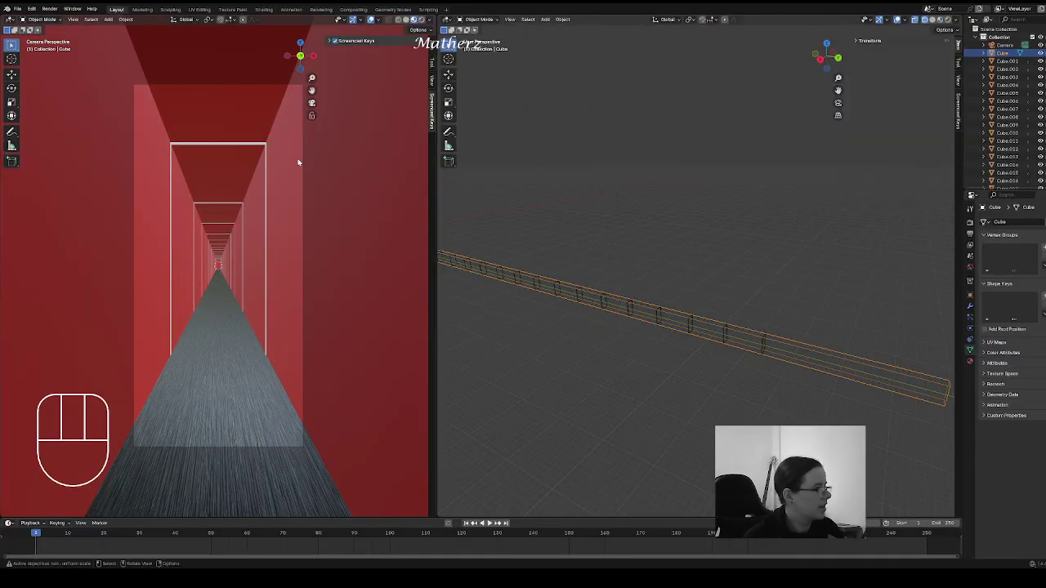
{"action": "left_click_drag", "start_coordinate": [433, 188], "coordinate": [739, 237]}
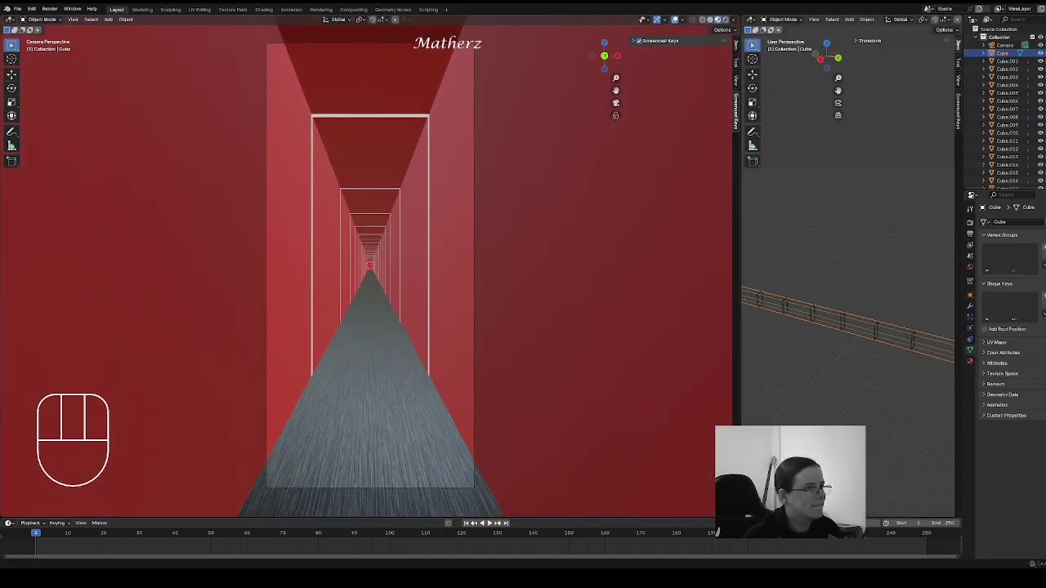
{"action": "left_click", "coordinate": [719, 19]}
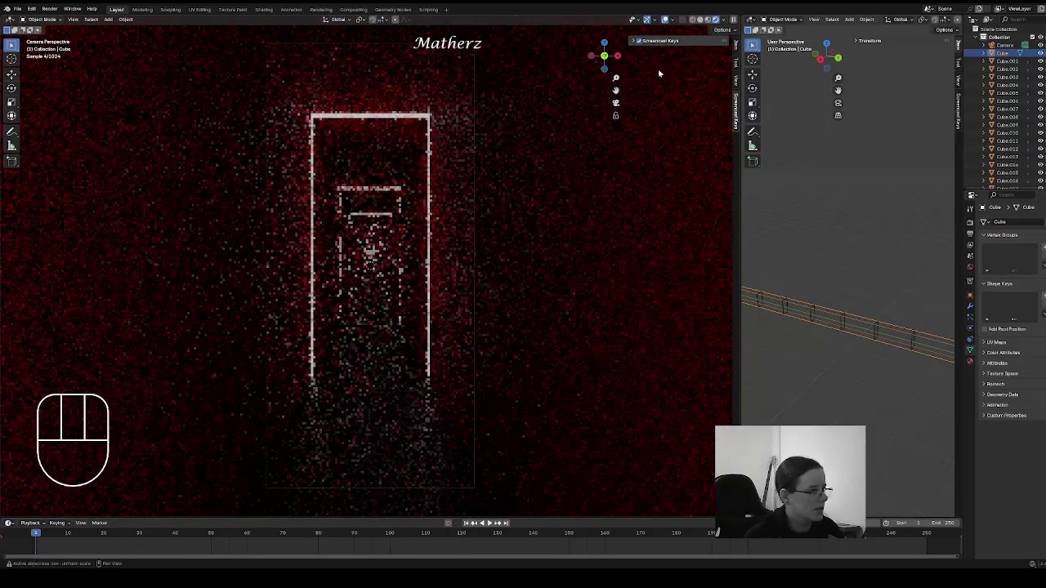
Step: Select the nearest light frame and increase the emission Strength of its shared material
{"action": "left_click", "coordinate": [427, 119]}
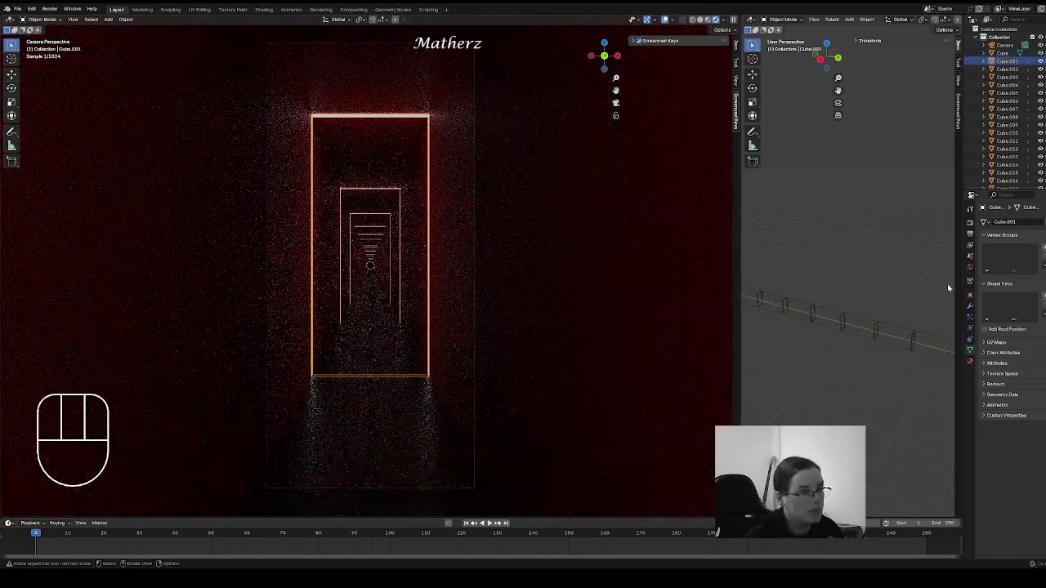
{"action": "left_click", "coordinate": [971, 362]}
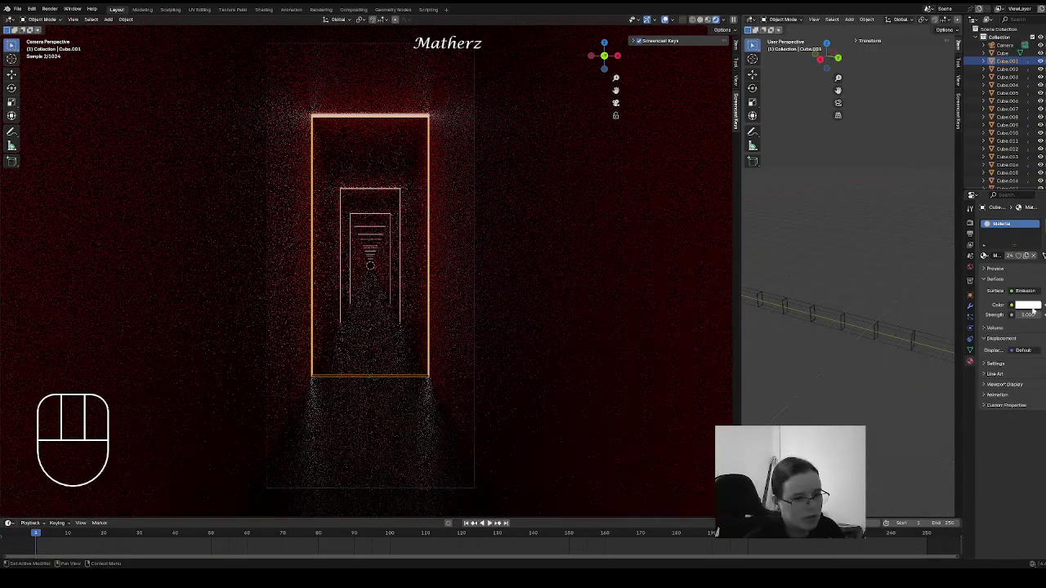
{"action": "left_click", "coordinate": [1027, 315]}
{"action": "mouse_move", "coordinate": [1028, 315]}
{"action": "left_mouse_down"}
{"action": "mouse_move", "coordinate": [1041, 315]}
{"action": "mouse_move", "coordinate": [1015, 315]}
{"action": "mouse_move", "coordinate": [1029, 315]}
{"action": "left_mouse_up"}
Step: Test green, pale blue, purple and red emission colours on the light frames and settle on a near-white colour
{"action": "left_click", "coordinate": [1027, 305]}
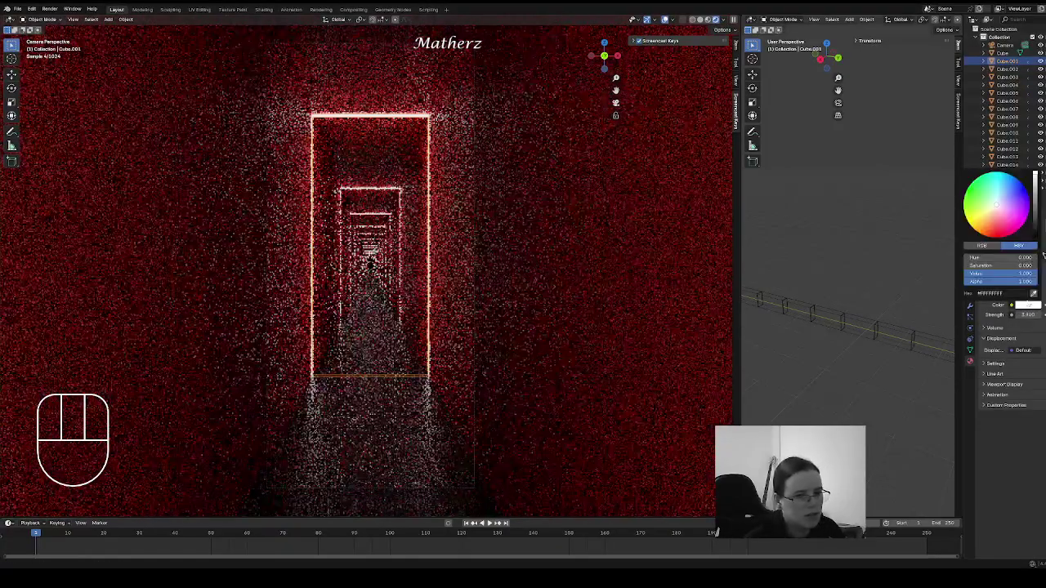
{"action": "left_click", "coordinate": [994, 204]}
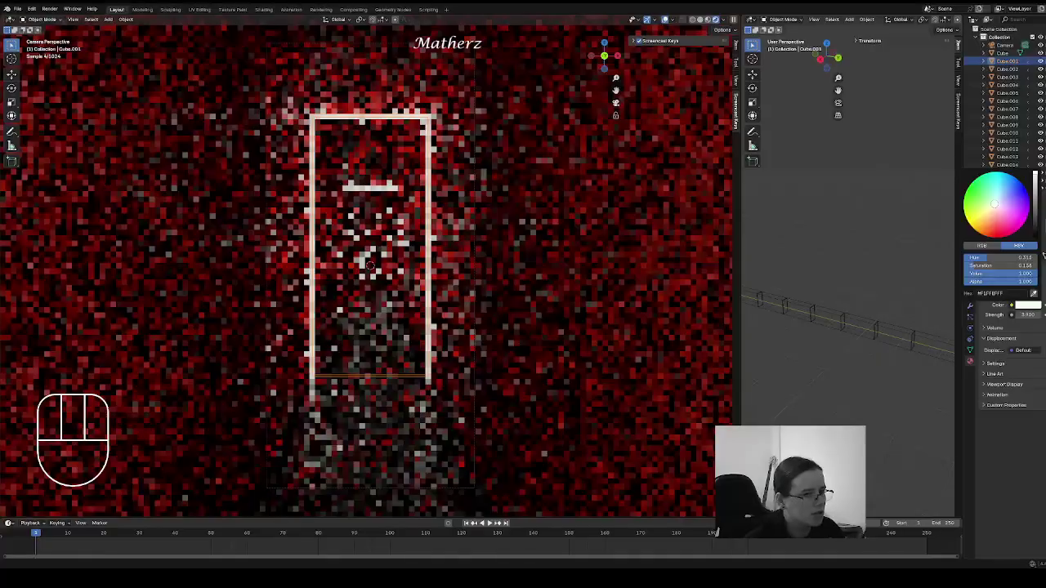
{"action": "left_click_drag", "start_coordinate": [994, 205], "coordinate": [975, 191]}
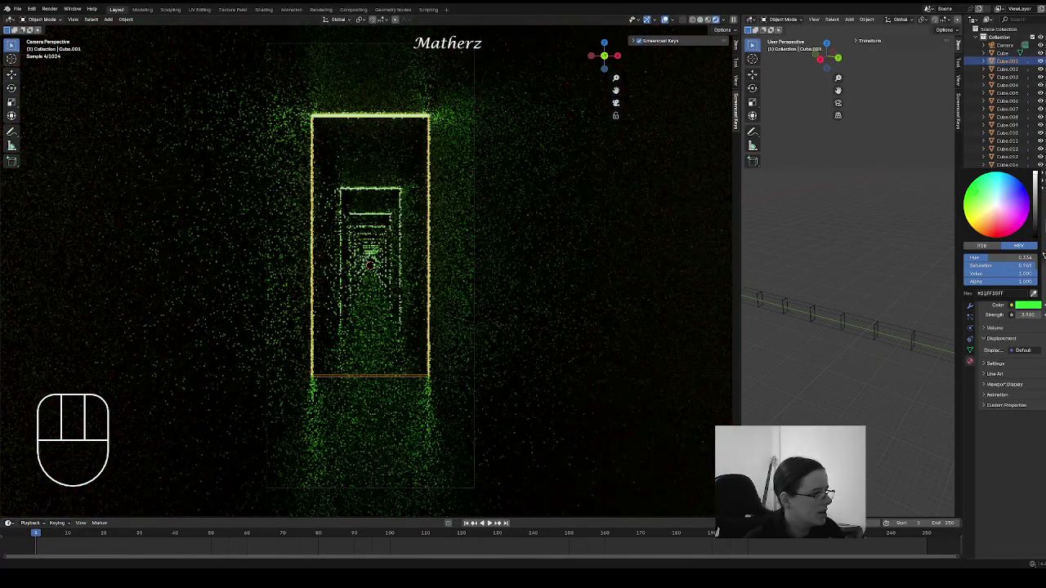
{"action": "left_click_drag", "start_coordinate": [1038, 257], "coordinate": [1043, 256]}
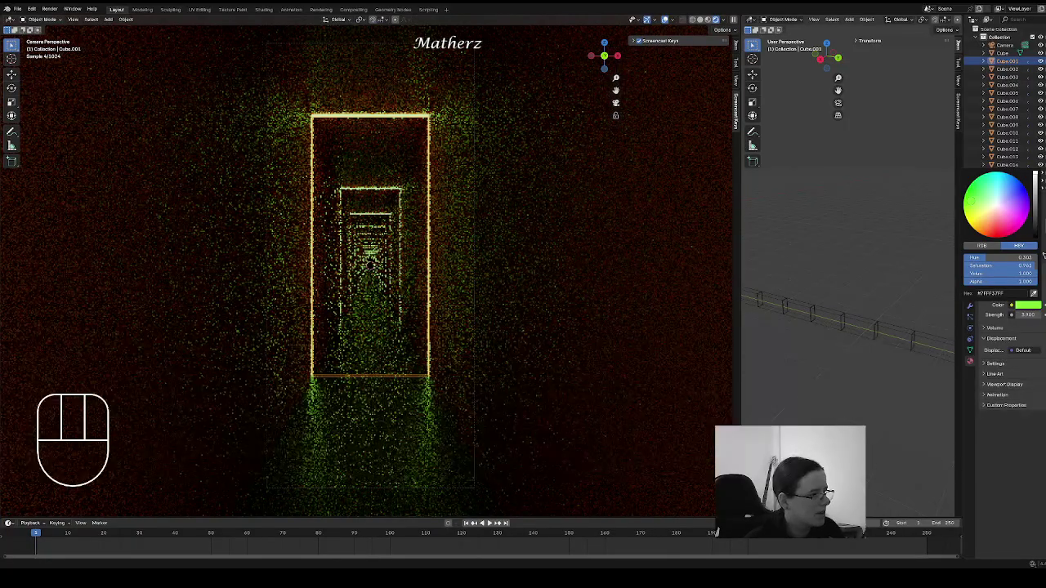
{"action": "left_click_drag", "start_coordinate": [1043, 256], "coordinate": [1043, 257]}
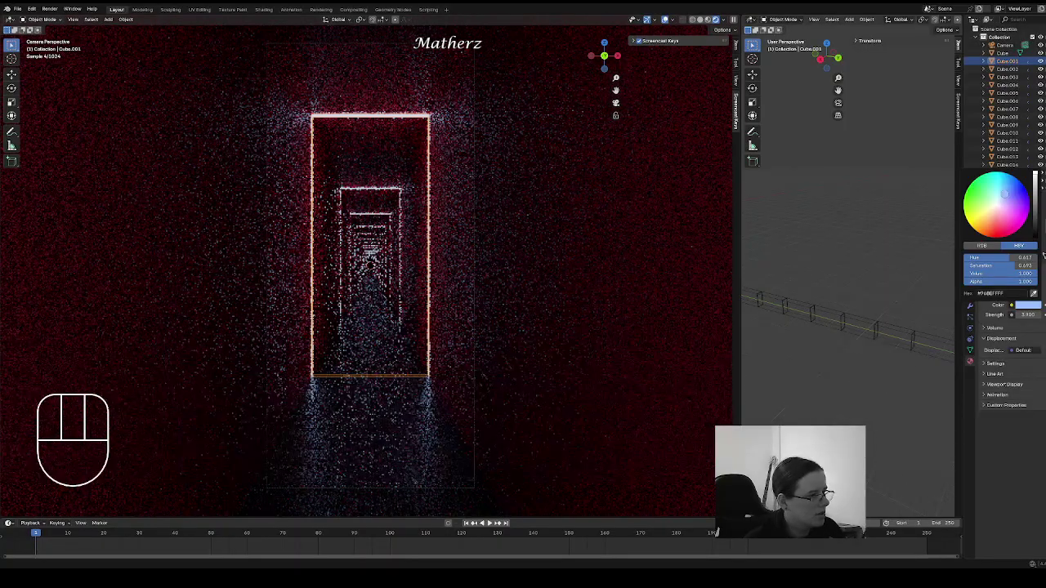
{"action": "left_click_drag", "start_coordinate": [1043, 257], "coordinate": [1043, 257]}
{"action": "key", "text": "ctrl+v"}
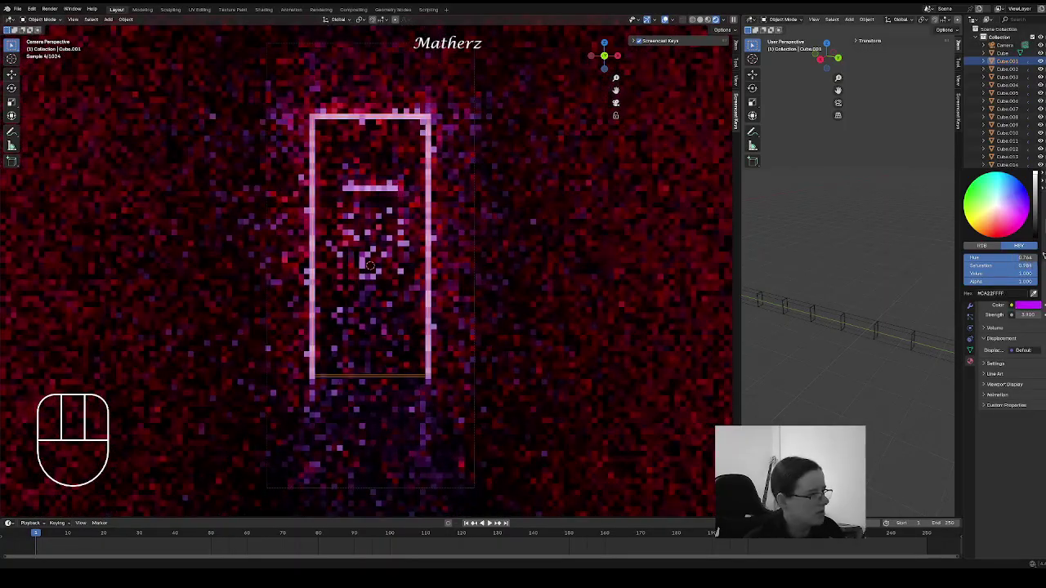
{"action": "key", "text": "ctrl+v"}
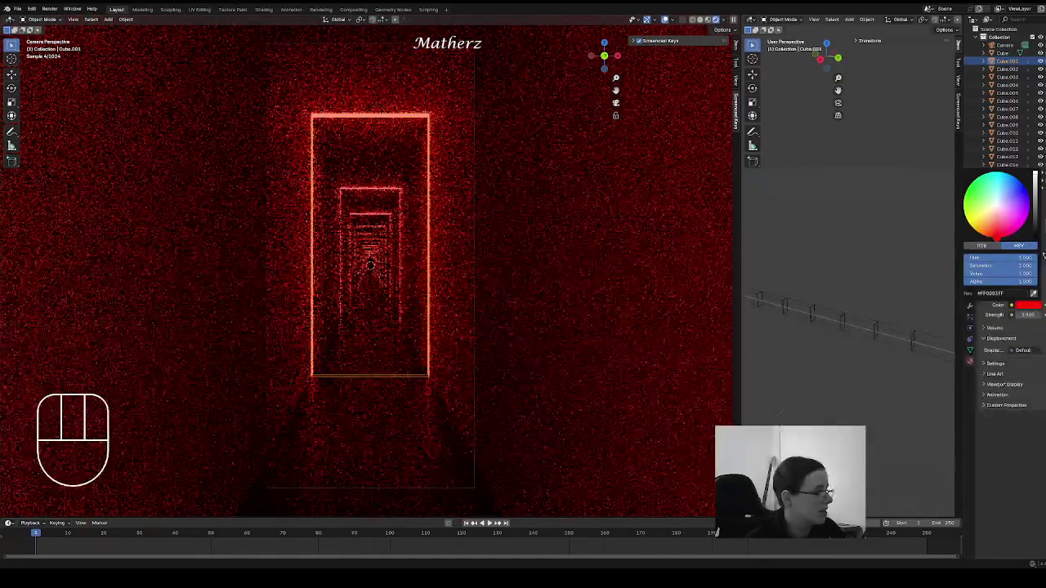
{"action": "key", "text": "ctrl+v"}
{"action": "key", "text": "ctrl+v"}
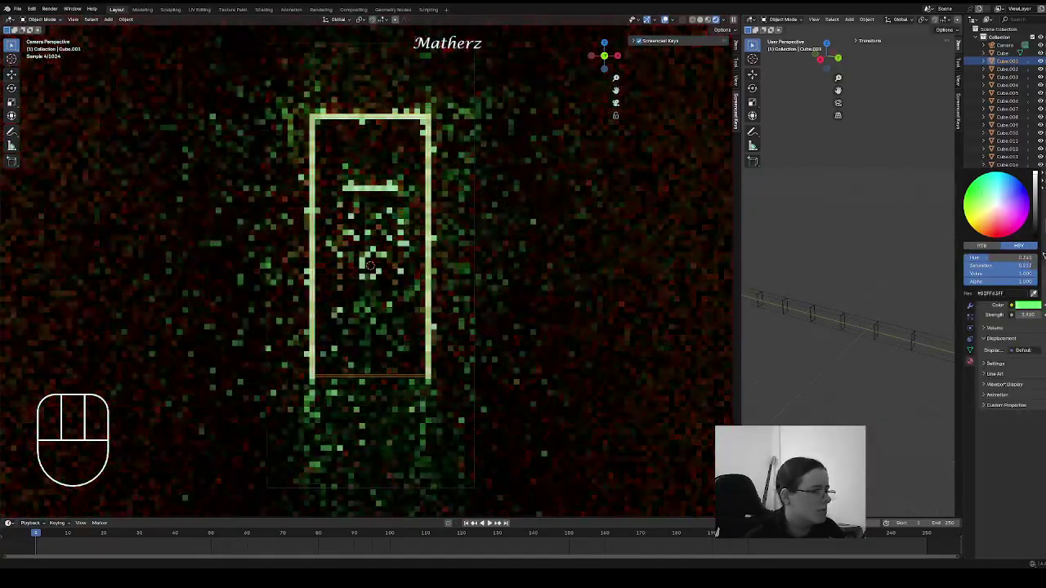
{"action": "key", "text": "ctrl+v"}
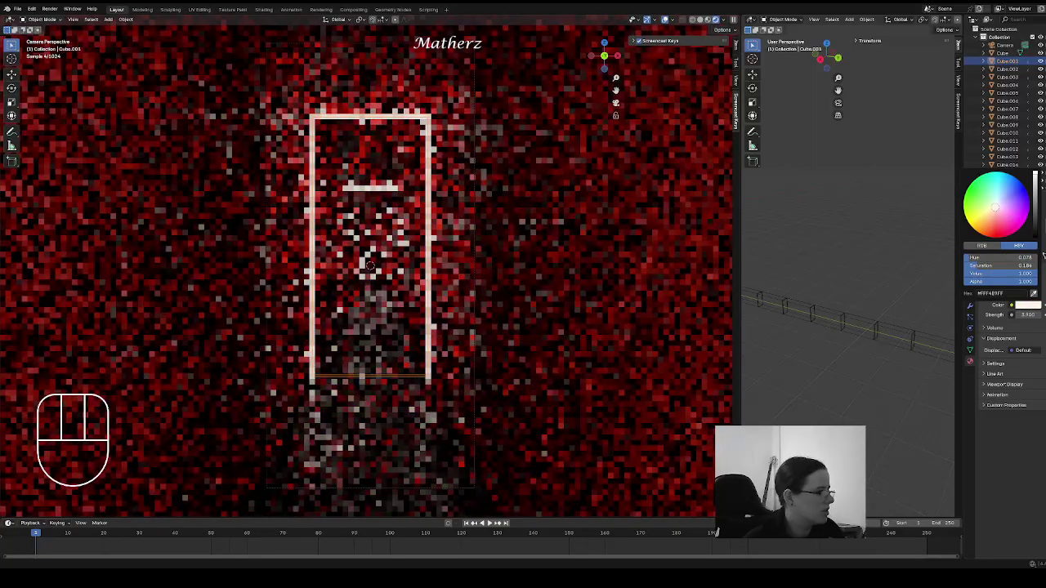
{"action": "key", "text": "ctrl+v"}
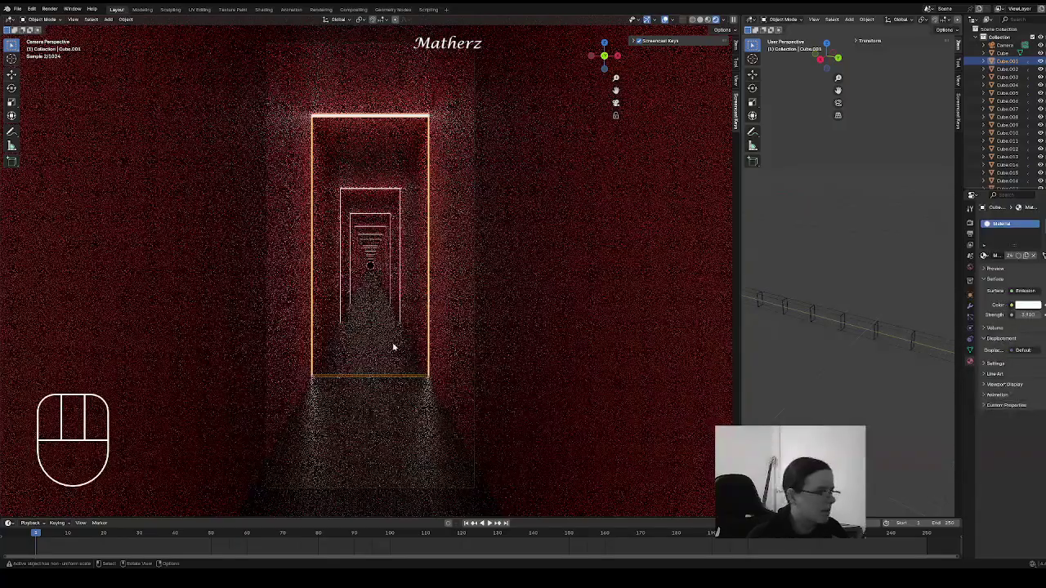
Step: Render the corridor scene as a still image
{"action": "left_click", "coordinate": [50, 9]}
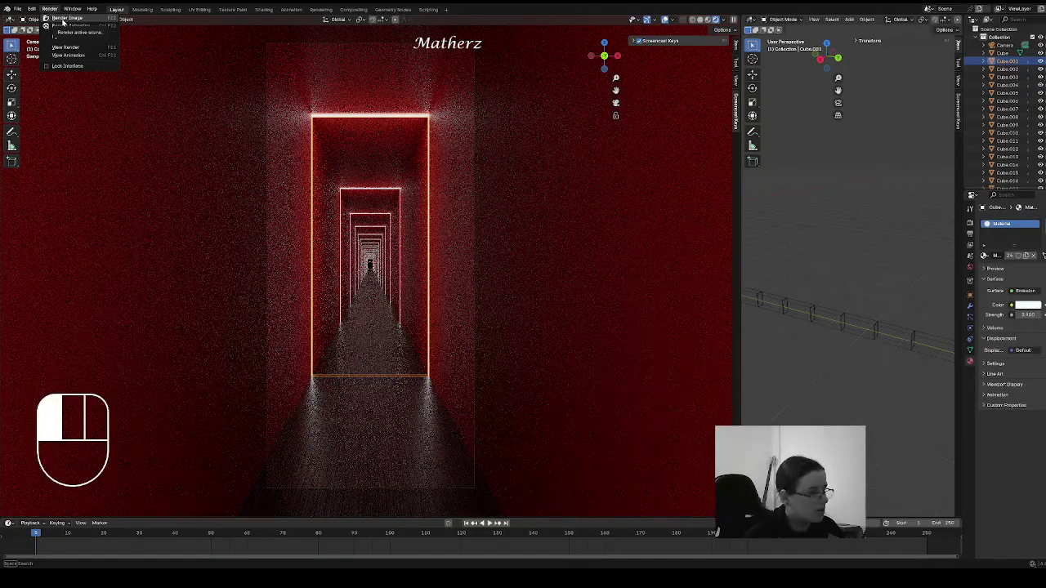
{"action": "left_click", "coordinate": [65, 18]}
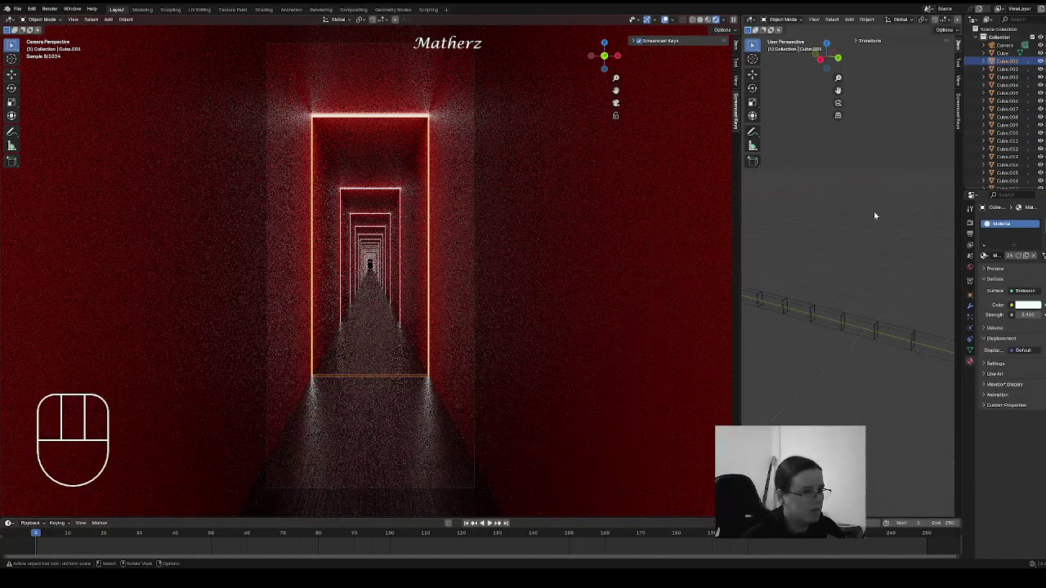